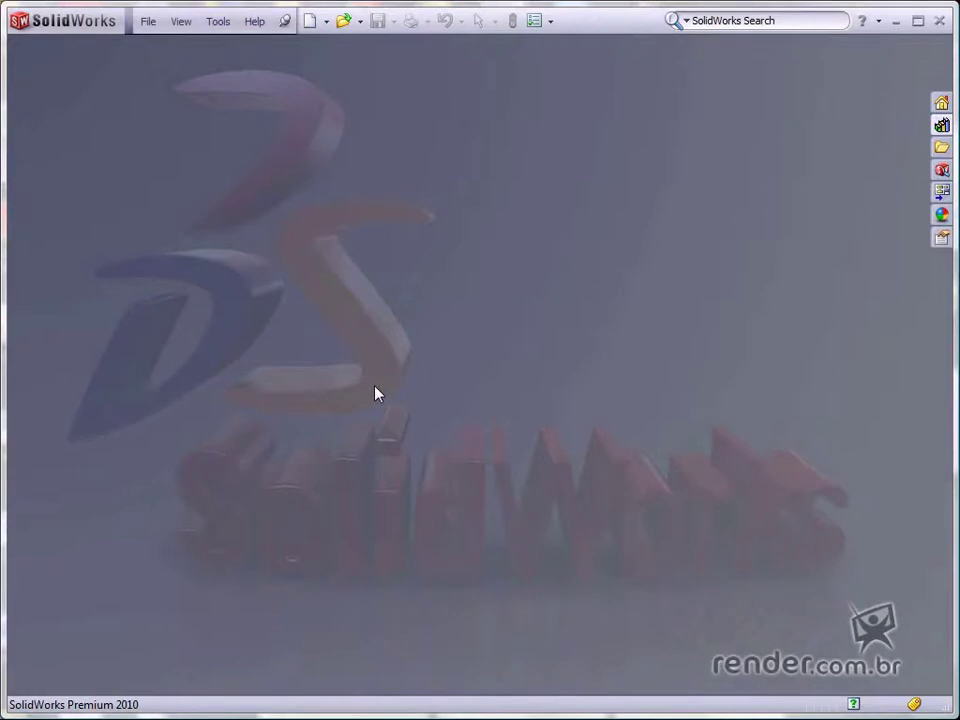
Open the Skate assembly from recent documents and start a new exploded view.
{"action": "key", "text": "r"}
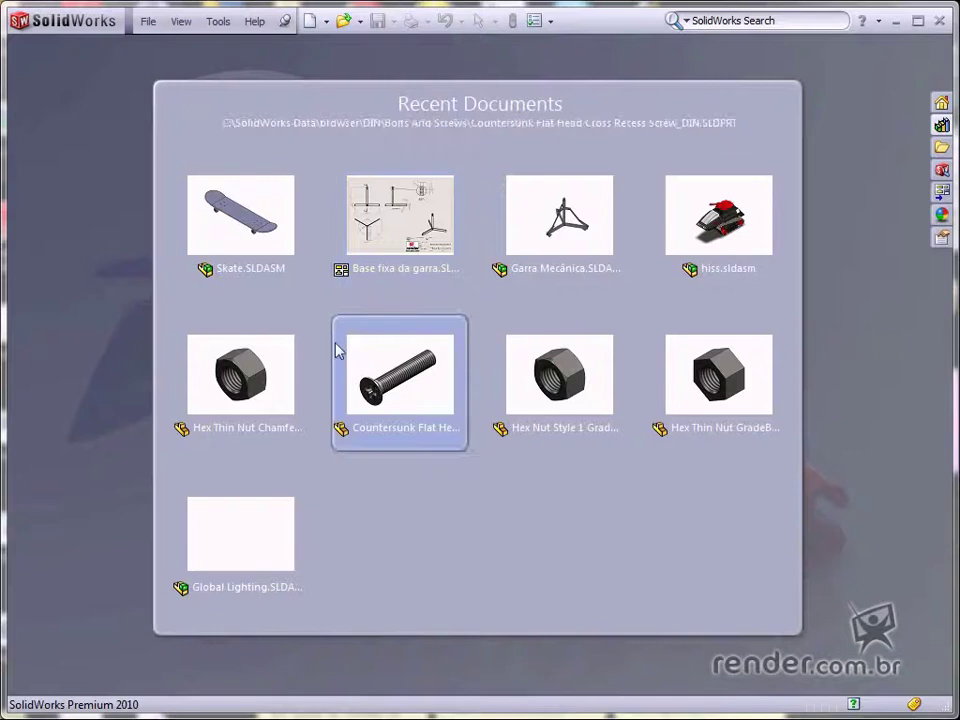
{"action": "left_click", "coordinate": [274, 248]}
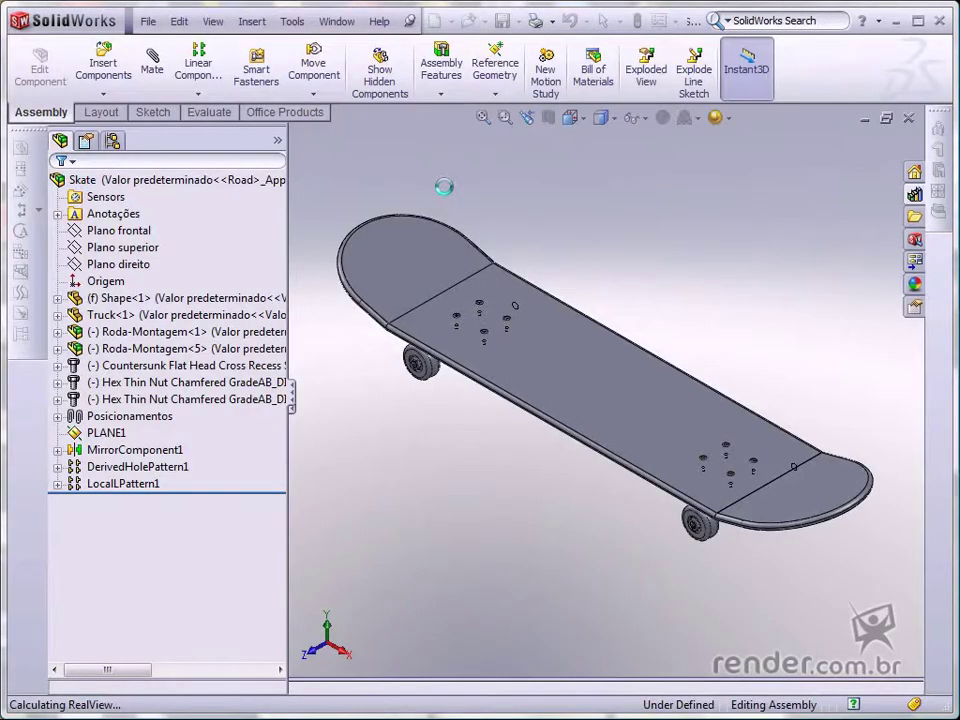
{"action": "left_click", "coordinate": [263, 30]}
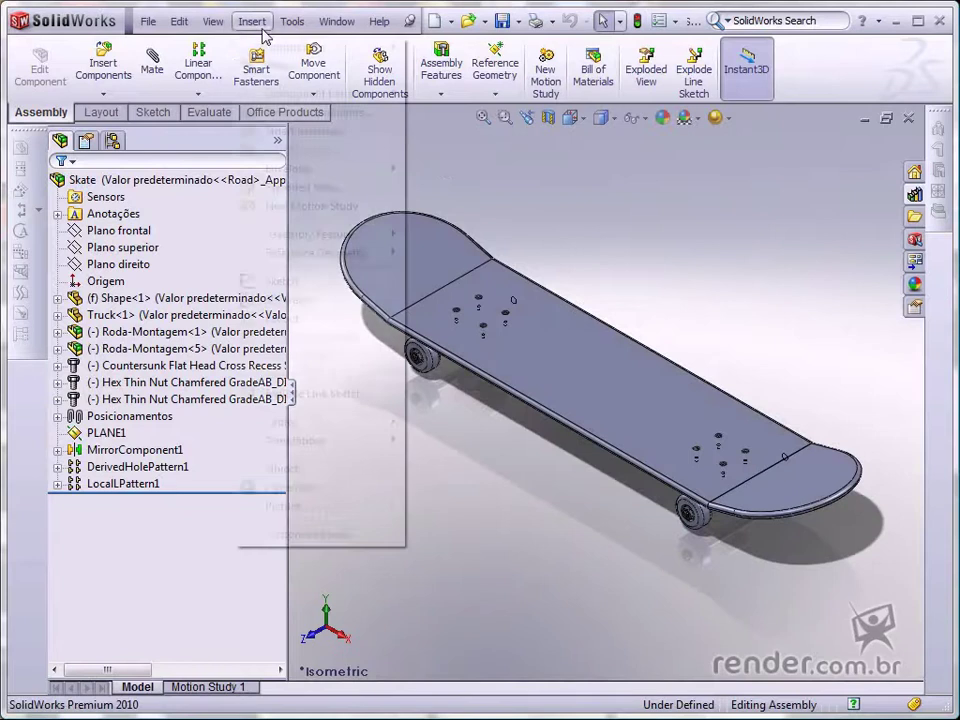
{"action": "left_click", "coordinate": [255, 185]}
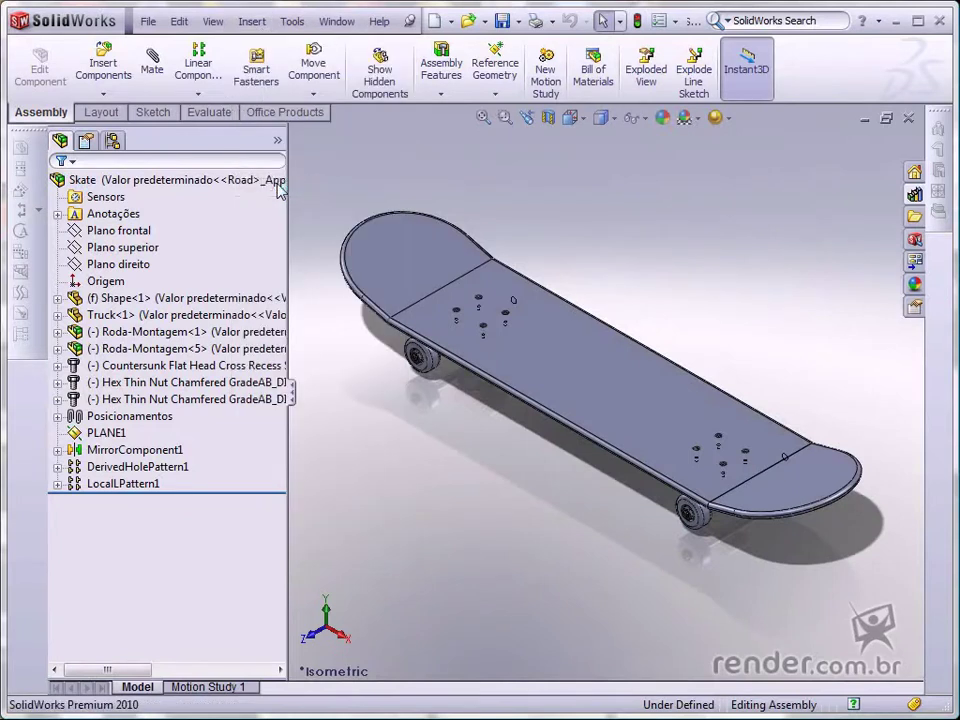
{"action": "scroll", "coordinate": [422, 388], "scroll_direction": "down", "scroll_amount": 2}
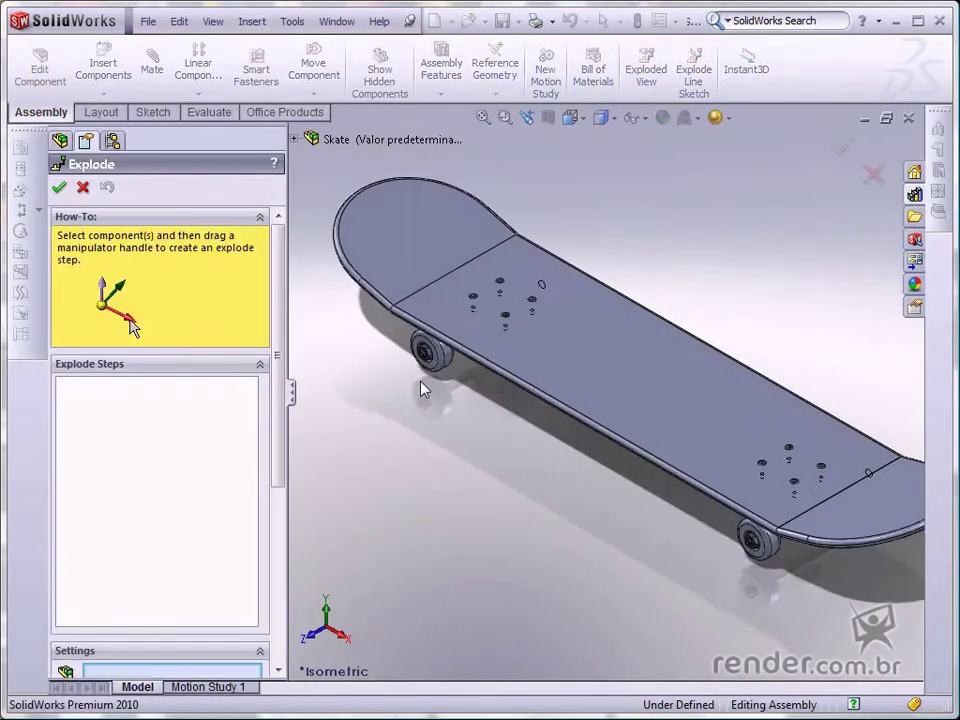
Select the front and rear wheel assemblies and drag them outward from the deck.
{"action": "left_click", "coordinate": [436, 366]}
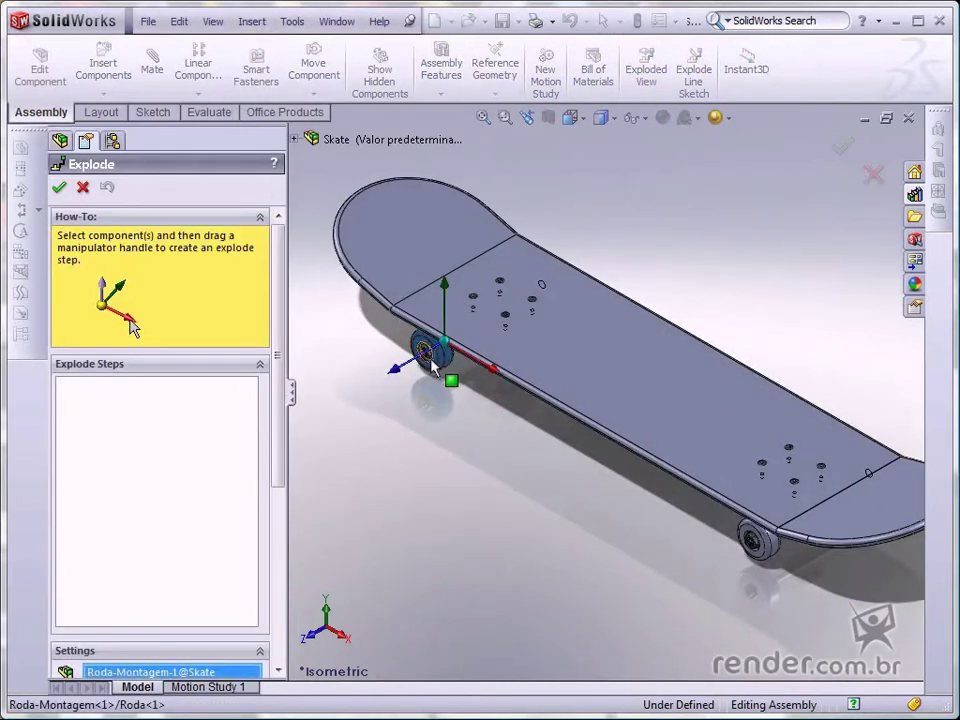
{"action": "left_click", "coordinate": [428, 352]}
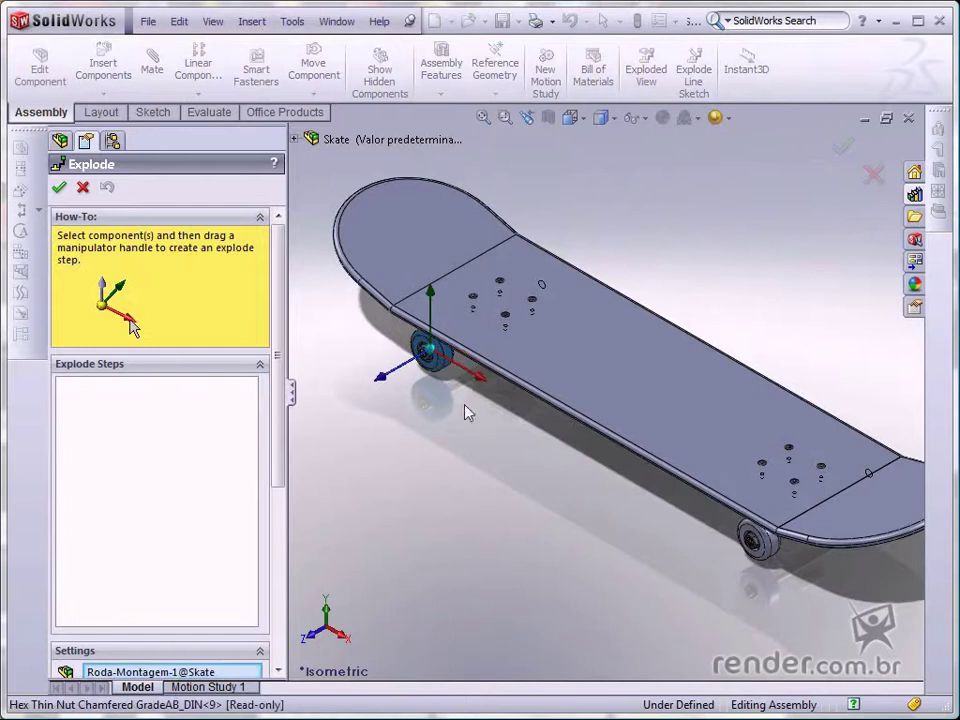
{"action": "left_click", "coordinate": [758, 550]}
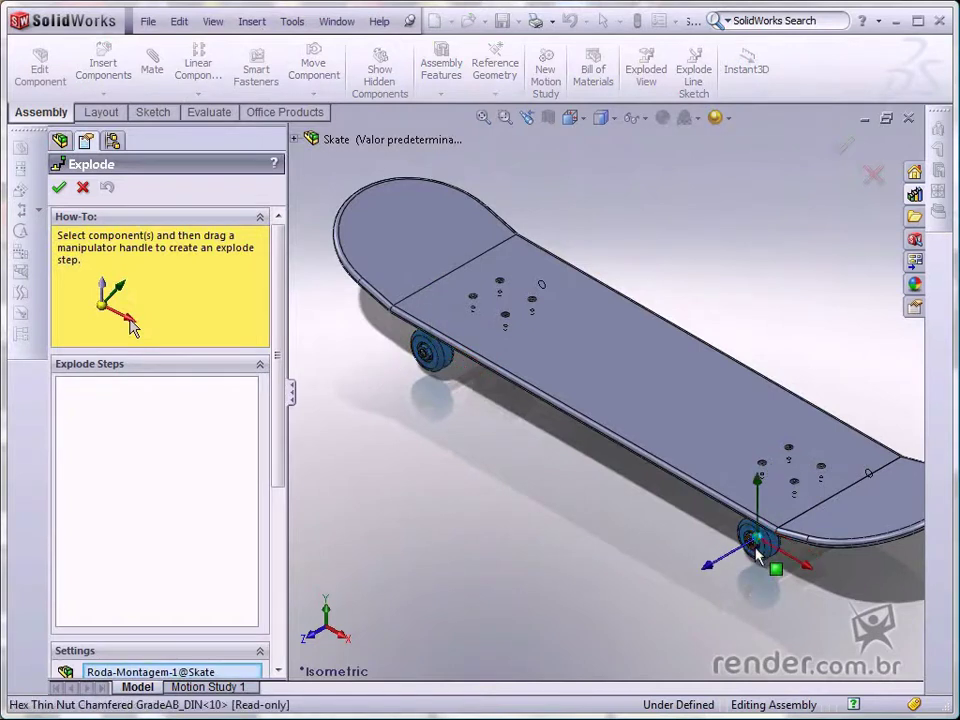
{"action": "key", "text": "f"}
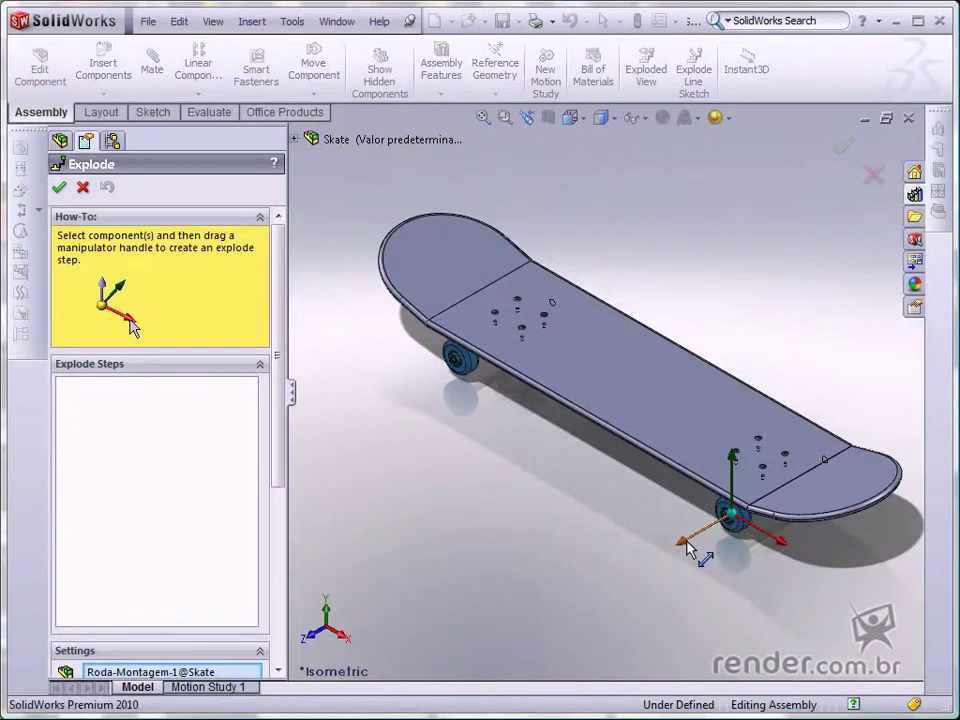
{"action": "left_click_drag", "start_coordinate": [687, 547], "coordinate": [628, 574]}
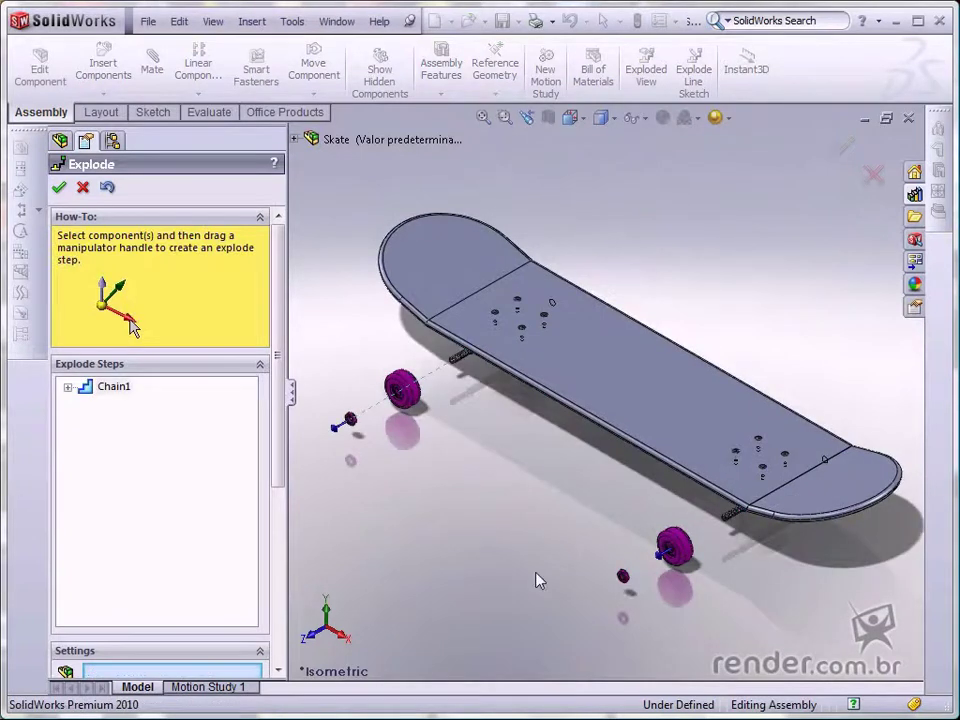
{"action": "key", "text": "f"}
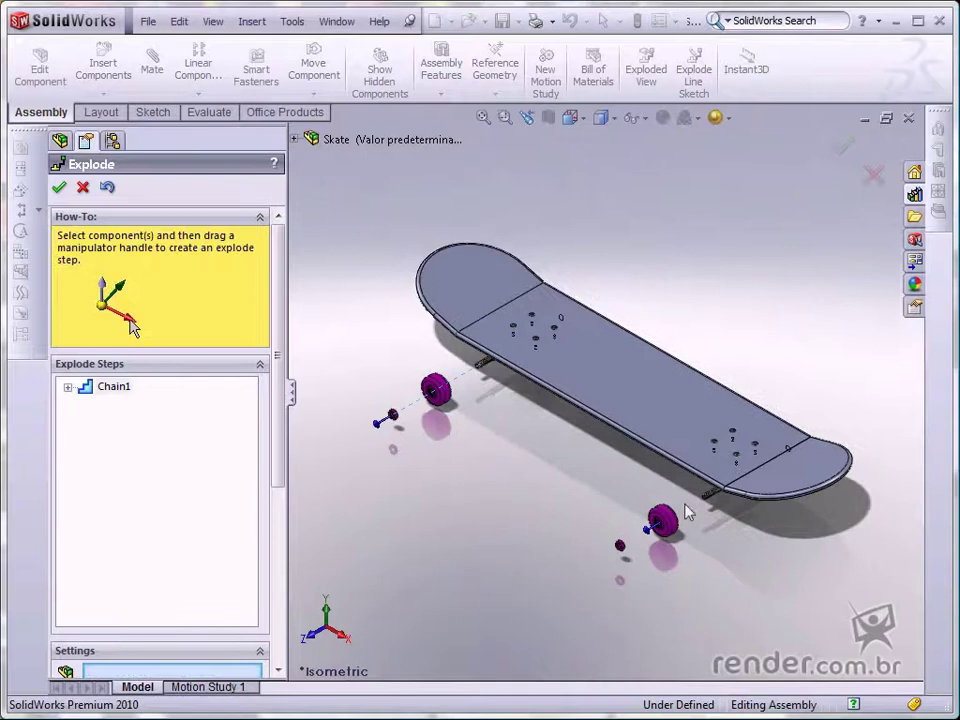
{"action": "left_click", "coordinate": [518, 505]}
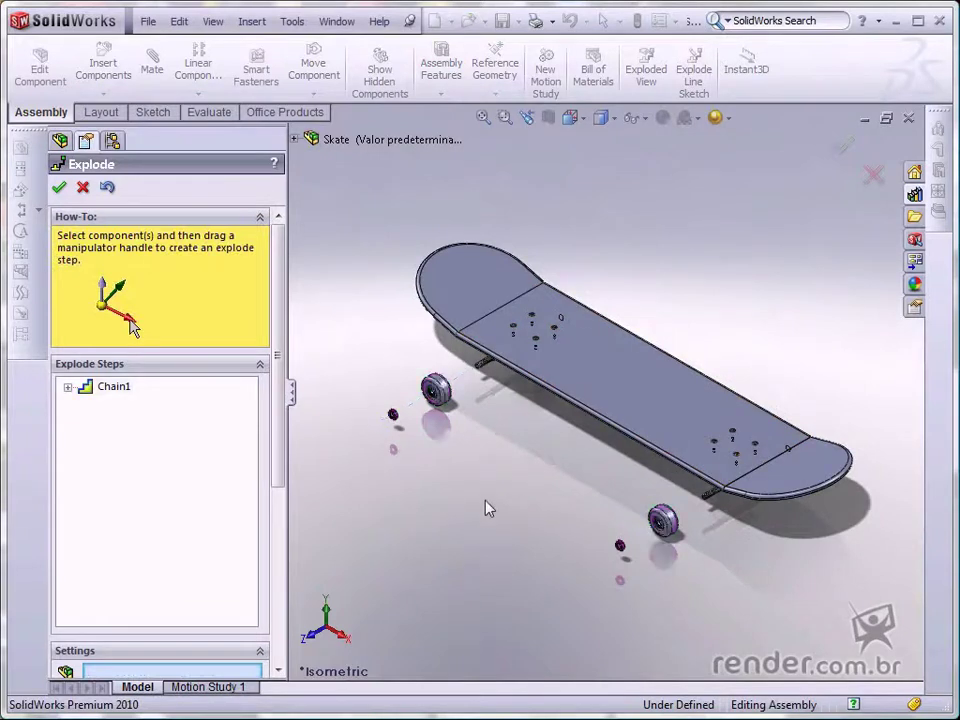
{"action": "left_click_drag", "start_coordinate": [278, 440], "coordinate": [276, 616]}
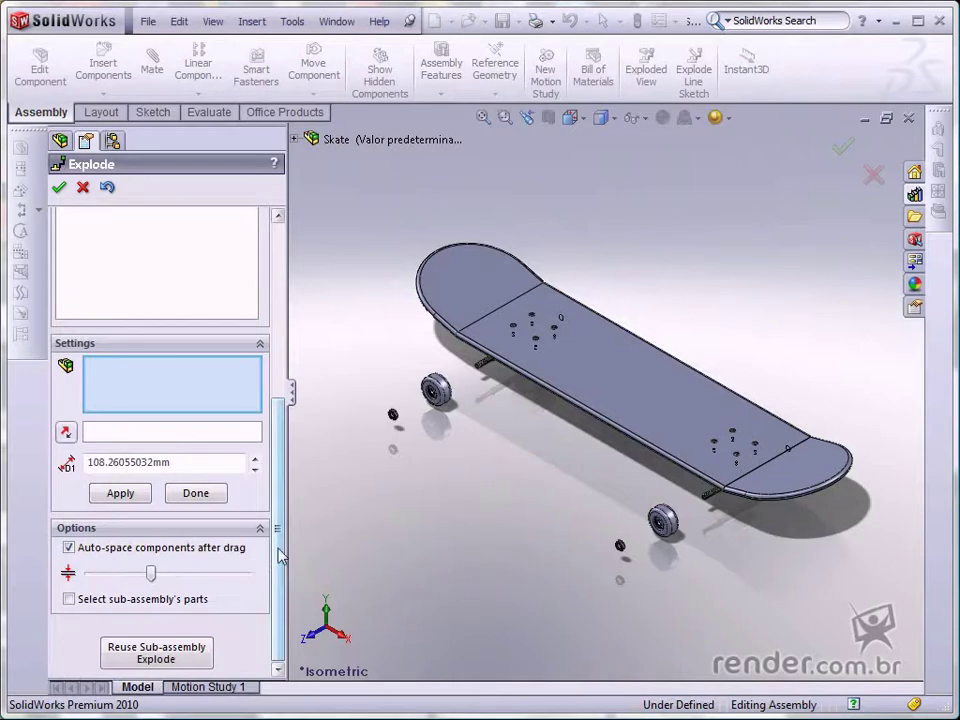
Edit the Chain1 explode step and reapply it with auto-spacing turned off.
{"action": "left_click_drag", "start_coordinate": [279, 555], "coordinate": [294, 418]}
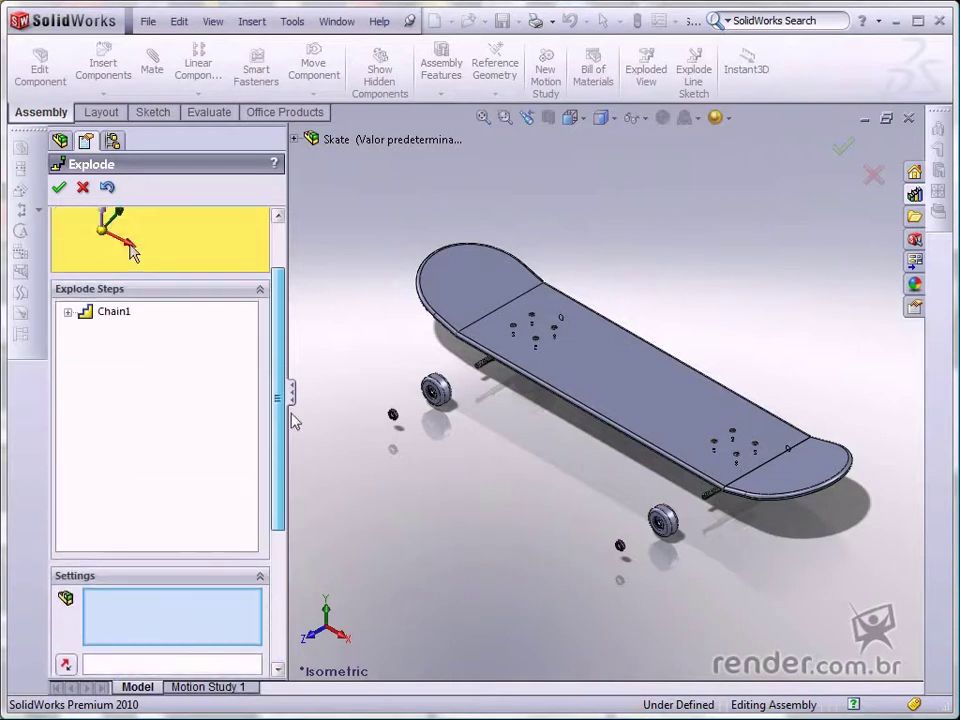
{"action": "right_click", "coordinate": [125, 318]}
{"action": "left_click", "coordinate": [165, 344]}
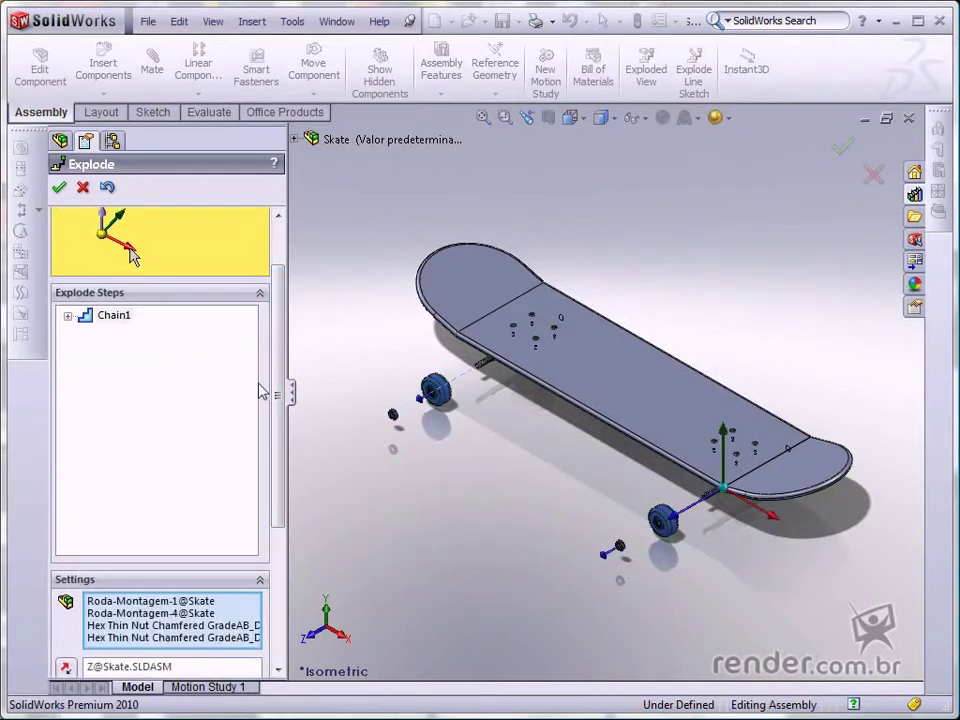
{"action": "left_click_drag", "start_coordinate": [283, 392], "coordinate": [300, 536]}
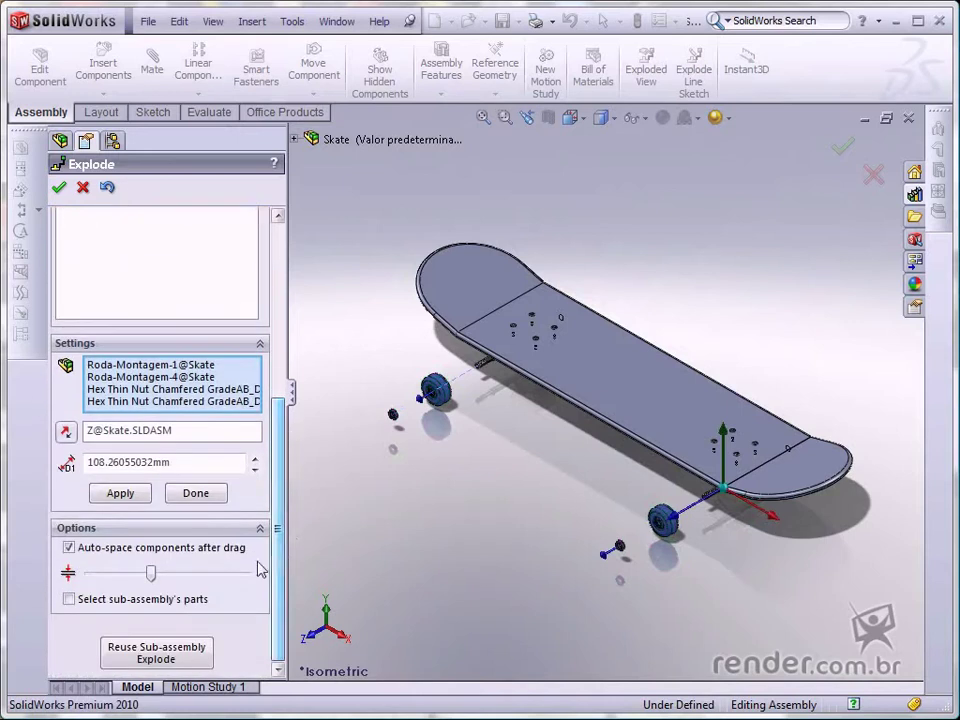
{"action": "left_click", "coordinate": [69, 548]}
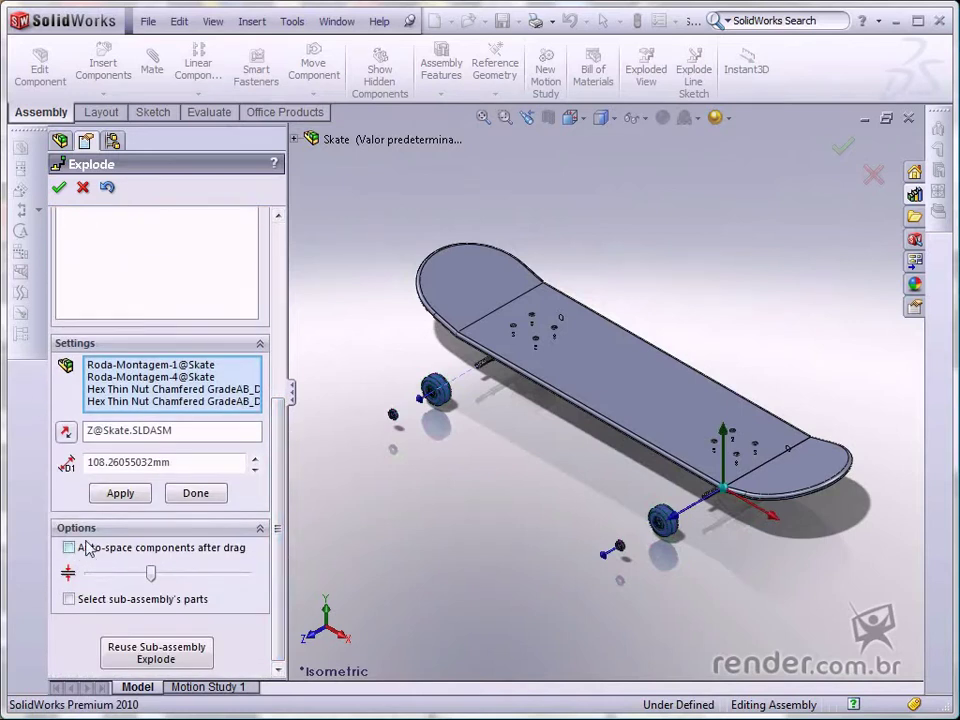
{"action": "left_click", "coordinate": [124, 494]}
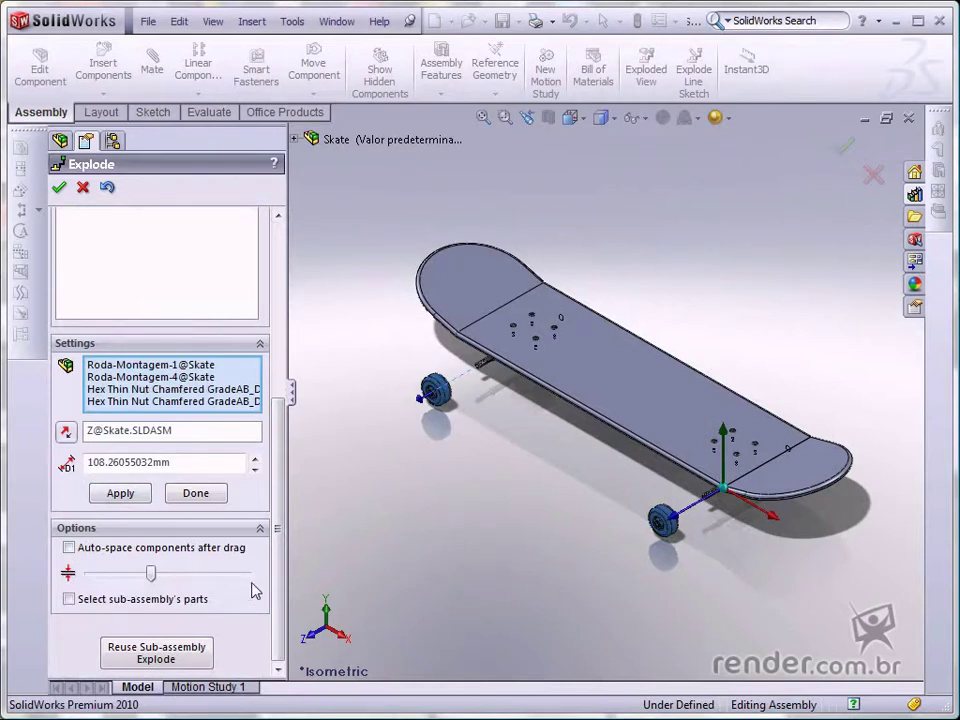
Try auto-spacing with a wider spread, then reapply without it and finish the 108.26 mm step.
{"action": "left_click", "coordinate": [68, 547]}
{"action": "left_click", "coordinate": [131, 495]}
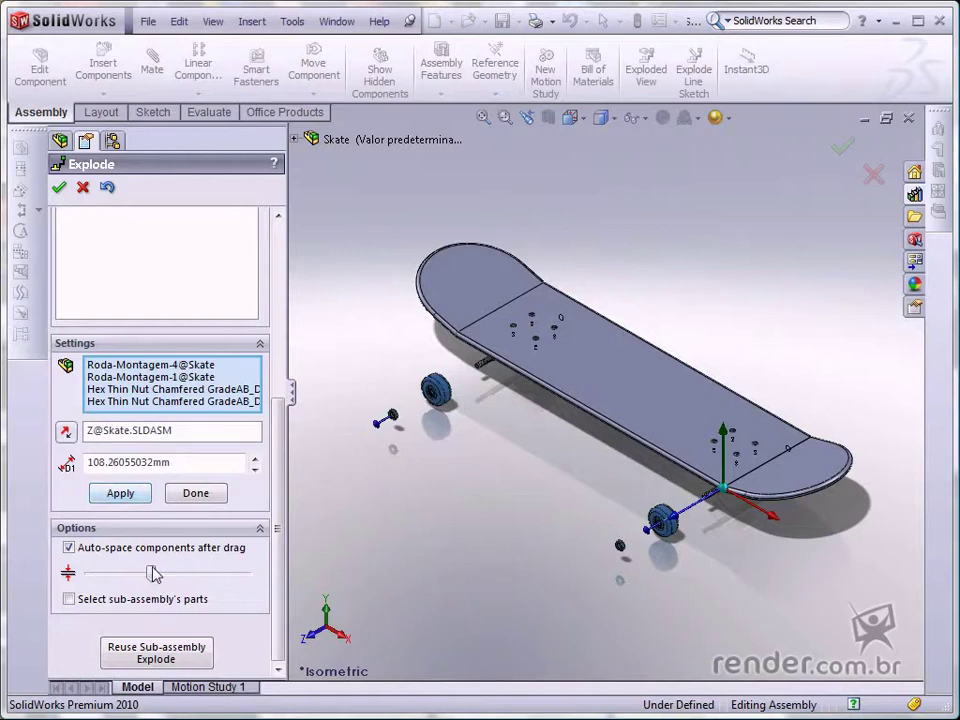
{"action": "mouse_move", "coordinate": [150, 573]}
{"action": "left_mouse_down"}
{"action": "mouse_move", "coordinate": [216, 573]}
{"action": "mouse_move", "coordinate": [170, 593]}
{"action": "left_mouse_up"}
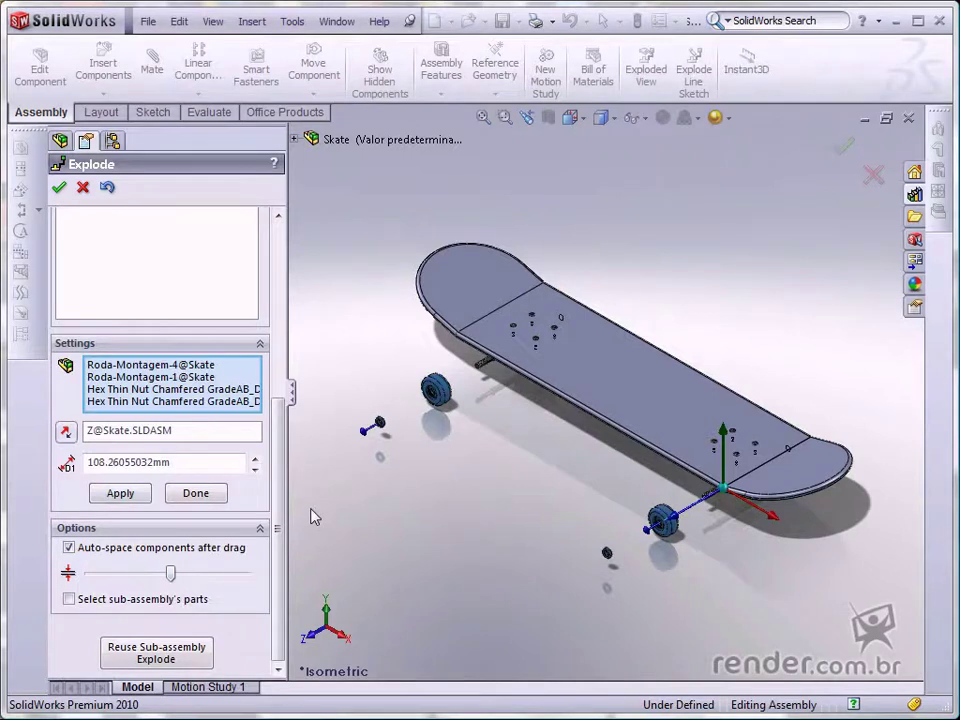
{"action": "left_click", "coordinate": [69, 548]}
{"action": "left_click", "coordinate": [120, 493]}
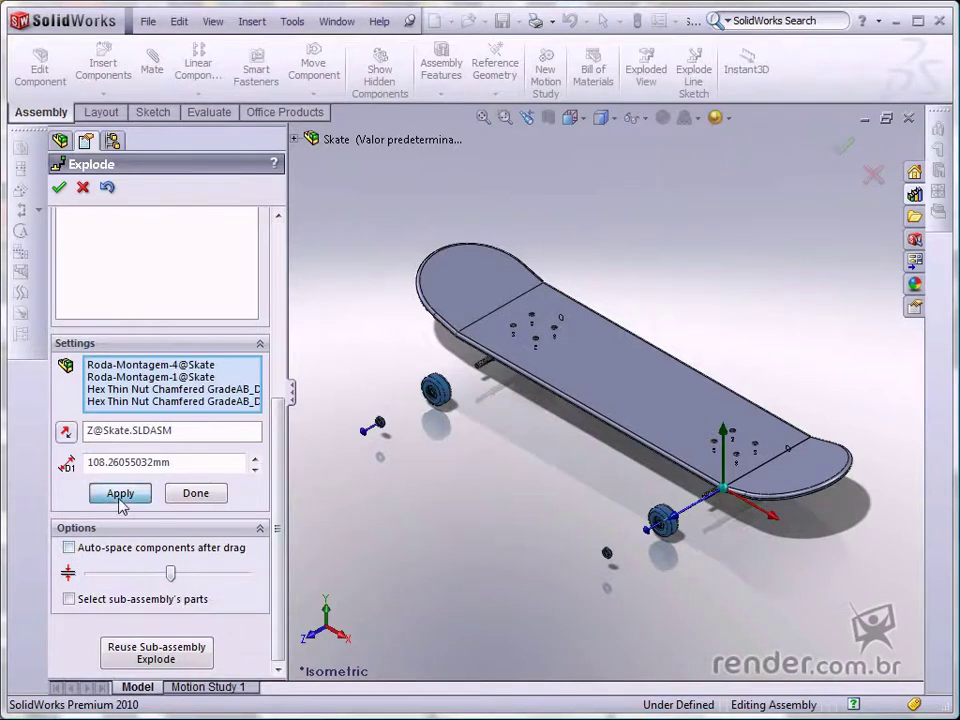
{"action": "left_click", "coordinate": [184, 497]}
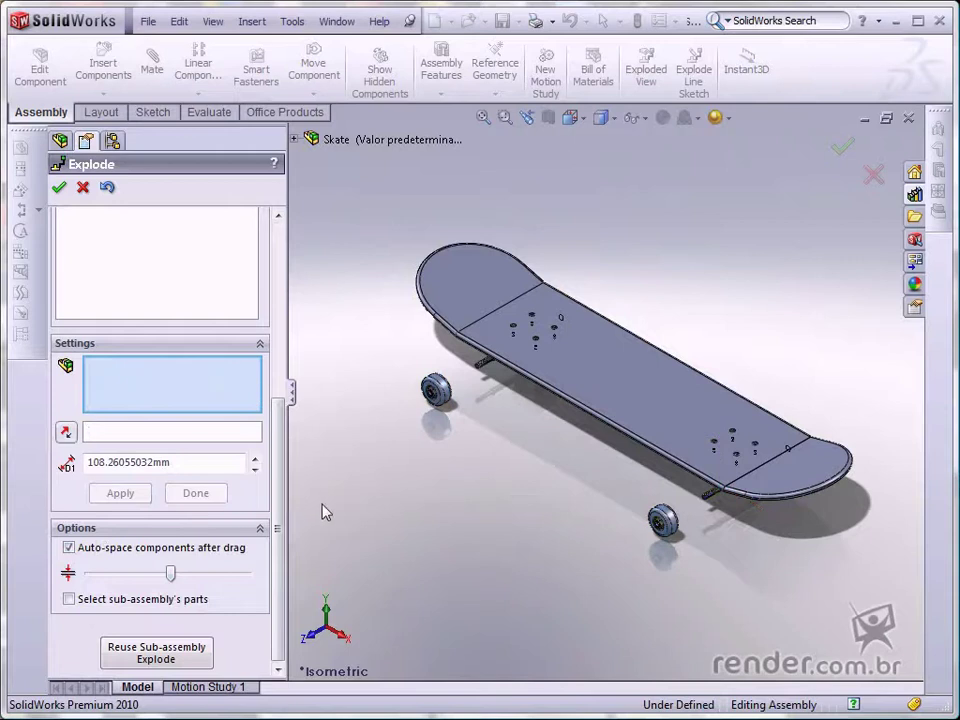
Select both wheel nuts and push them about 140 mm out from the wheels.
{"action": "scroll", "coordinate": [467, 433], "scroll_direction": "down", "scroll_amount": 2}
{"action": "scroll", "coordinate": [470, 434], "scroll_direction": "down", "scroll_amount": 2}
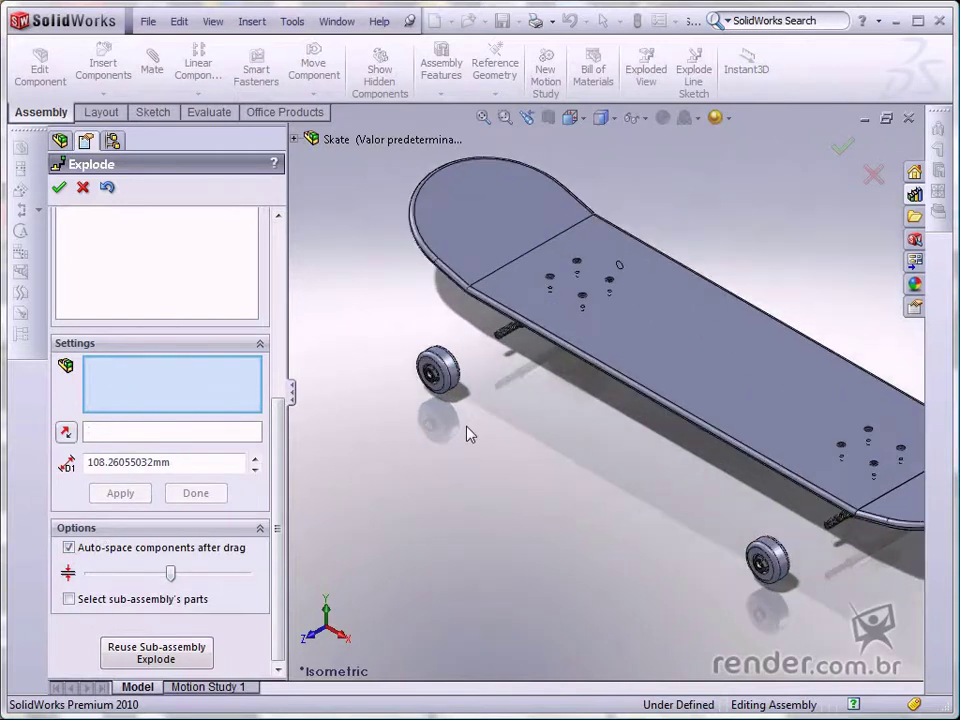
{"action": "left_click", "coordinate": [441, 393]}
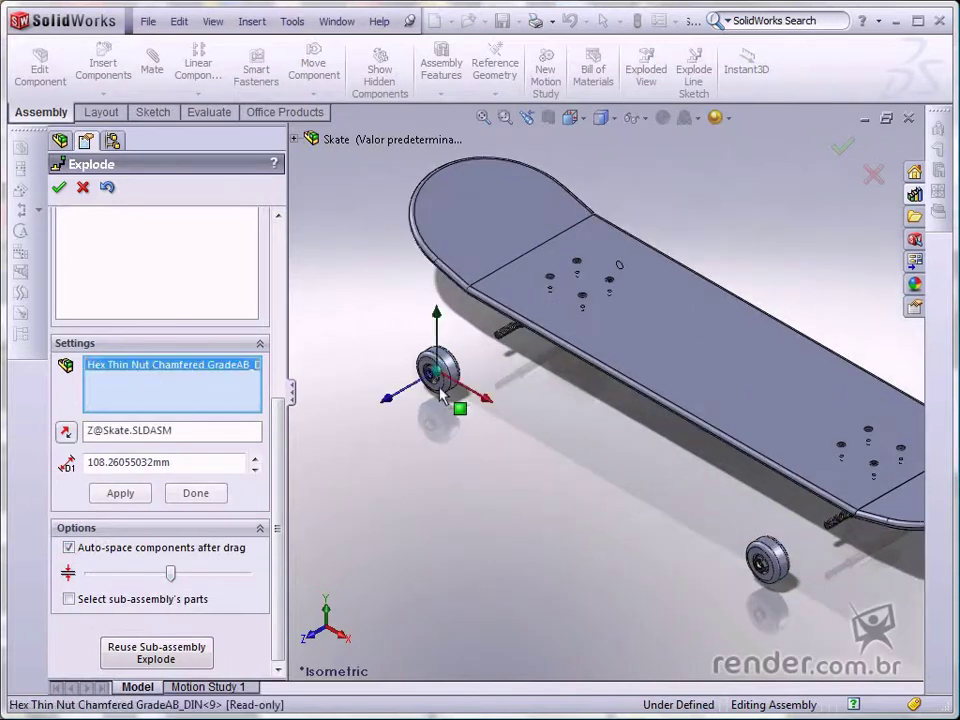
{"action": "left_click", "coordinate": [768, 558]}
{"action": "left_click_drag", "start_coordinate": [720, 597], "coordinate": [640, 632]}
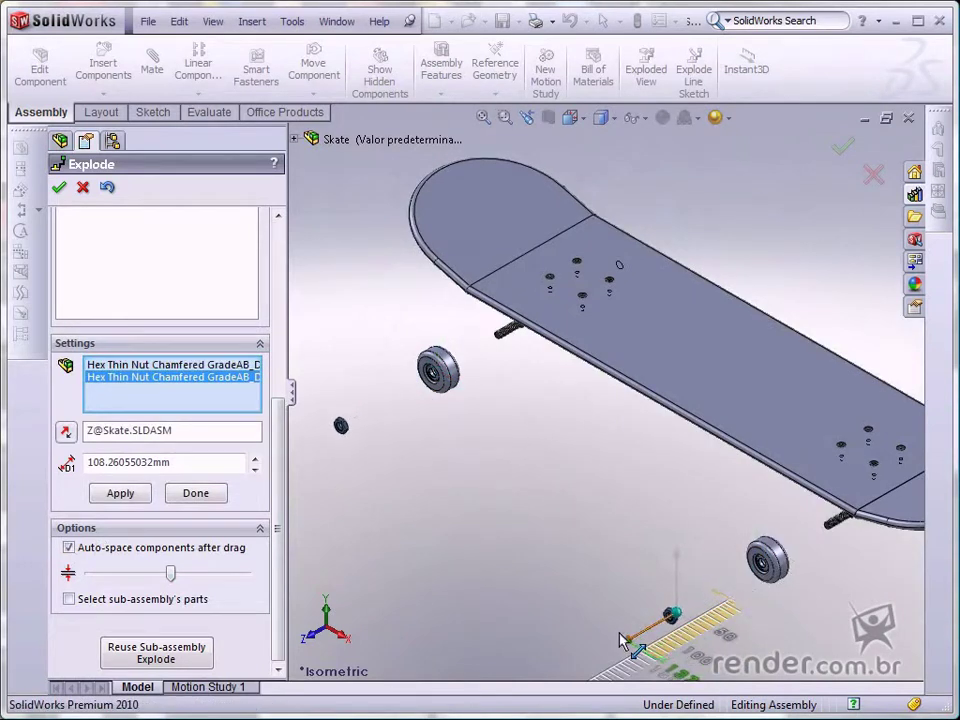
{"action": "left_click_drag", "start_coordinate": [640, 632], "coordinate": [625, 638]}
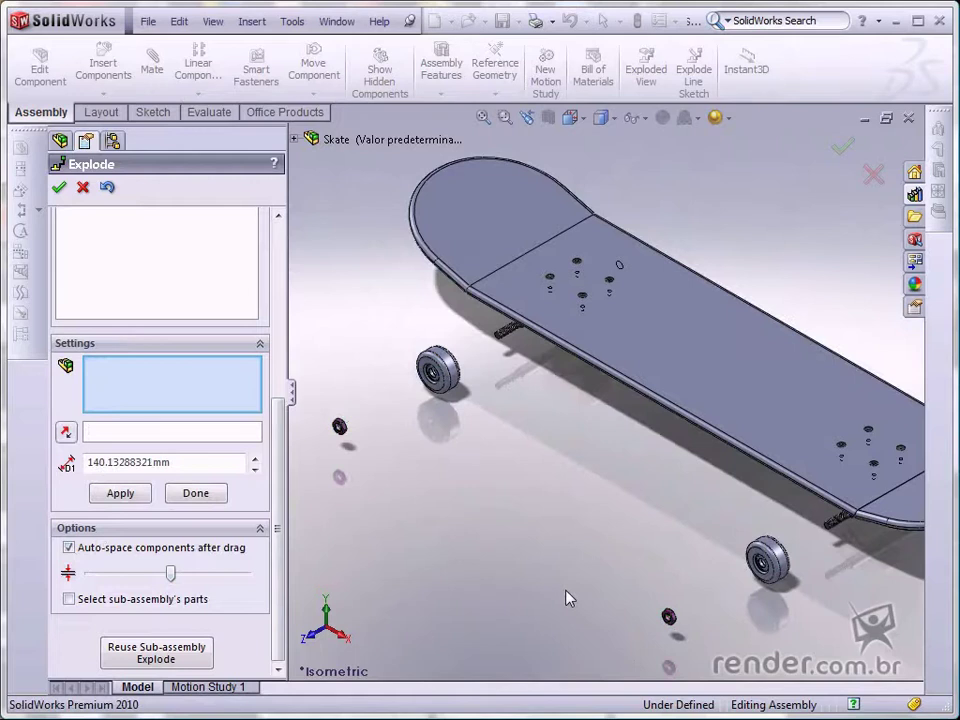
{"action": "key", "text": "f"}
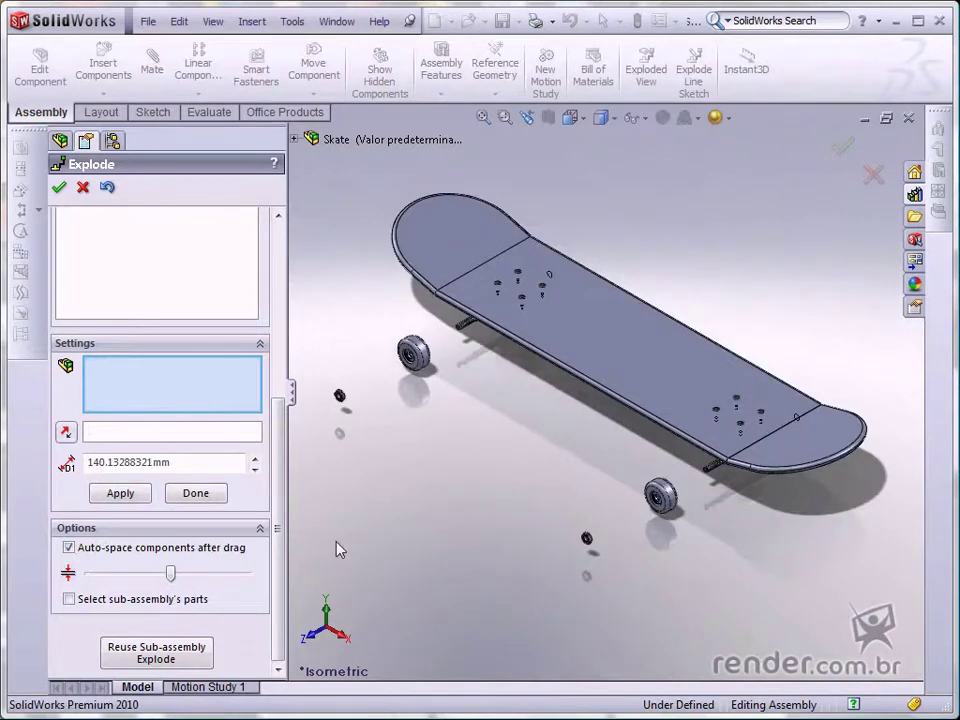
{"action": "scroll", "coordinate": [278, 518], "scroll_direction": "up", "scroll_amount": 5}
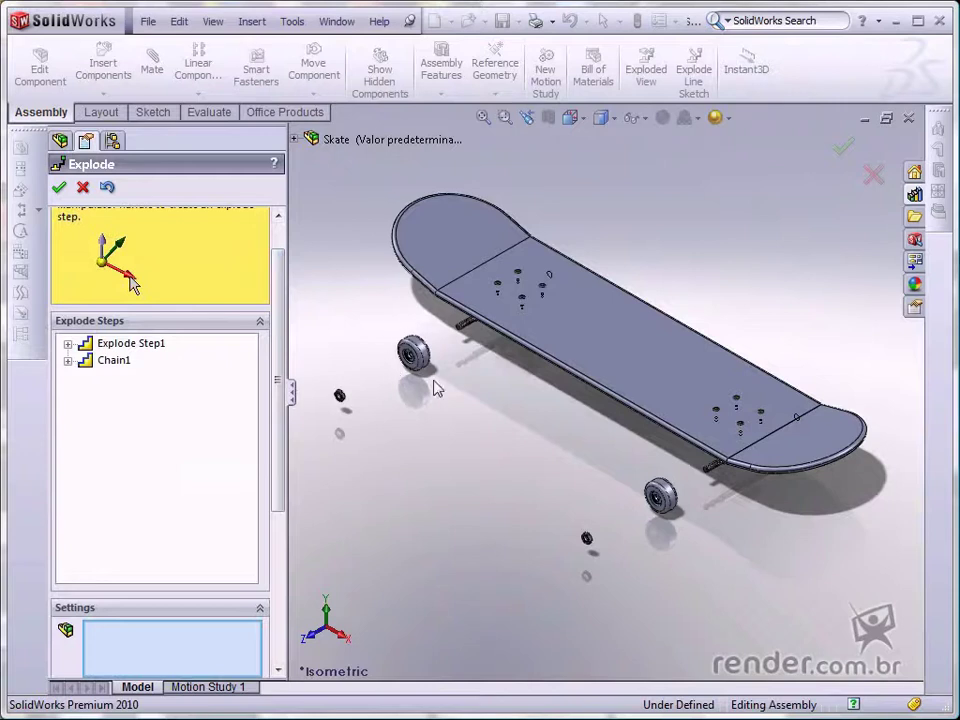
Change Explode Step1's distance from about 108 mm to 130 mm.
{"action": "right_click", "coordinate": [155, 344]}
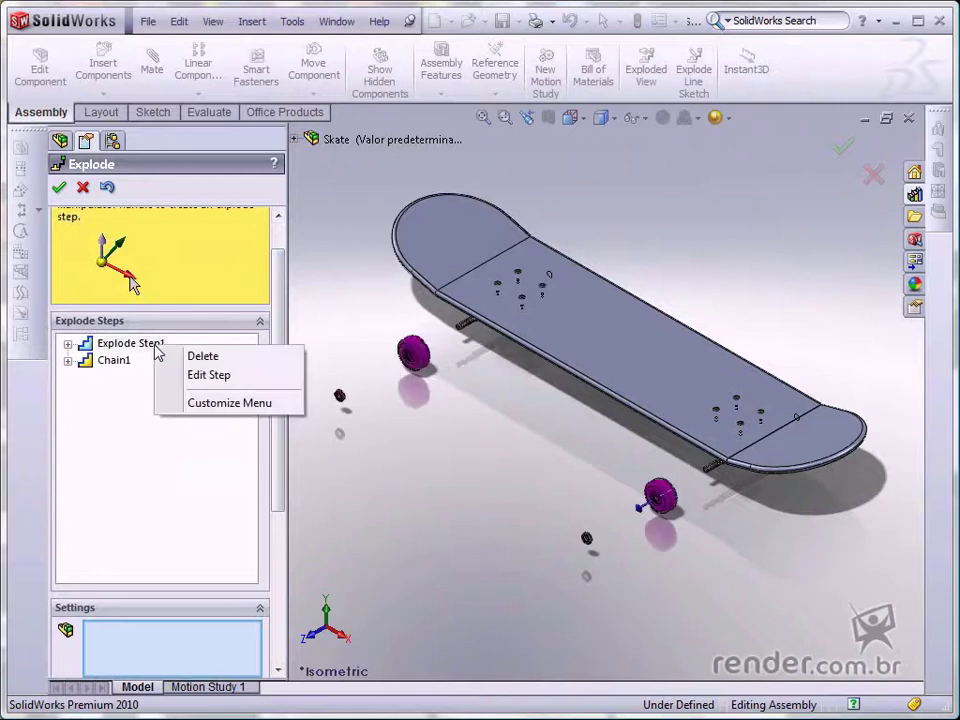
{"action": "left_click", "coordinate": [203, 380]}
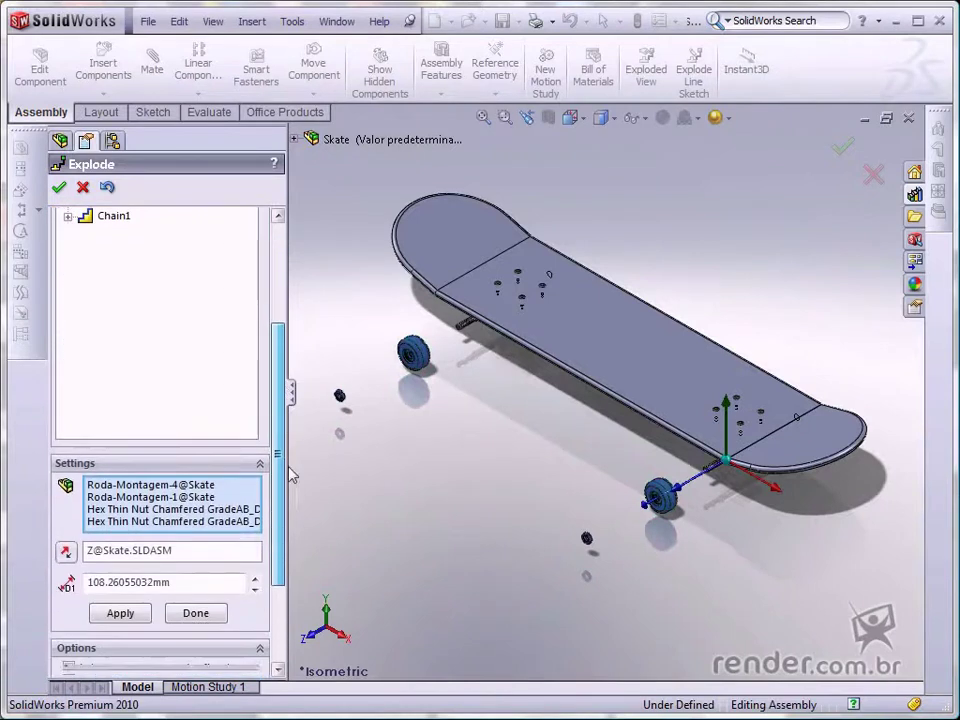
{"action": "left_click_drag", "start_coordinate": [287, 470], "coordinate": [289, 536]}
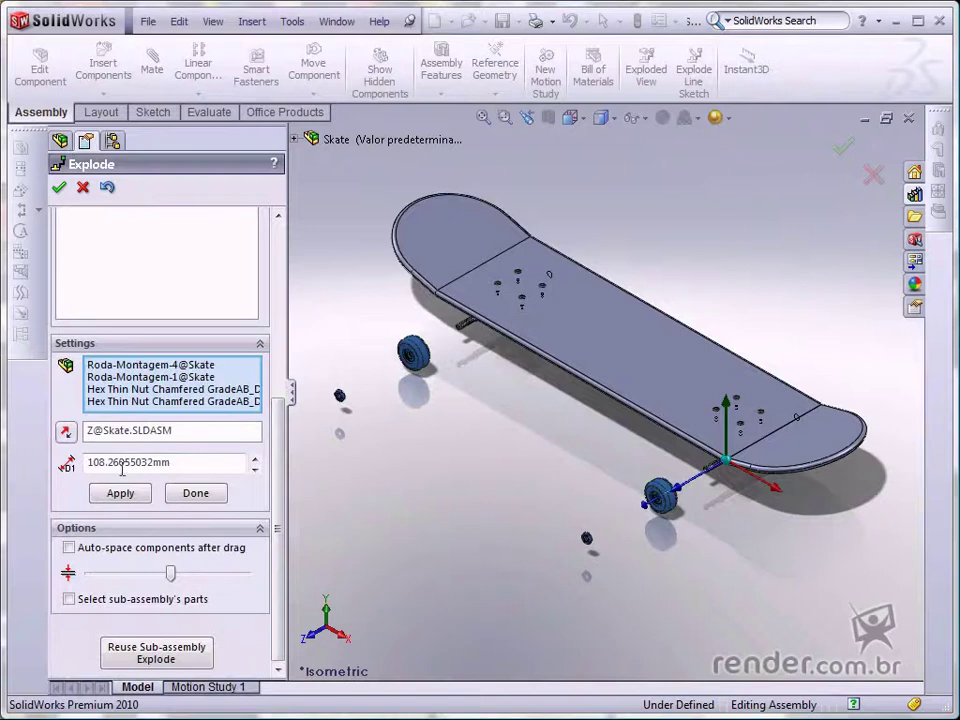
{"action": "left_click_drag", "start_coordinate": [182, 463], "coordinate": [66, 466]}
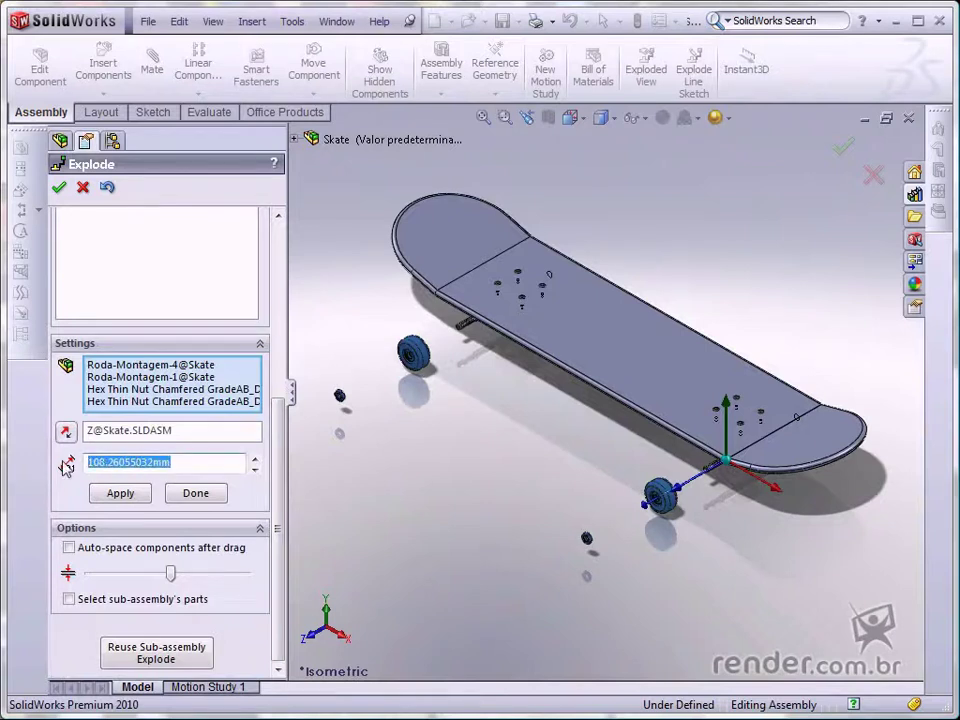
{"action": "type", "text": "130"}
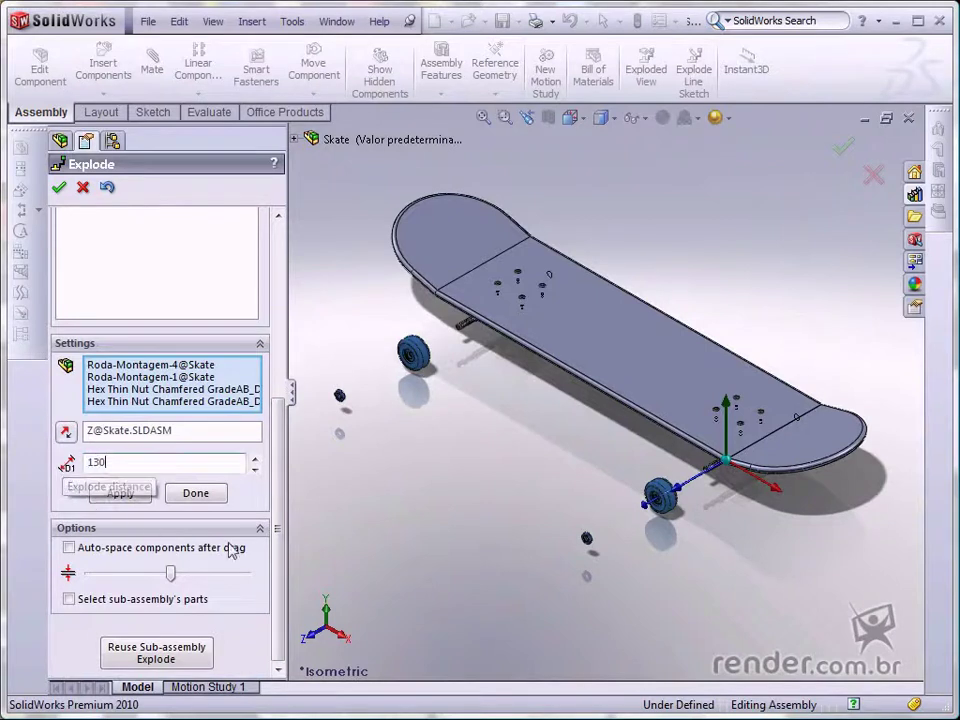
{"action": "left_click", "coordinate": [209, 495]}
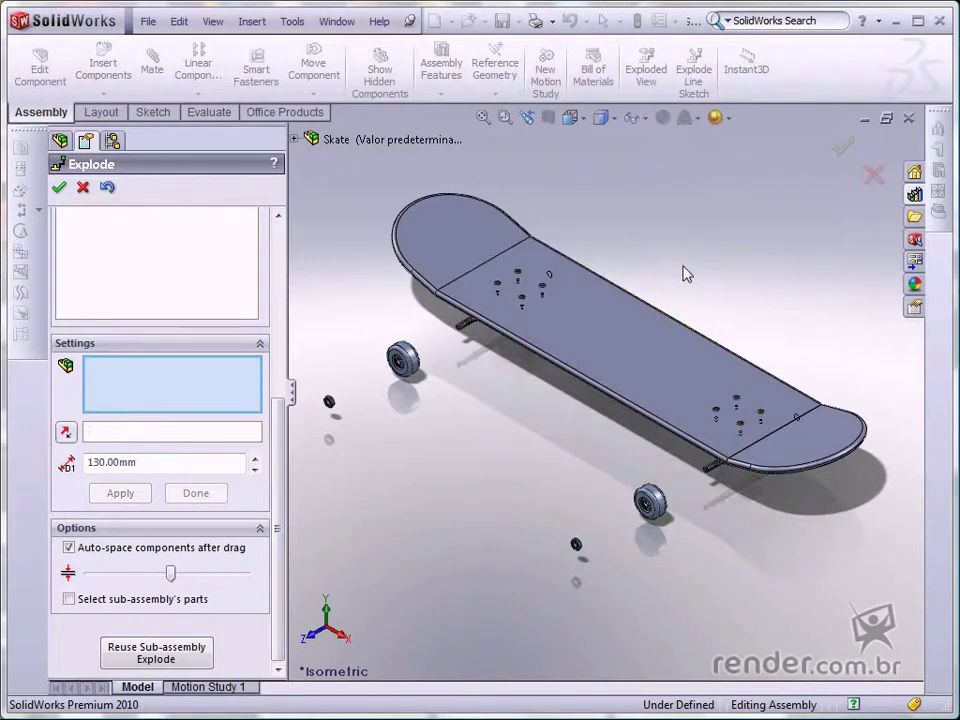
Select the skateboard deck and the four front countersunk screws.
{"action": "scroll", "coordinate": [686, 273], "scroll_direction": "down", "scroll_amount": 2}
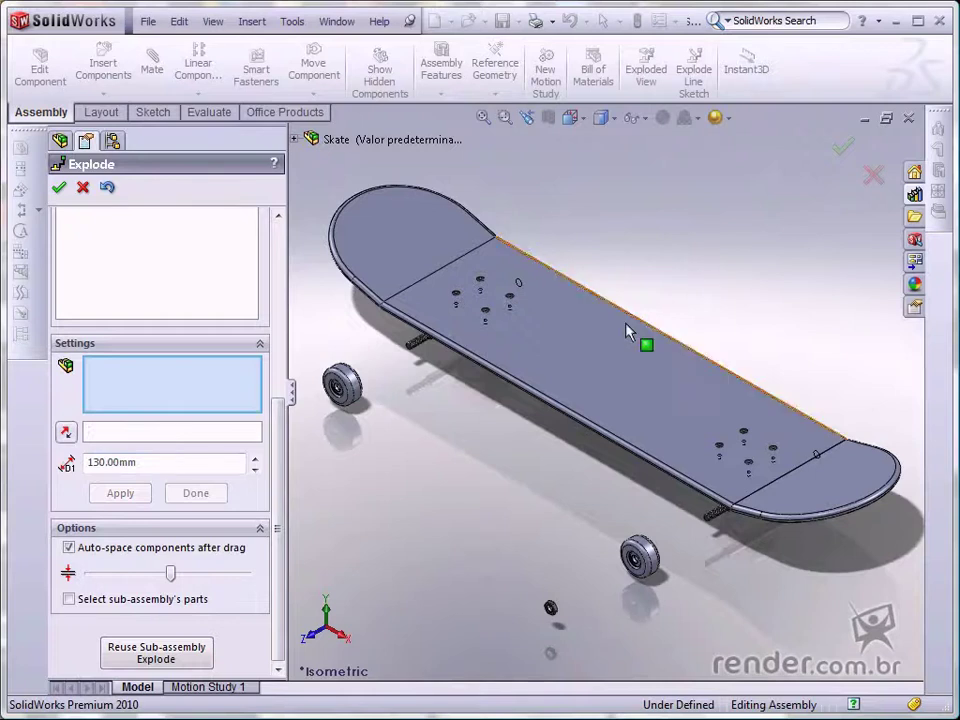
{"action": "left_click", "coordinate": [565, 332]}
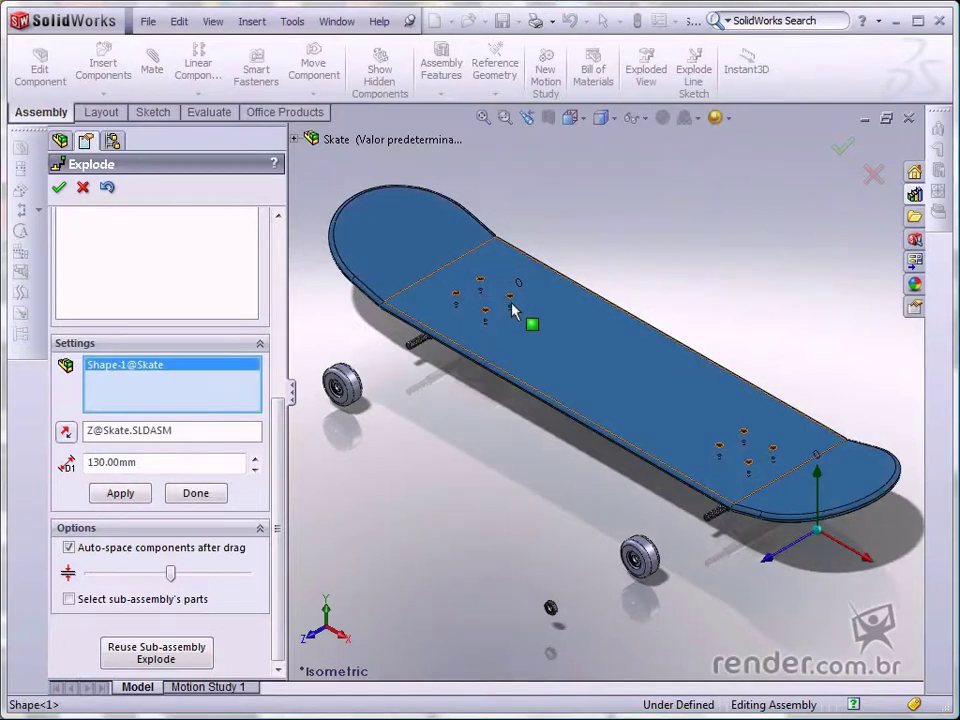
{"action": "scroll", "coordinate": [512, 308], "scroll_direction": "down", "scroll_amount": 2}
{"action": "left_click", "coordinate": [512, 308]}
{"action": "scroll", "coordinate": [512, 308], "scroll_direction": "down", "scroll_amount": 3}
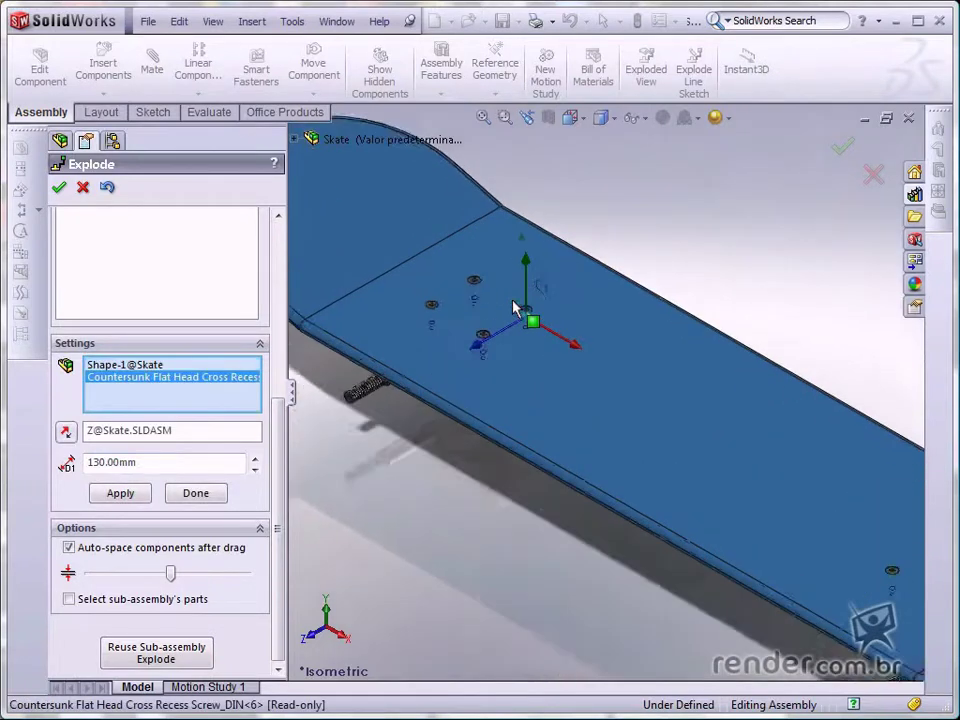
{"action": "scroll", "coordinate": [512, 310], "scroll_direction": "down", "scroll_amount": 1}
{"action": "left_click", "coordinate": [471, 281]}
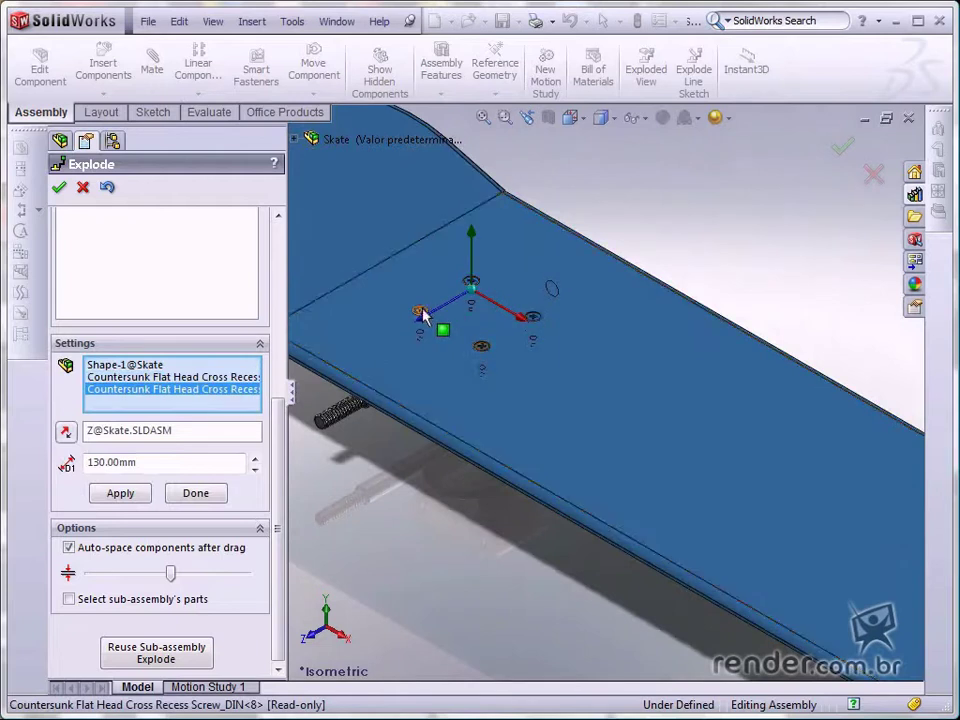
{"action": "left_click", "coordinate": [420, 311]}
{"action": "left_click", "coordinate": [482, 347]}
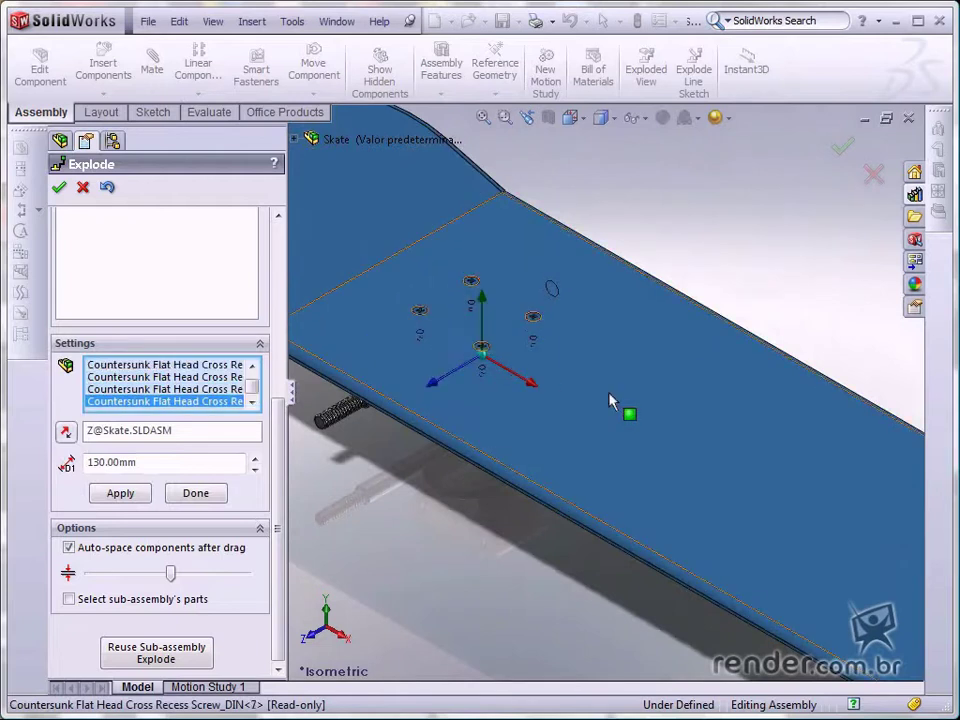
Add the three rear countersunk screws, turn off auto-spacing and set the direction to Y.
{"action": "scroll", "coordinate": [615, 400], "scroll_direction": "up", "scroll_amount": 3}
{"action": "scroll", "coordinate": [897, 562], "scroll_direction": "down", "scroll_amount": 3}
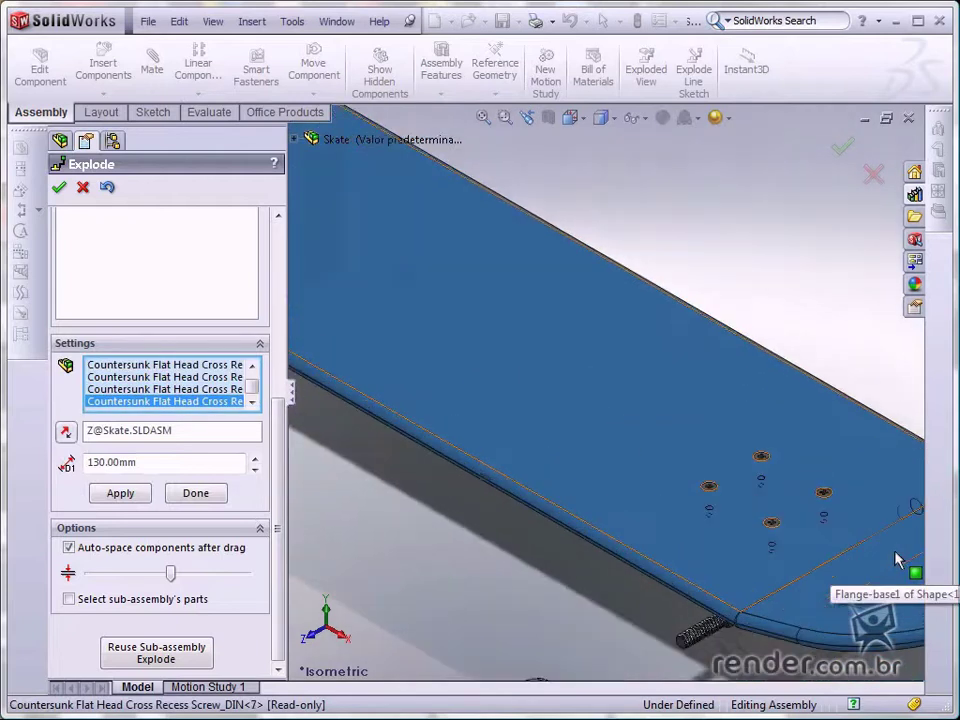
{"action": "left_click", "coordinate": [823, 494]}
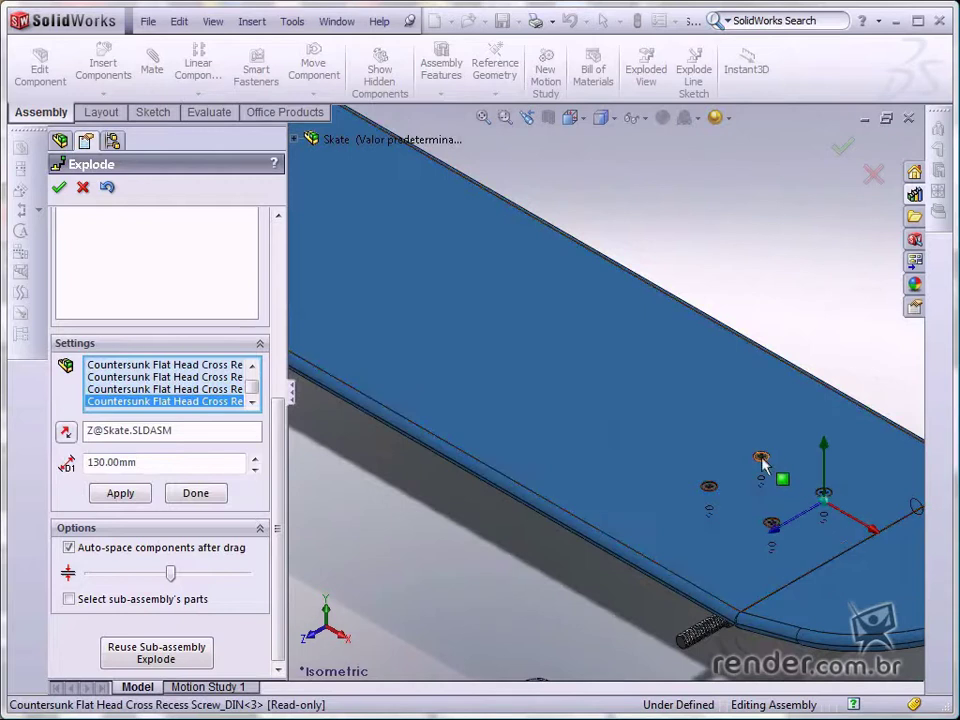
{"action": "left_click", "coordinate": [708, 487]}
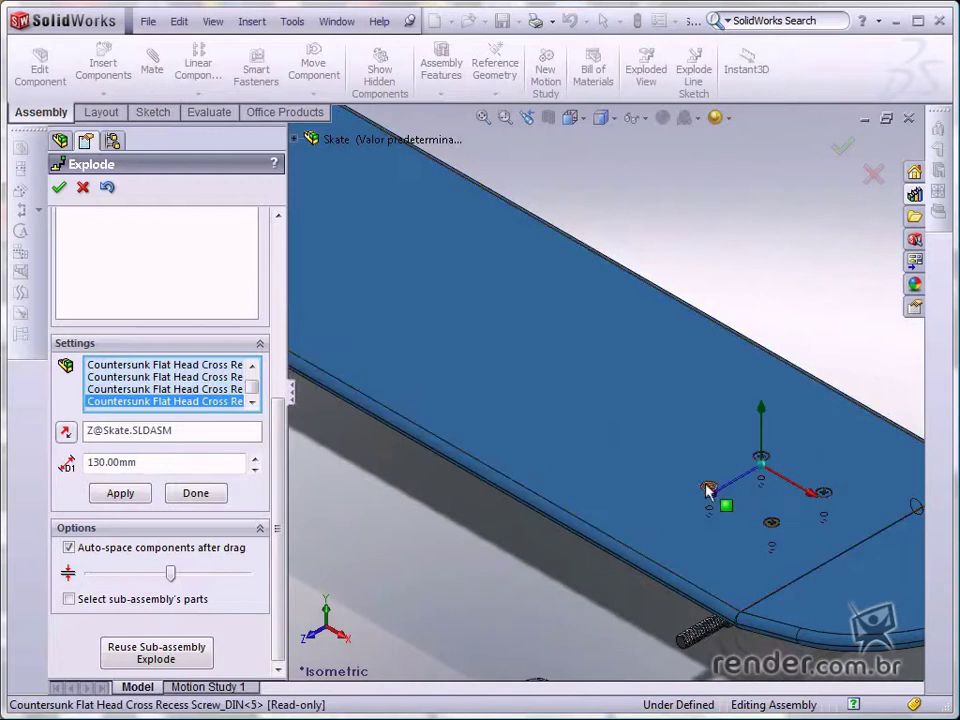
{"action": "left_click", "coordinate": [771, 521]}
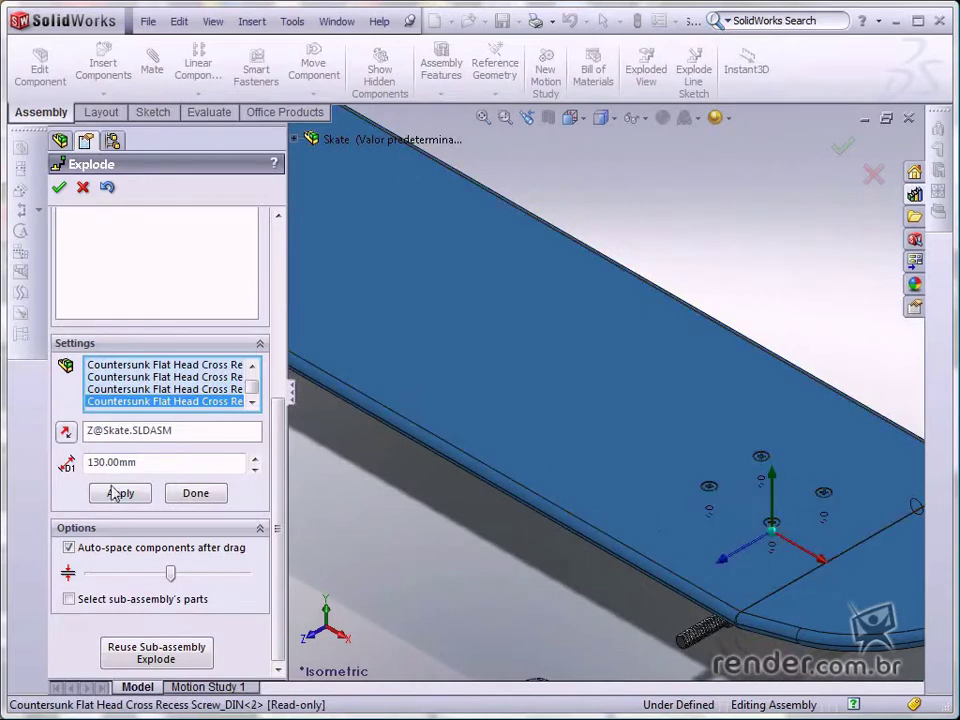
{"action": "left_click", "coordinate": [69, 548]}
{"action": "key", "text": "f"}
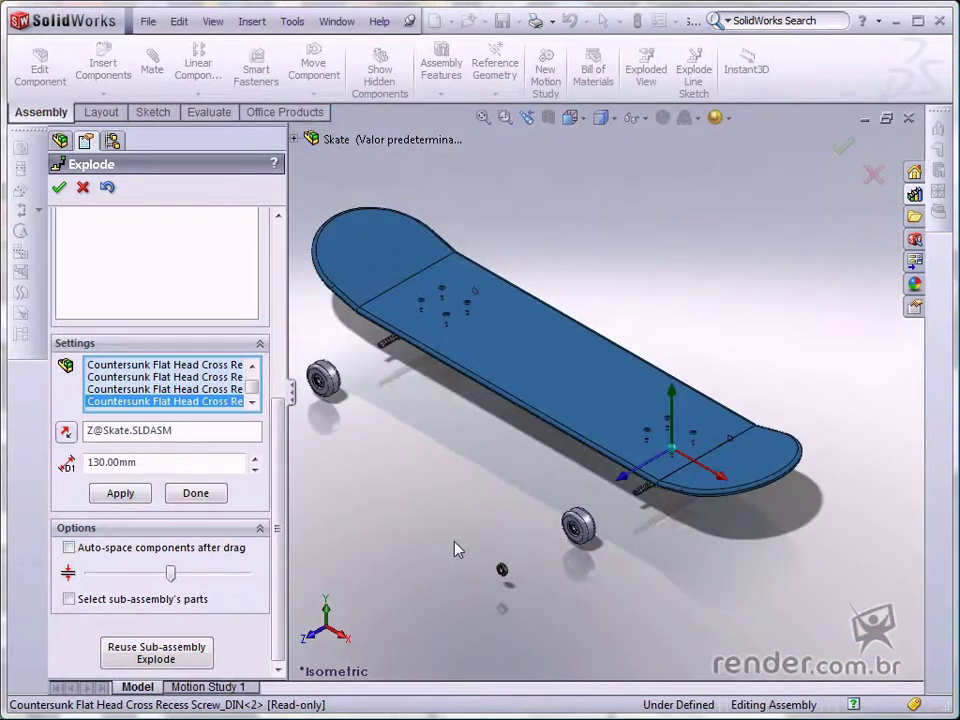
{"action": "left_click", "coordinate": [675, 397]}
Raise the deck and screws about 145 mm upward, then clear the deck selection.
{"action": "left_click_drag", "start_coordinate": [687, 347], "coordinate": [697, 312]}
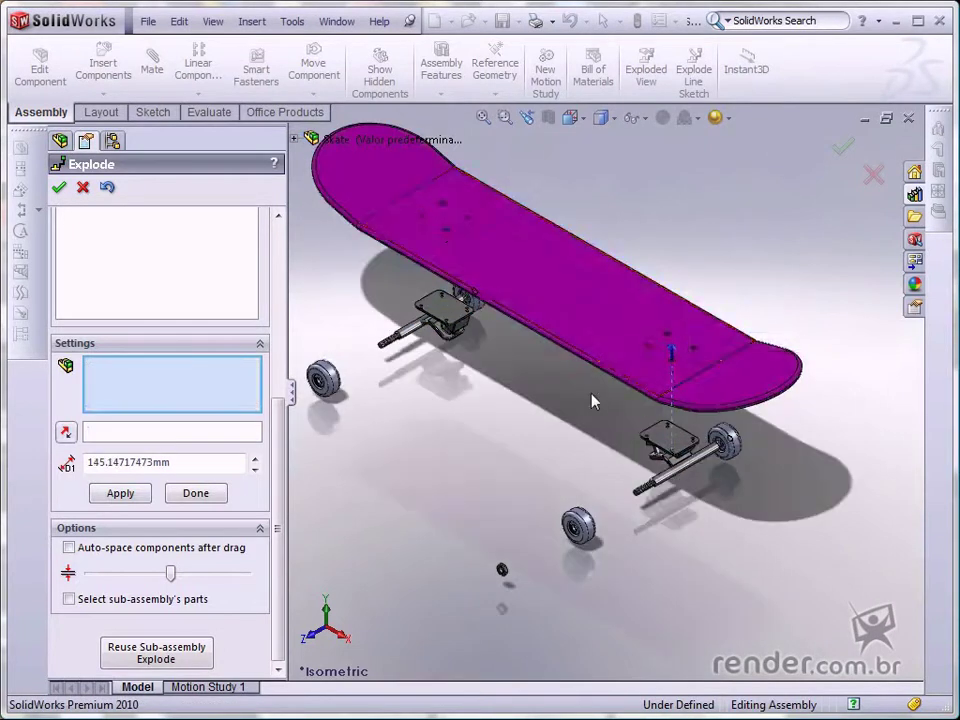
{"action": "left_click", "coordinate": [574, 403]}
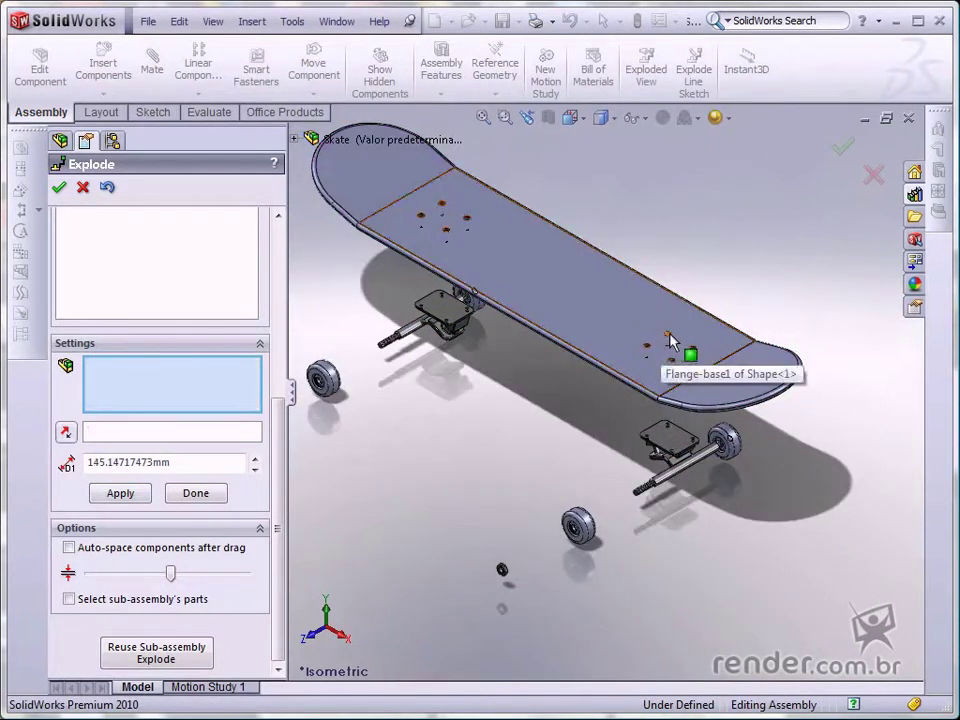
{"action": "scroll", "coordinate": [671, 345], "scroll_direction": "down", "scroll_amount": 3}
{"action": "scroll", "coordinate": [671, 345], "scroll_direction": "down", "scroll_amount": 3}
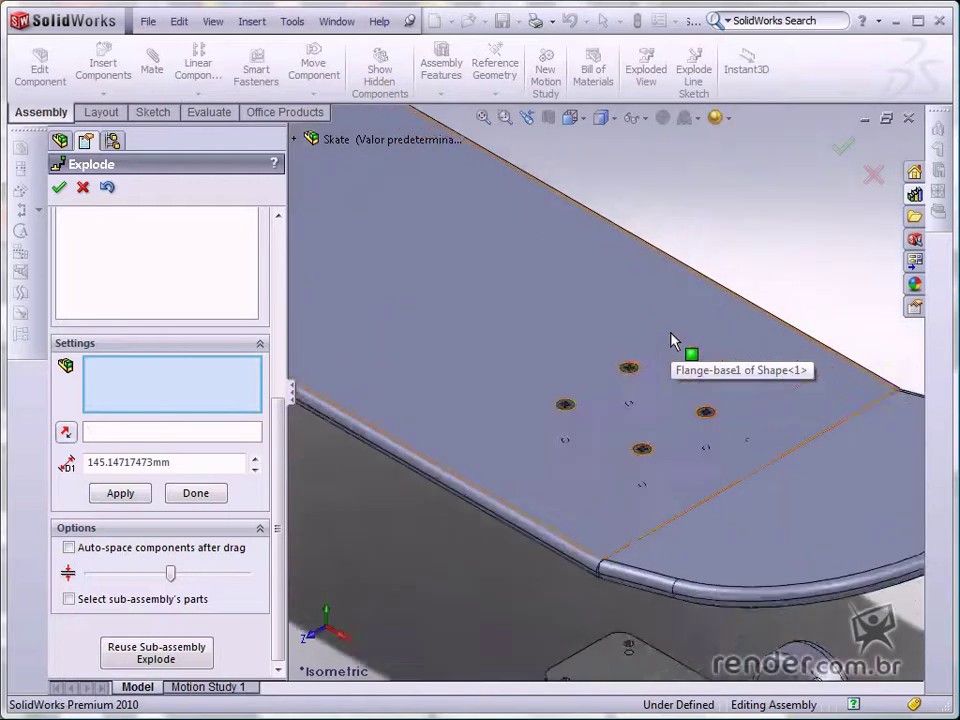
{"action": "scroll", "coordinate": [680, 348], "scroll_direction": "down", "scroll_amount": 2}
Select four countersunk screws on the deck.
{"action": "left_click", "coordinate": [617, 378]}
{"action": "left_click", "coordinate": [540, 422]}
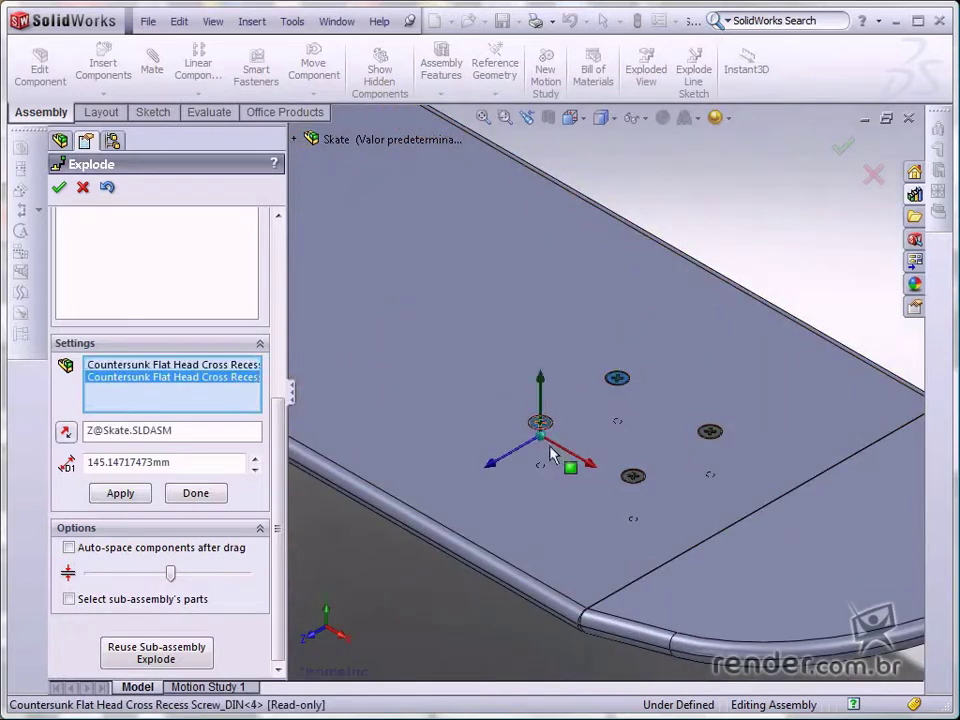
{"action": "left_click", "coordinate": [633, 476]}
{"action": "left_click", "coordinate": [709, 432]}
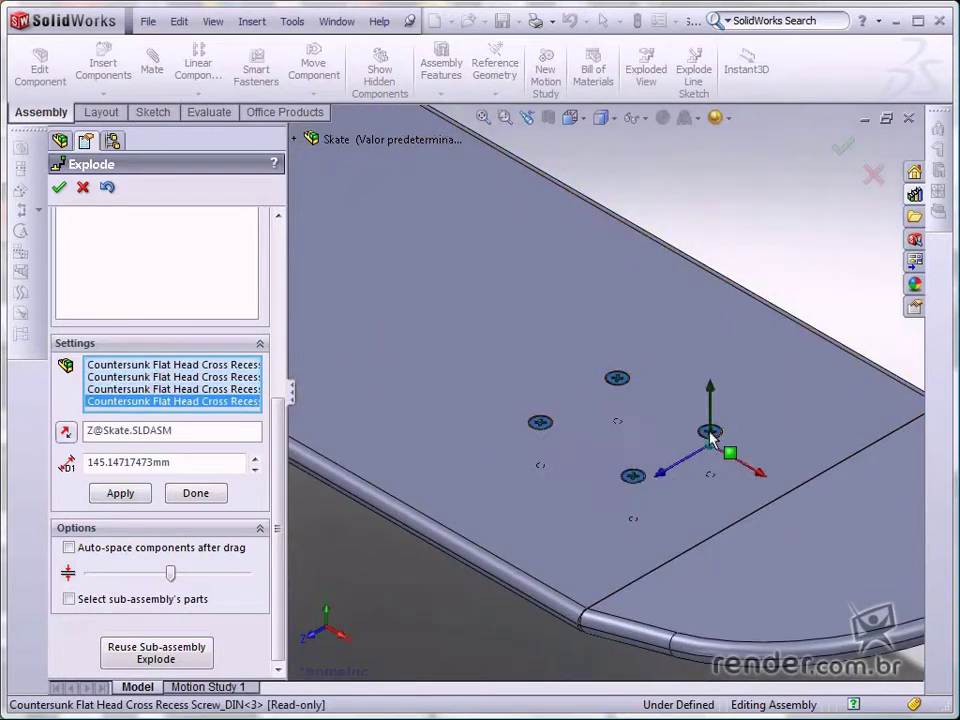
{"action": "scroll", "coordinate": [710, 437], "scroll_direction": "up", "scroll_amount": 2}
{"action": "scroll", "coordinate": [710, 437], "scroll_direction": "up", "scroll_amount": 2}
{"action": "scroll", "coordinate": [710, 438], "scroll_direction": "up", "scroll_amount": 2}
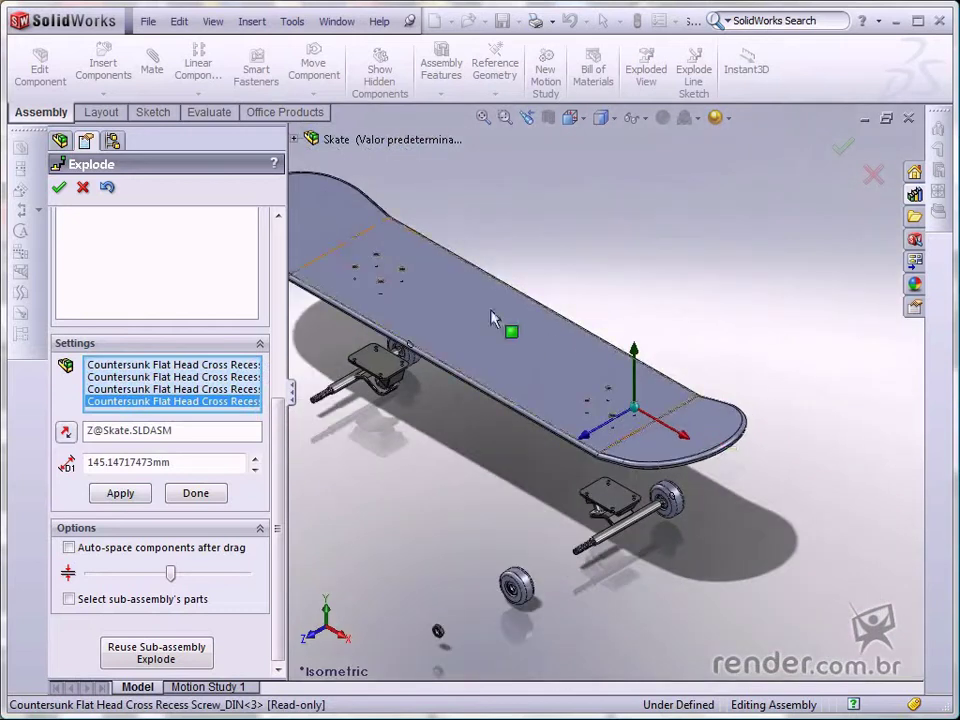
{"action": "scroll", "coordinate": [364, 273], "scroll_direction": "down", "scroll_amount": 2}
{"action": "scroll", "coordinate": [362, 277], "scroll_direction": "down", "scroll_amount": 2}
{"action": "scroll", "coordinate": [360, 280], "scroll_direction": "down", "scroll_amount": 2}
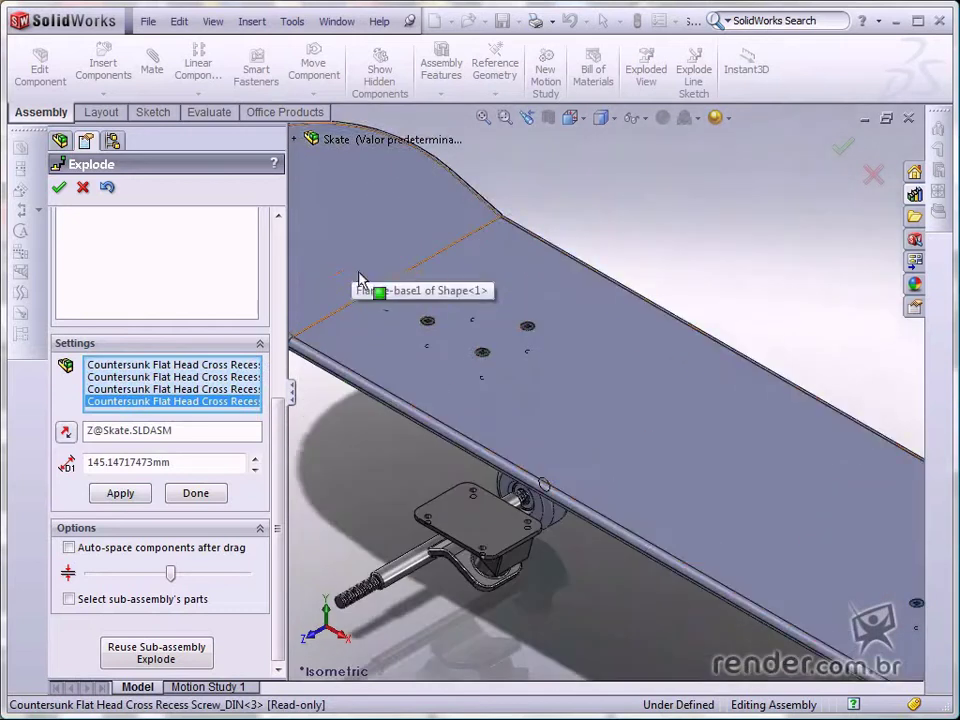
Add three more screws and lift them all about 59 mm up off the deck.
{"action": "left_click", "coordinate": [470, 298]}
{"action": "left_click", "coordinate": [428, 324]}
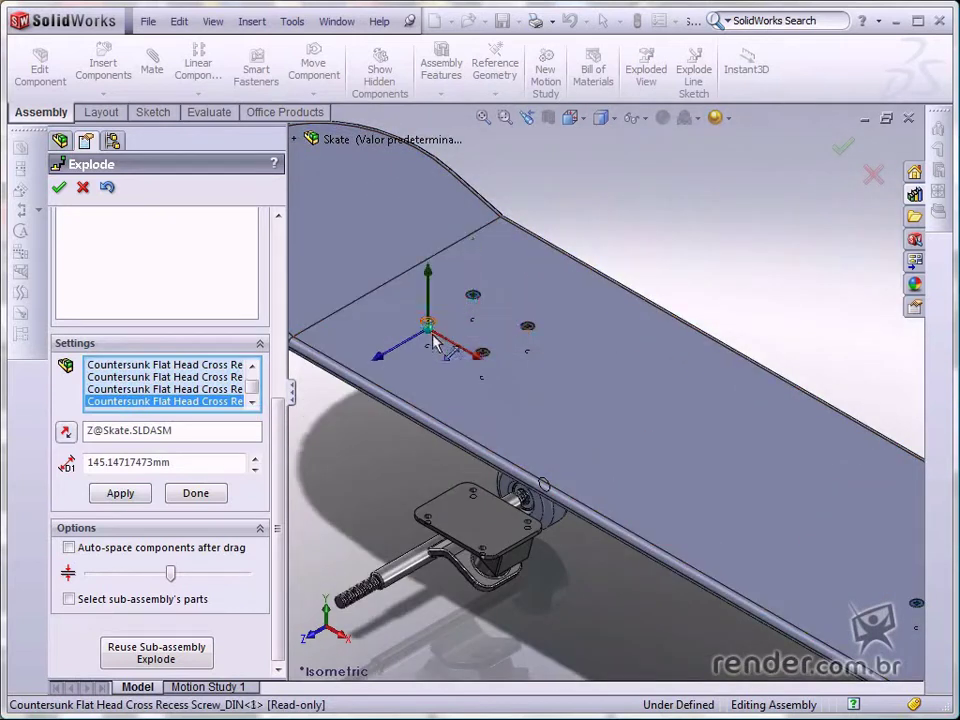
{"action": "left_click", "coordinate": [485, 356]}
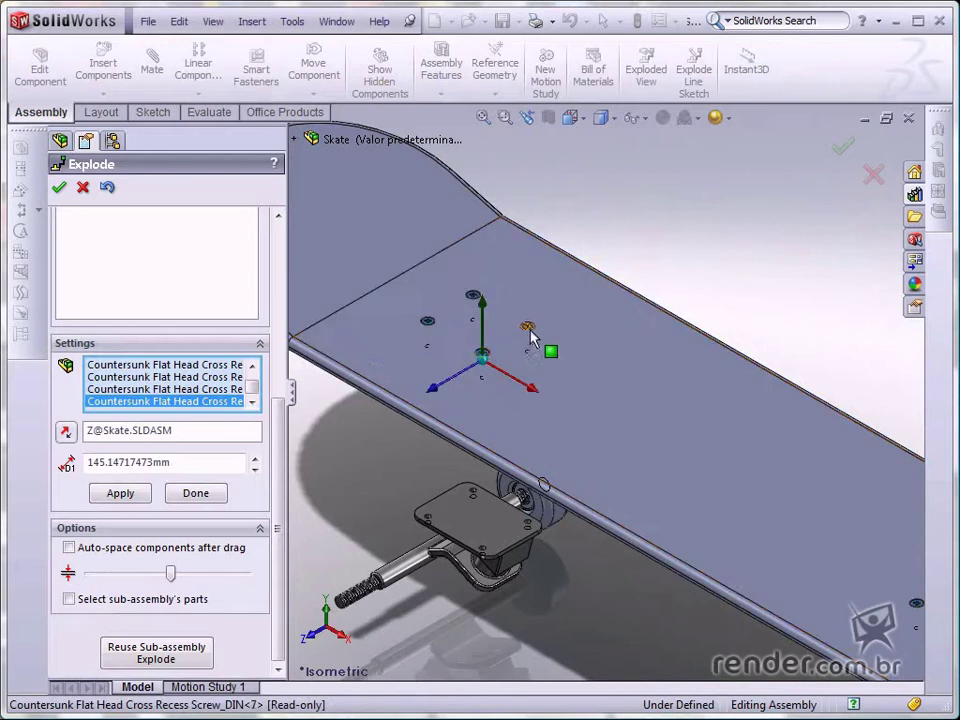
{"action": "key", "text": "f"}
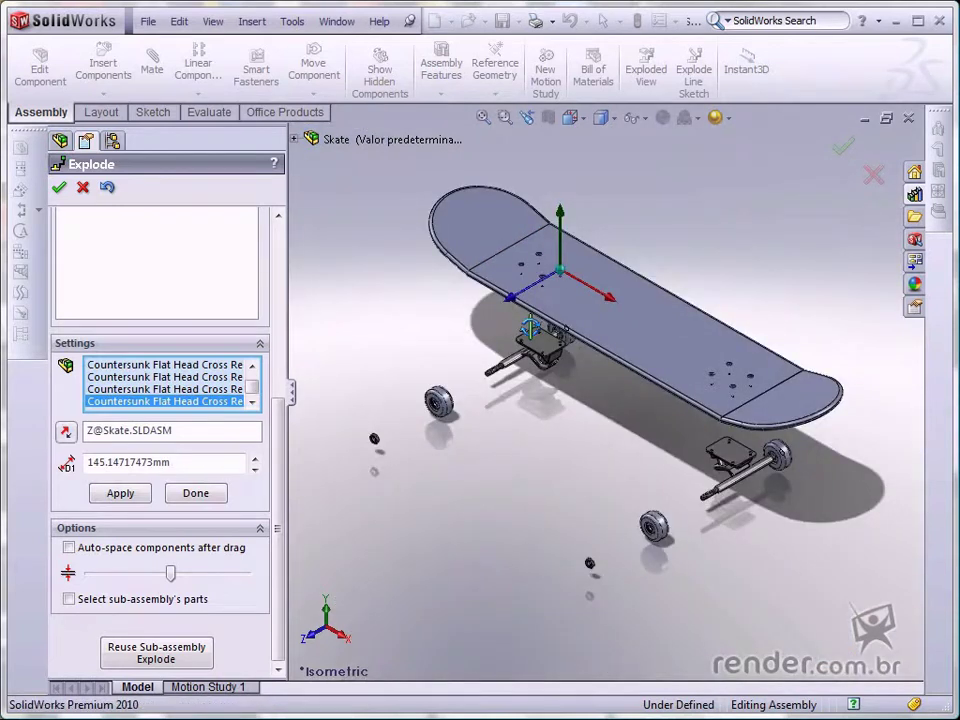
{"action": "scroll", "coordinate": [626, 248], "scroll_direction": "down", "scroll_amount": 2}
{"action": "scroll", "coordinate": [628, 246], "scroll_direction": "down", "scroll_amount": 2}
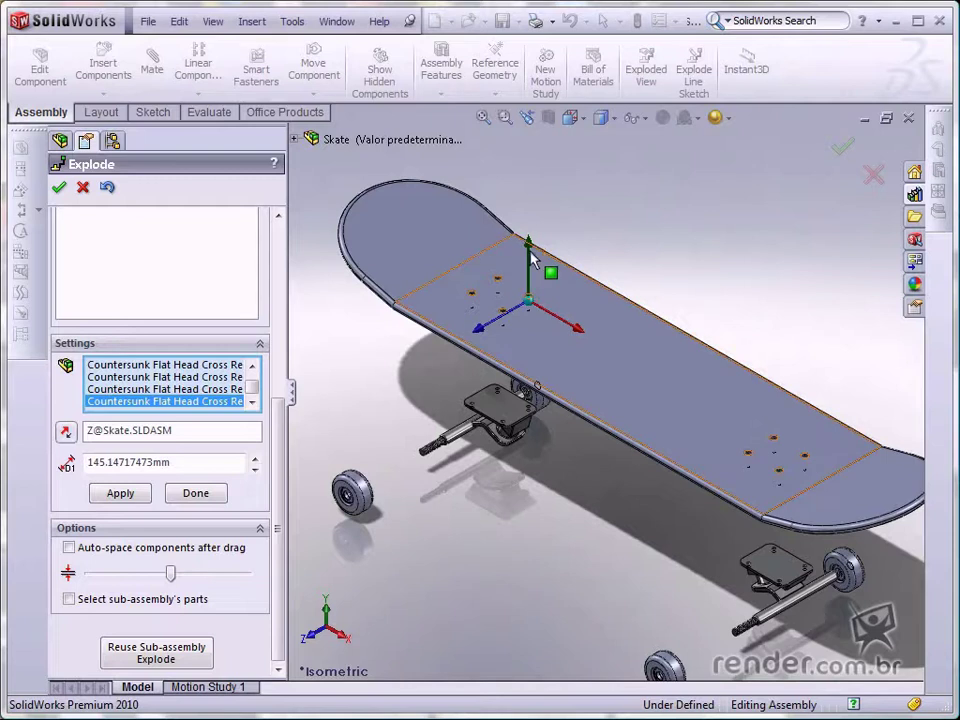
{"action": "left_click_drag", "start_coordinate": [530, 246], "coordinate": [531, 214]}
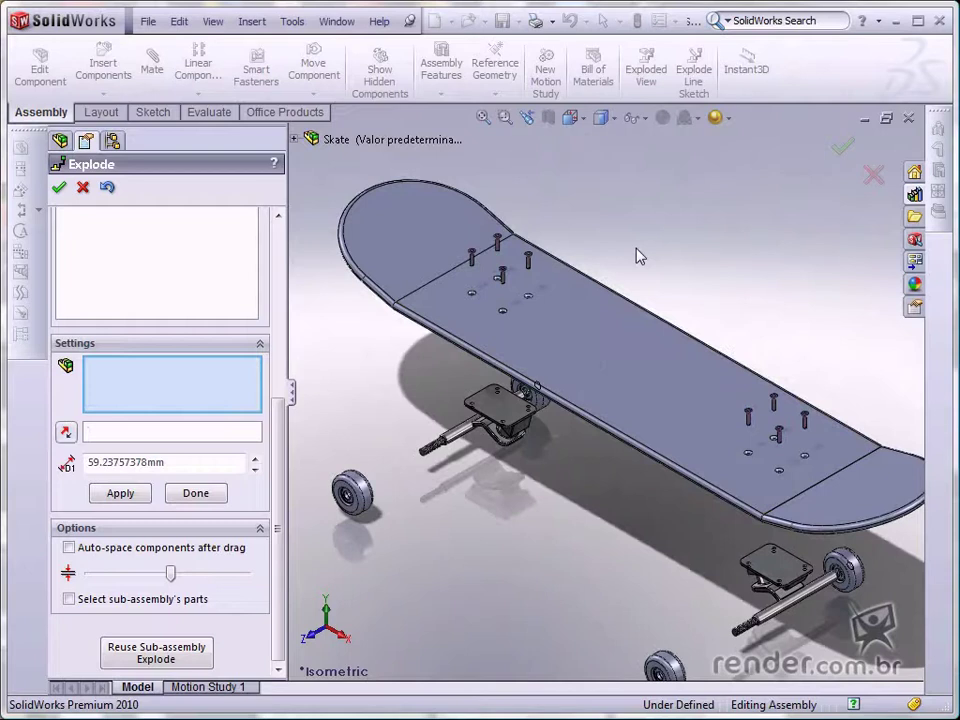
{"action": "scroll", "coordinate": [640, 256], "scroll_direction": "down", "scroll_amount": 2}
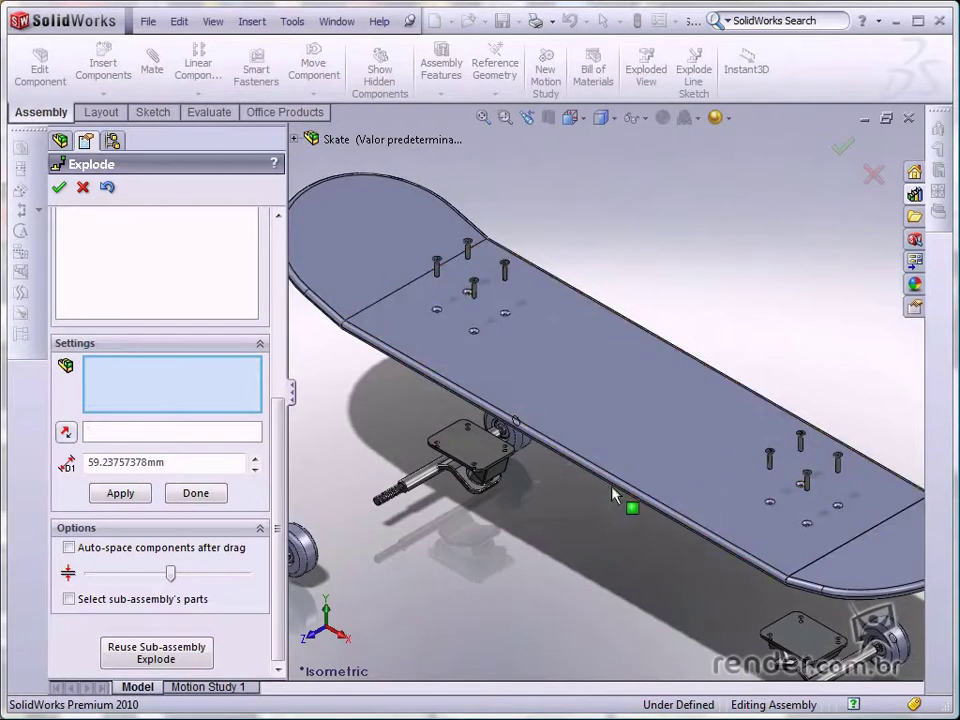
{"action": "scroll", "coordinate": [614, 494], "scroll_direction": "up", "scroll_amount": 4}
Select a wheel and hex nut on each truck and slide them outward off the axles.
{"action": "middle_click_drag", "start_coordinate": [614, 494], "coordinate": [491, 471]}
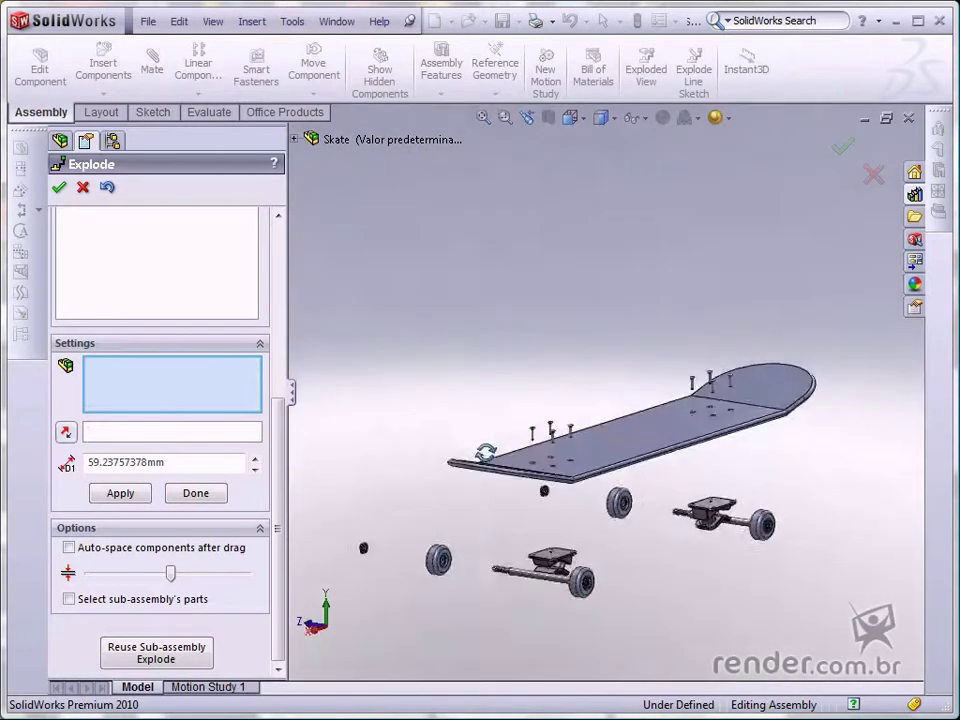
{"action": "scroll", "coordinate": [617, 633], "scroll_direction": "down", "scroll_amount": 3}
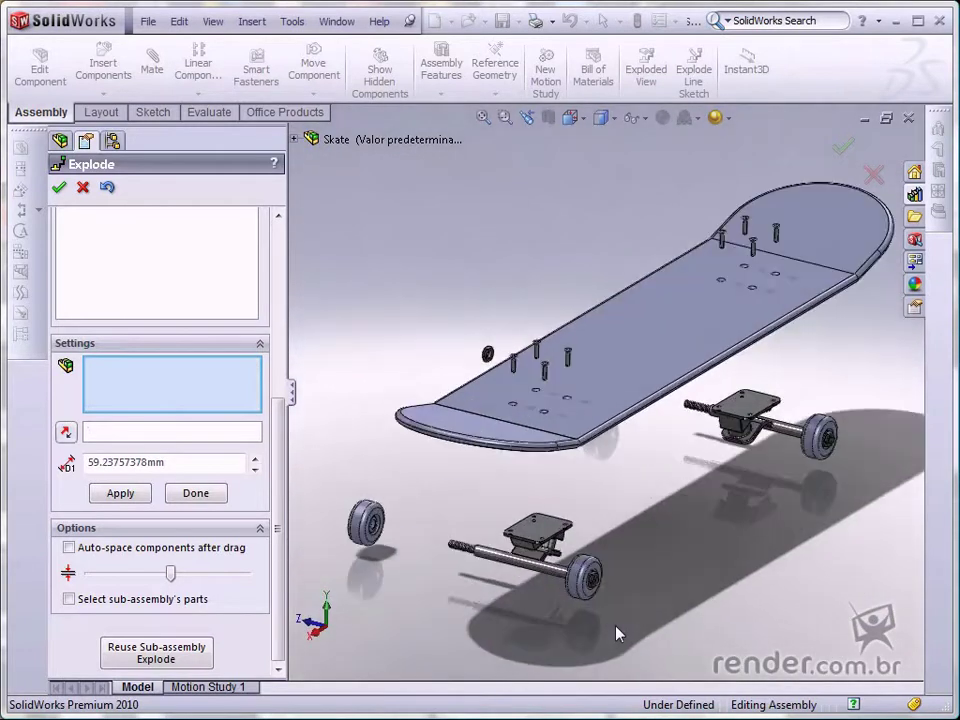
{"action": "scroll", "coordinate": [617, 633], "scroll_direction": "down", "scroll_amount": 2}
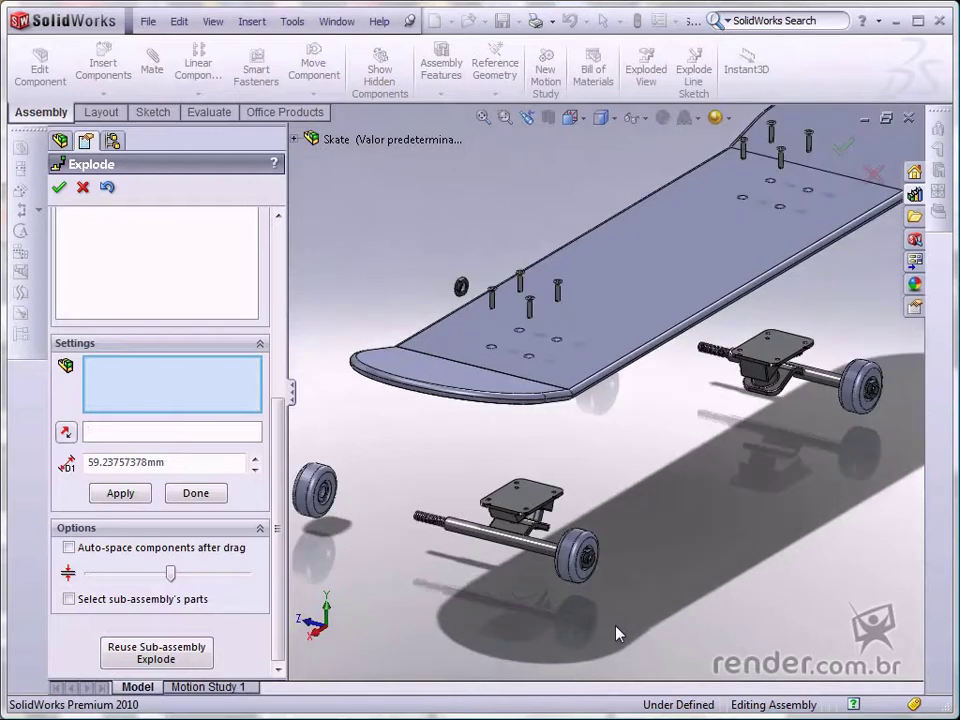
{"action": "left_click", "coordinate": [577, 585]}
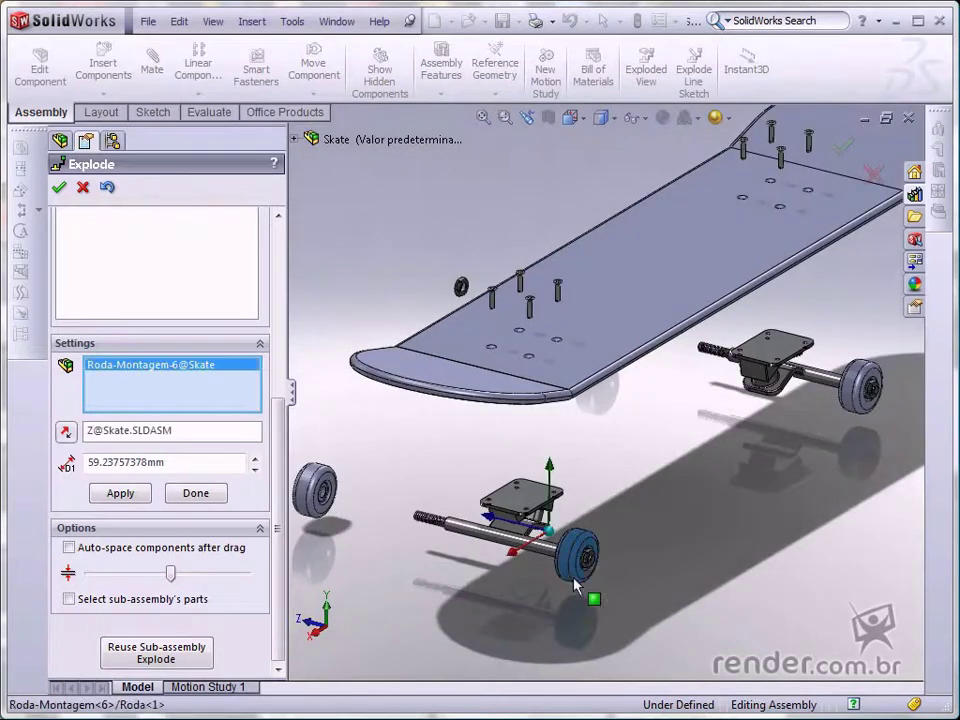
{"action": "left_click", "coordinate": [588, 570]}
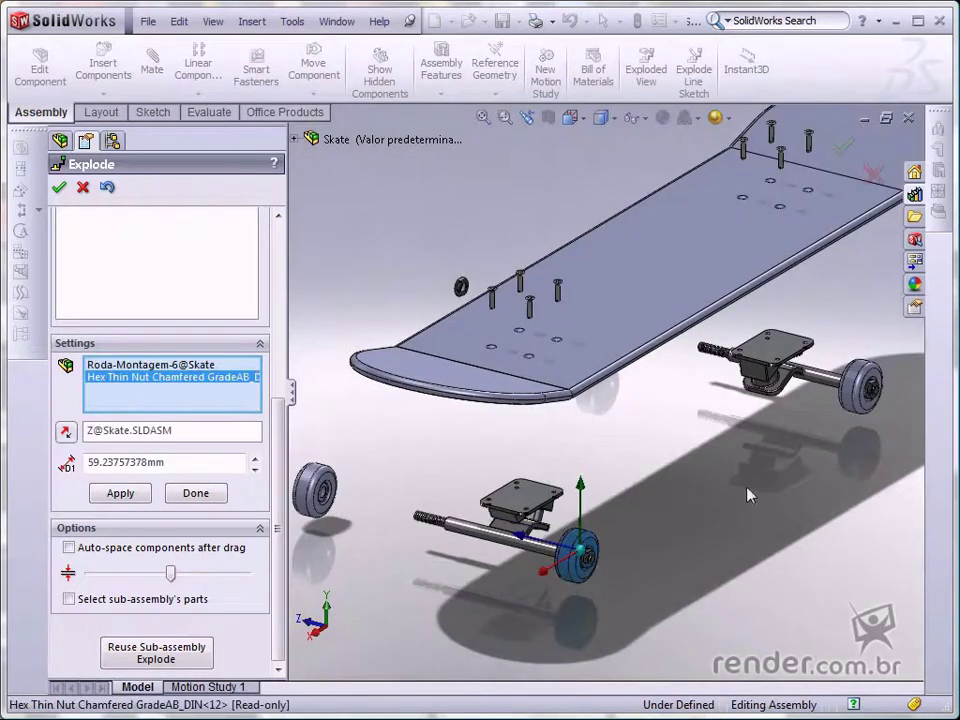
{"action": "left_click", "coordinate": [872, 398]}
{"action": "left_click", "coordinate": [866, 412]}
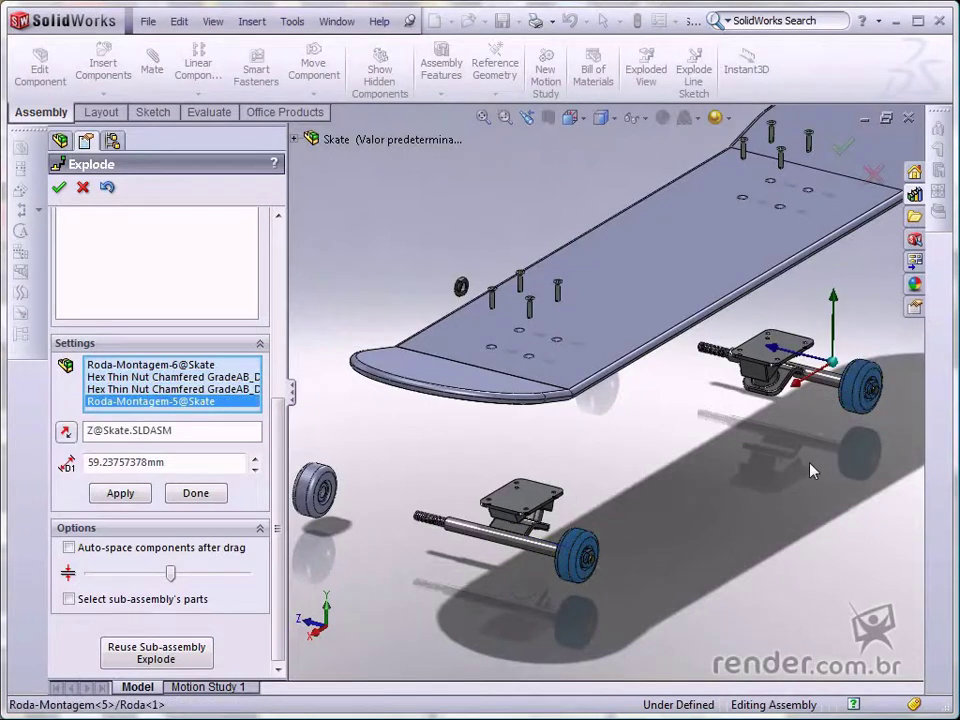
{"action": "key", "text": "ctrl+7"}
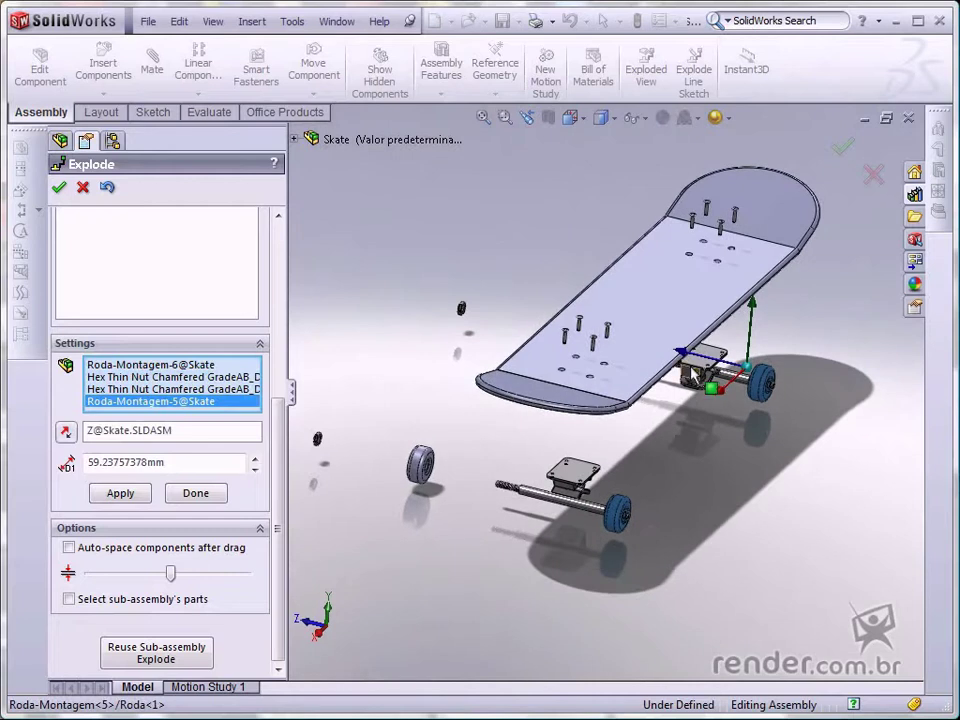
{"action": "mouse_move", "coordinate": [719, 389]}
{"action": "left_mouse_down"}
{"action": "mouse_move", "coordinate": [775, 425]}
{"action": "mouse_move", "coordinate": [797, 500]}
{"action": "left_mouse_up"}
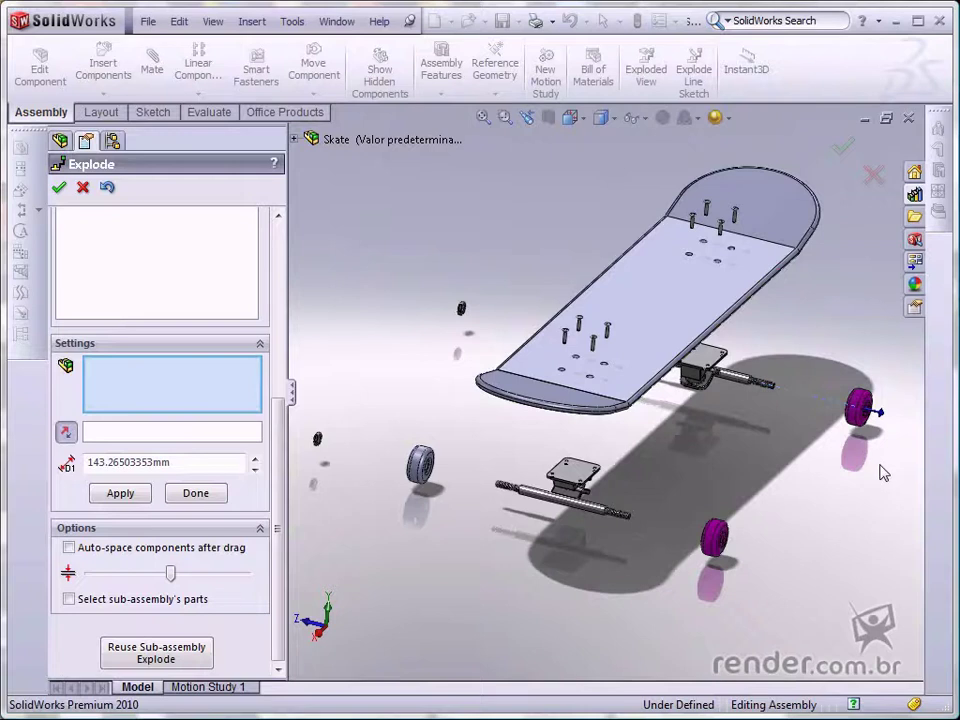
Push the two hex nuts about 115 mm further out past the wheels.
{"action": "scroll", "coordinate": [882, 465], "scroll_direction": "down", "scroll_amount": 3}
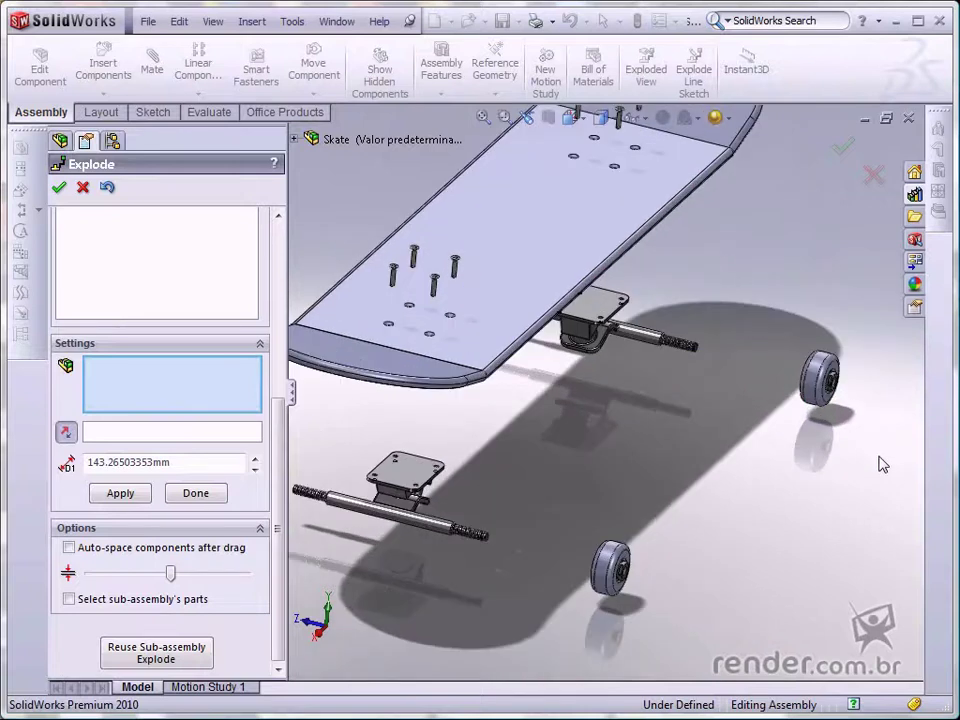
{"action": "left_click", "coordinate": [838, 398]}
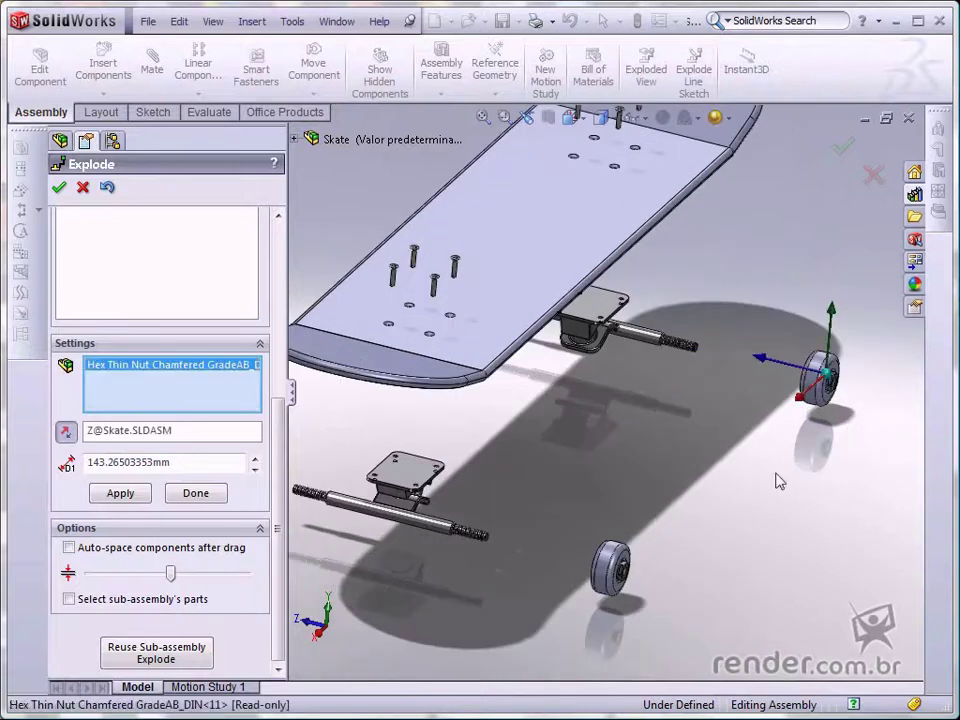
{"action": "left_click", "coordinate": [613, 565], "text": "ctrl"}
{"action": "middle_click_drag", "start_coordinate": [630, 572], "coordinate": [596, 562]}
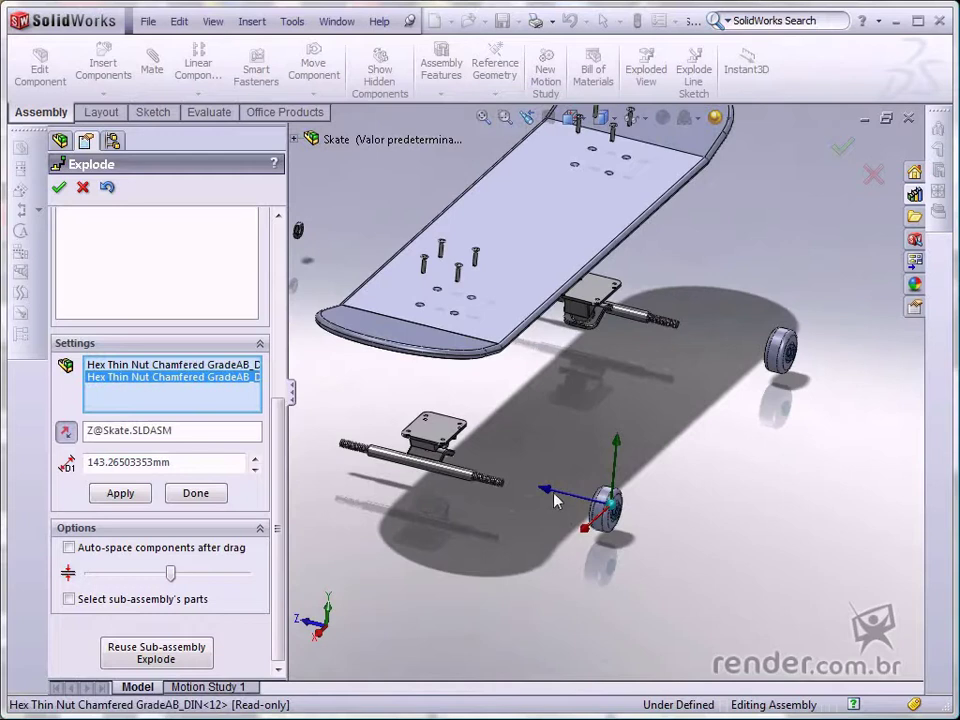
{"action": "mouse_move", "coordinate": [553, 499]}
{"action": "left_mouse_down"}
{"action": "mouse_move", "coordinate": [600, 505]}
{"action": "mouse_move", "coordinate": [595, 522]}
{"action": "mouse_move", "coordinate": [640, 558]}
{"action": "mouse_move", "coordinate": [634, 567]}
{"action": "left_mouse_up"}
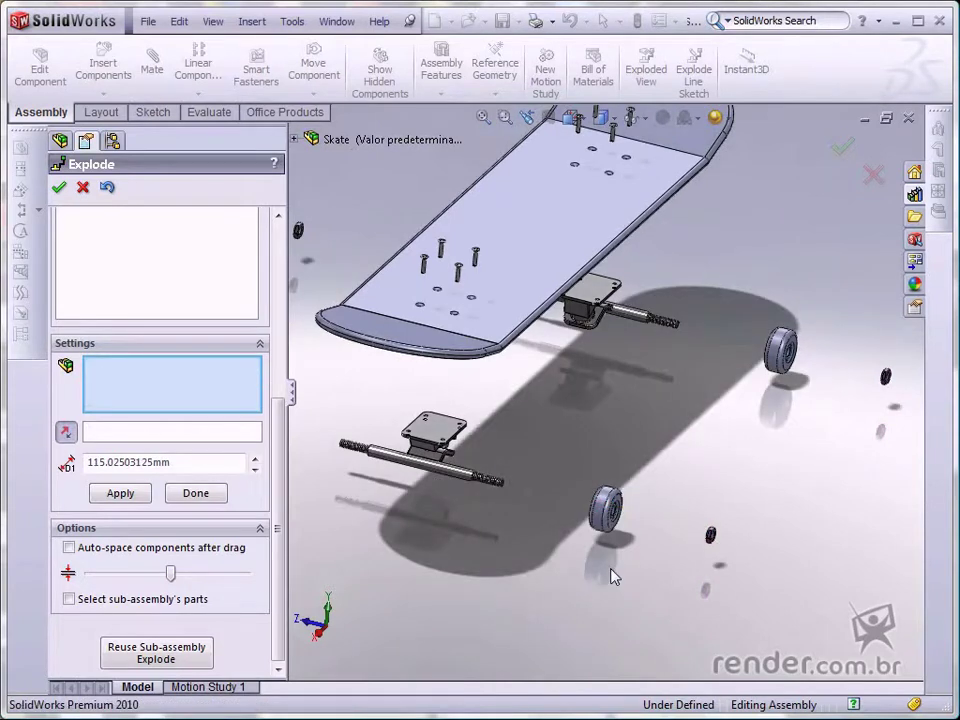
{"action": "key", "text": "ctrl+7"}
Select four hex thin nuts on the truck bracket from a low view under the deck.
{"action": "scroll", "coordinate": [620, 474], "scroll_direction": "down", "scroll_amount": 2}
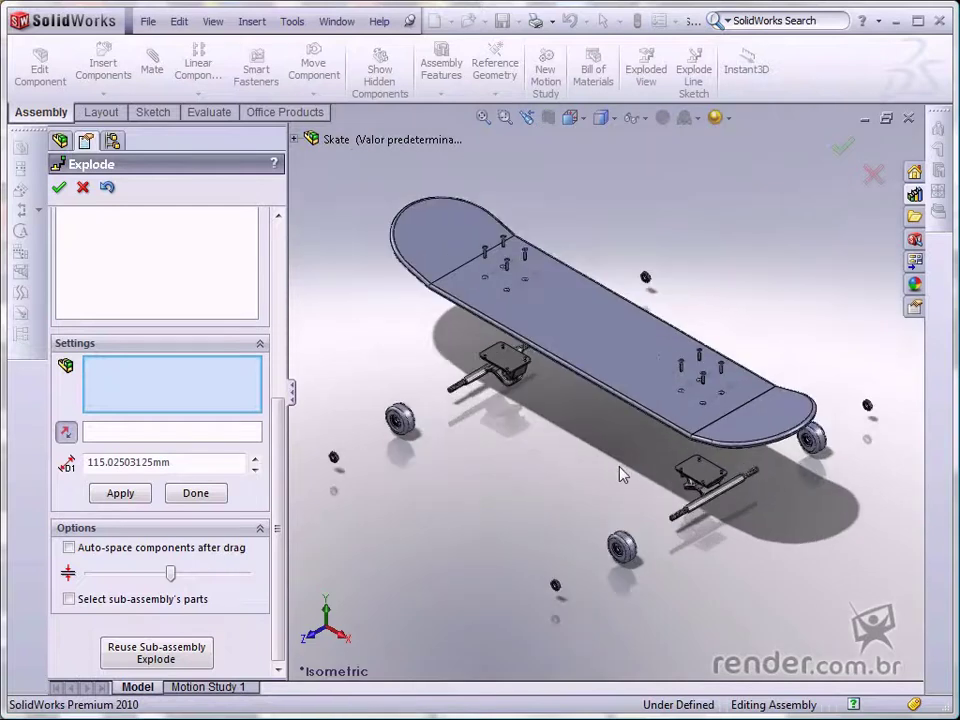
{"action": "scroll", "coordinate": [620, 474], "scroll_direction": "down", "scroll_amount": 1}
{"action": "scroll", "coordinate": [620, 474], "scroll_direction": "up", "scroll_amount": 1}
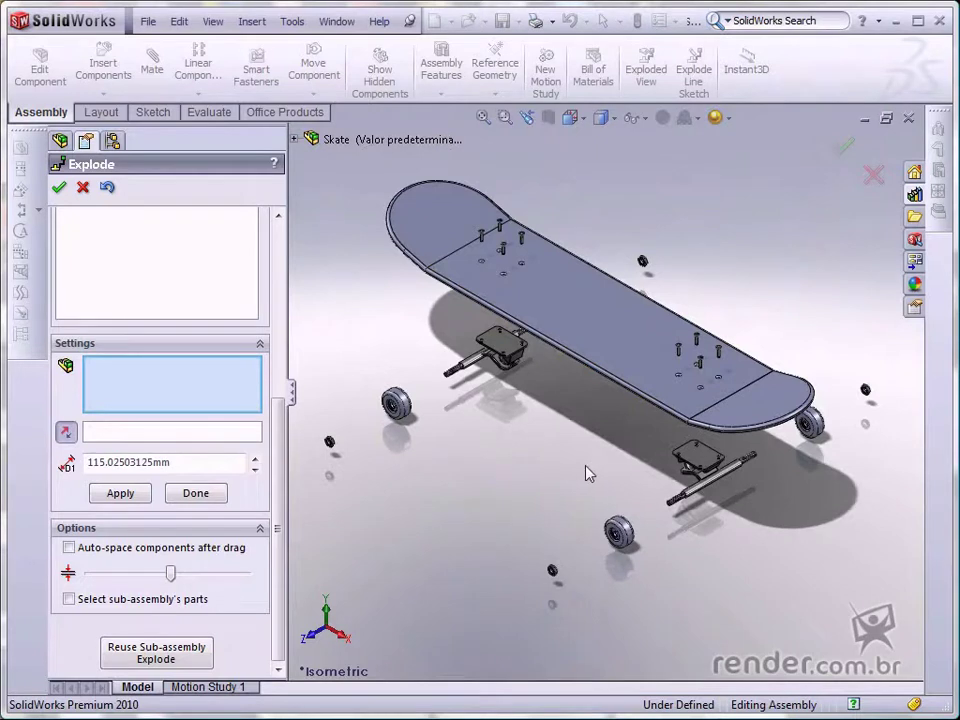
{"action": "scroll", "coordinate": [541, 389], "scroll_direction": "down", "scroll_amount": 3}
{"action": "scroll", "coordinate": [541, 389], "scroll_direction": "down", "scroll_amount": 2}
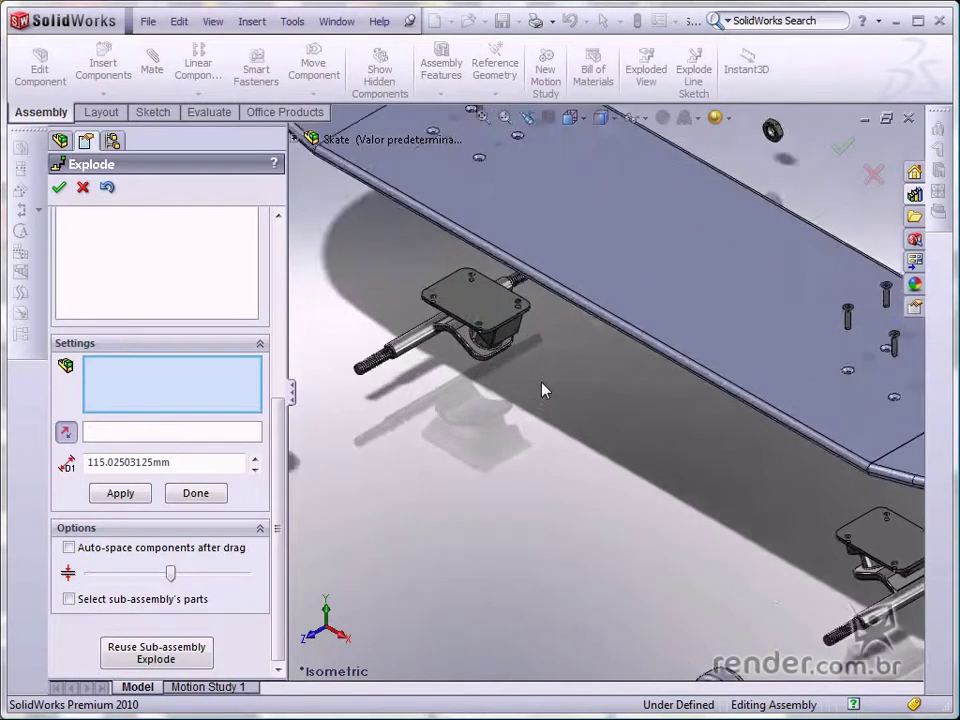
{"action": "mouse_move", "coordinate": [541, 389]}
{"action": "middle_mouse_down"}
{"action": "mouse_move", "coordinate": [524, 285]}
{"action": "mouse_move", "coordinate": [513, 450]}
{"action": "middle_mouse_up"}
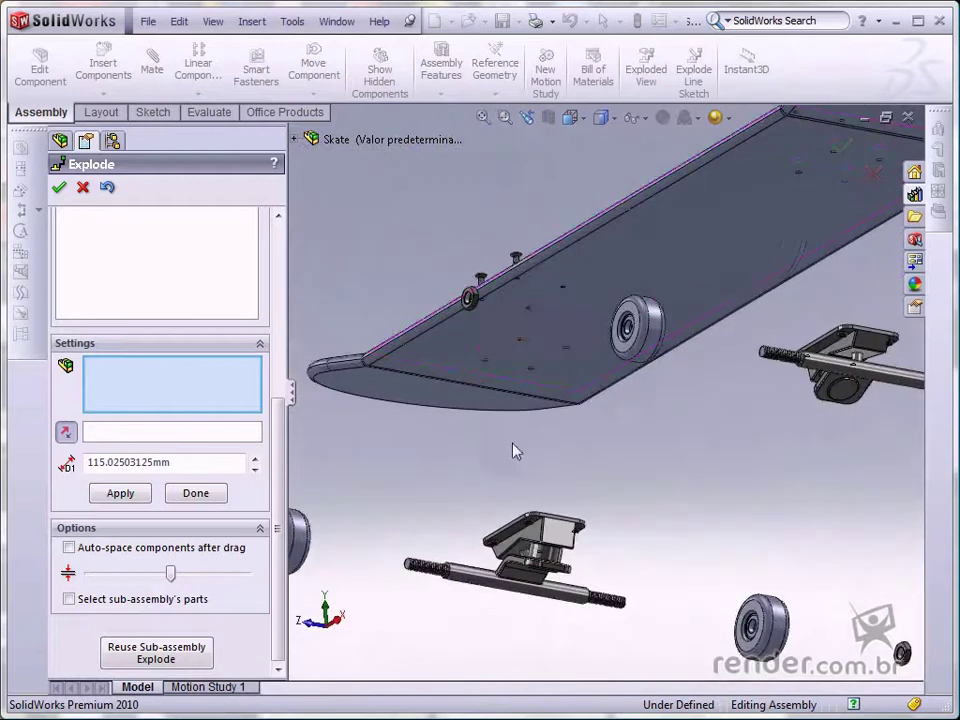
{"action": "scroll", "coordinate": [543, 520], "scroll_direction": "down", "scroll_amount": 3}
{"action": "scroll", "coordinate": [548, 515], "scroll_direction": "down", "scroll_amount": 3}
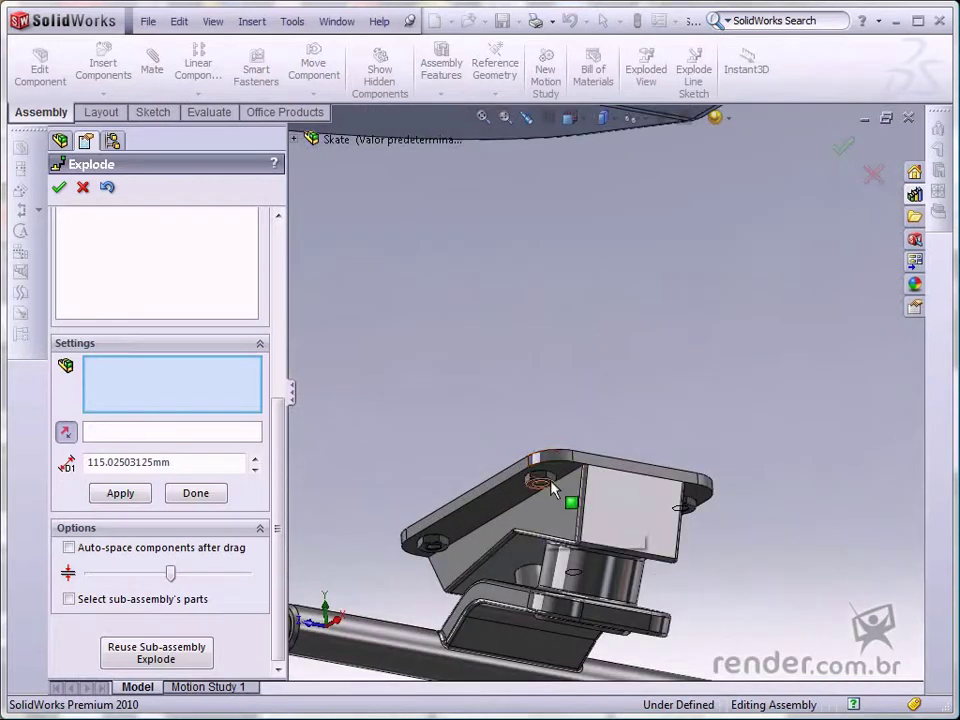
{"action": "left_click", "coordinate": [549, 480]}
{"action": "left_click", "coordinate": [432, 541]}
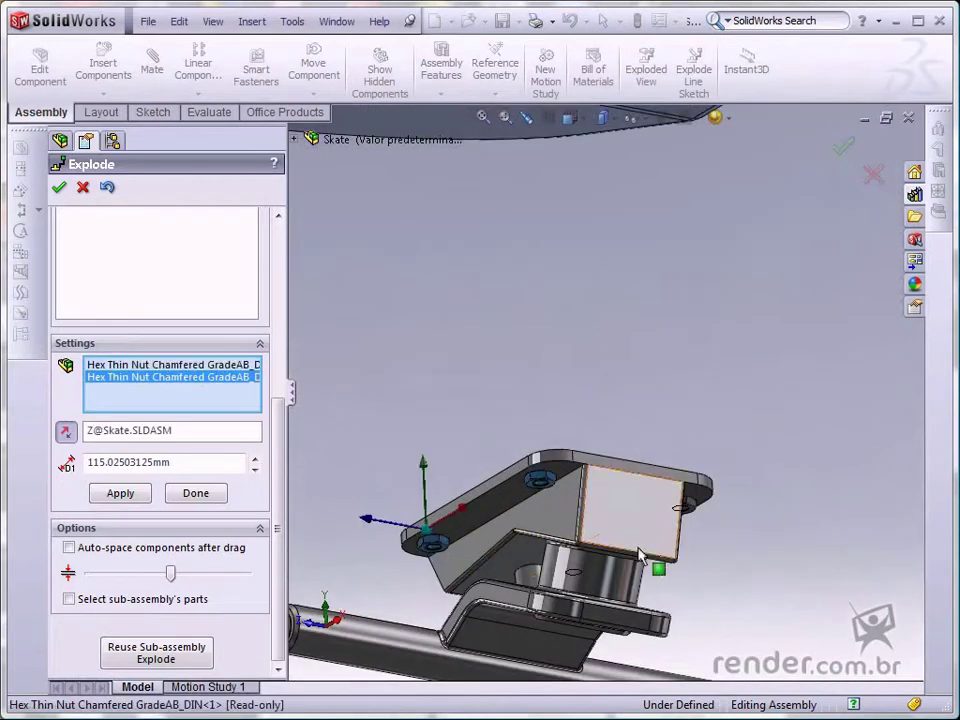
{"action": "left_click", "coordinate": [685, 515]}
{"action": "mouse_move", "coordinate": [685, 515]}
{"action": "middle_mouse_down"}
{"action": "mouse_move", "coordinate": [693, 548]}
{"action": "mouse_move", "coordinate": [677, 531]}
{"action": "middle_mouse_up"}
{"action": "scroll", "coordinate": [793, 622], "scroll_direction": "down", "scroll_amount": 2}
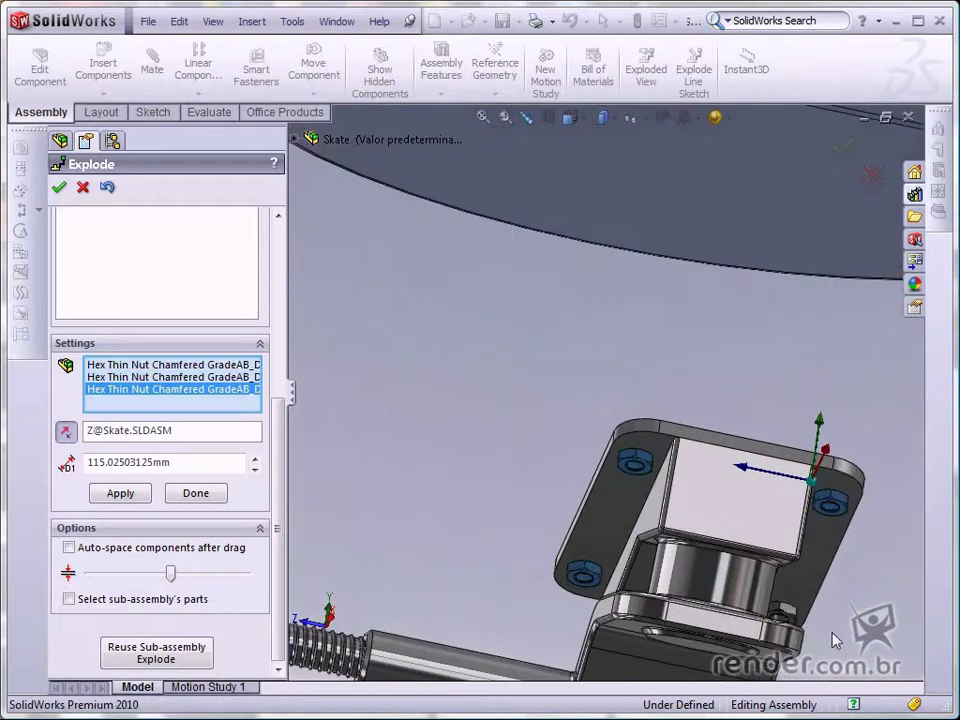
{"action": "left_click", "coordinate": [792, 620]}
Add the other truck's bracket nut and drop them about 90 mm down along Y.
{"action": "scroll", "coordinate": [805, 628], "scroll_direction": "up", "scroll_amount": 2}
{"action": "scroll", "coordinate": [805, 628], "scroll_direction": "up", "scroll_amount": 2}
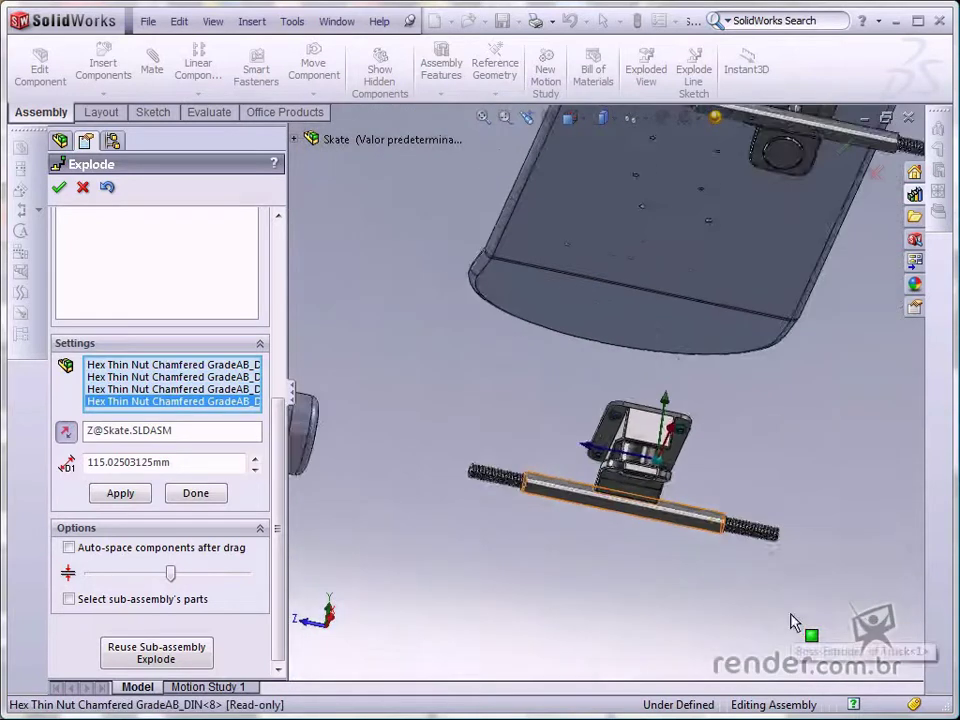
{"action": "scroll", "coordinate": [805, 628], "scroll_direction": "up", "scroll_amount": 1}
{"action": "scroll", "coordinate": [778, 229], "scroll_direction": "down", "scroll_amount": 3}
{"action": "scroll", "coordinate": [763, 214], "scroll_direction": "down", "scroll_amount": 3}
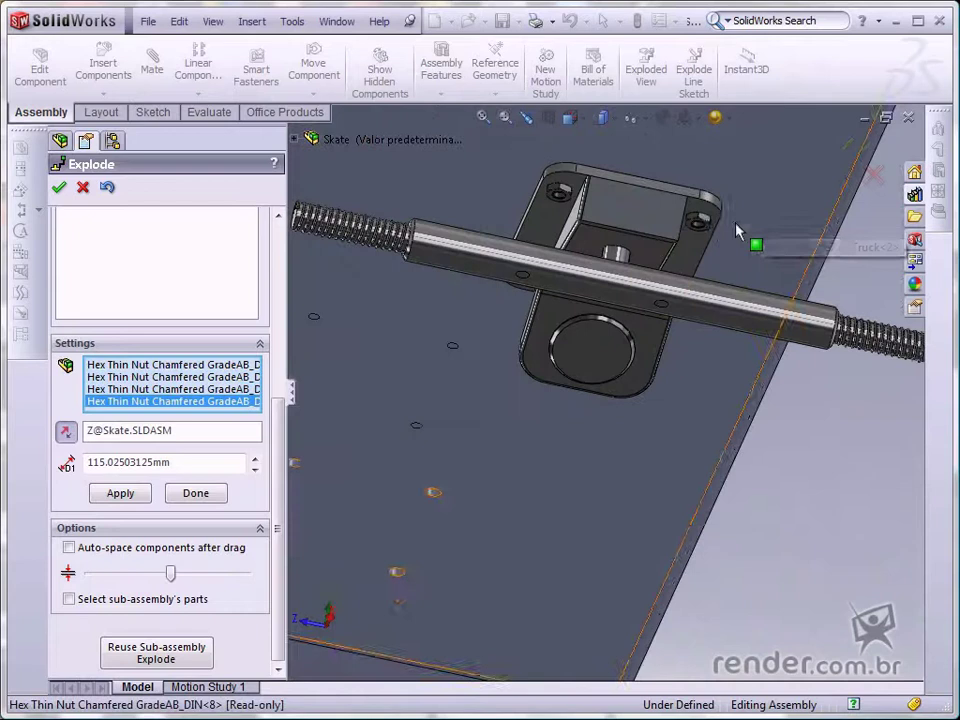
{"action": "left_click", "coordinate": [556, 190]}
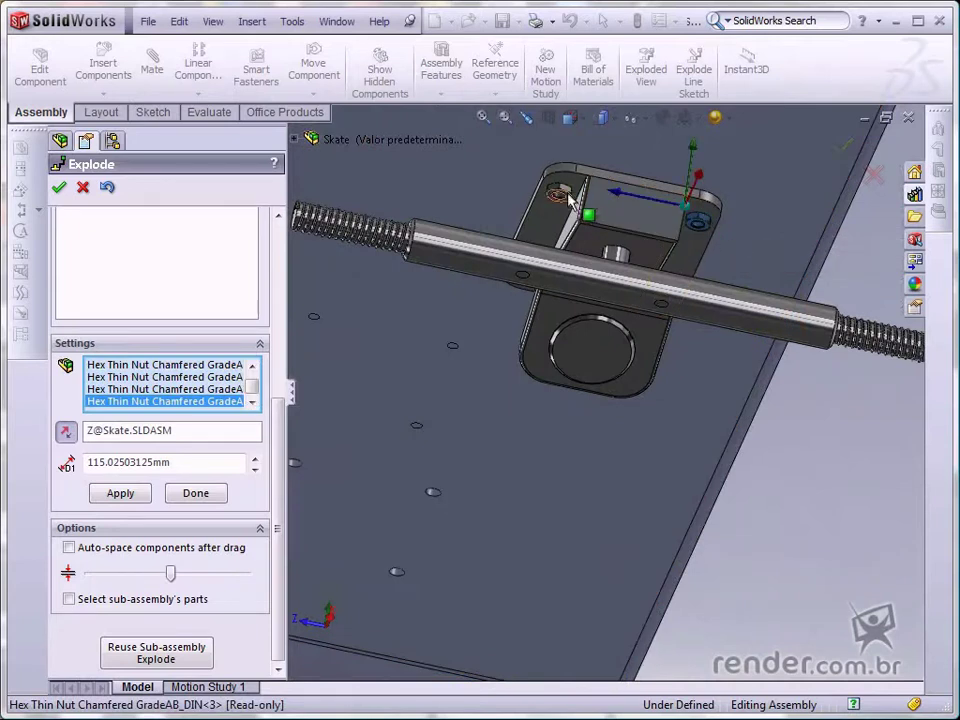
{"action": "middle_click_drag", "start_coordinate": [556, 290], "coordinate": [565, 305]}
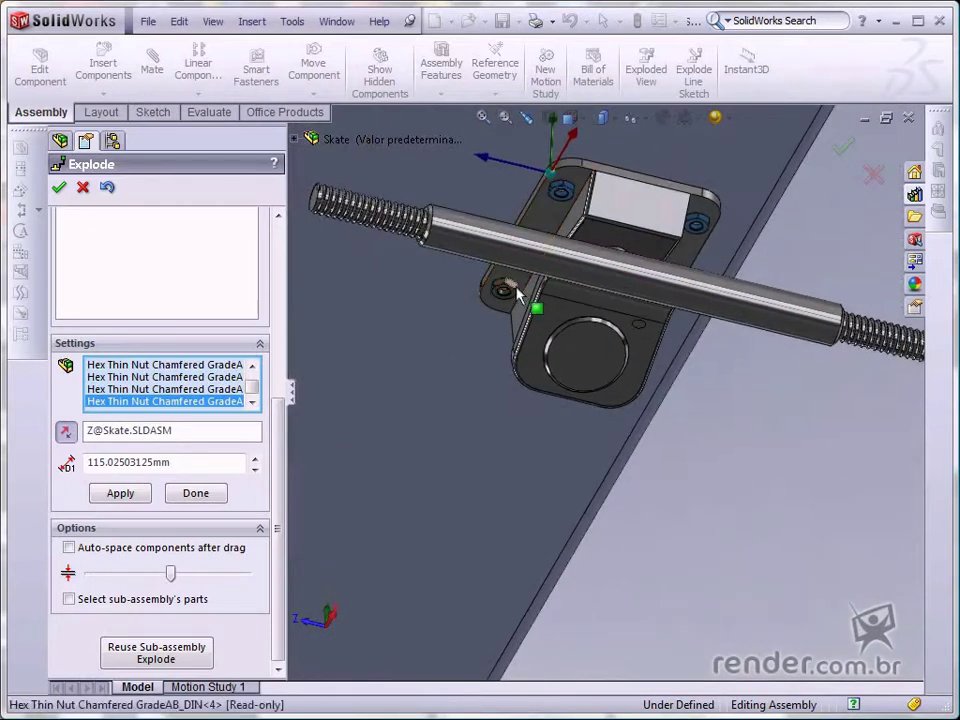
{"action": "middle_click_drag", "start_coordinate": [655, 335], "coordinate": [700, 352]}
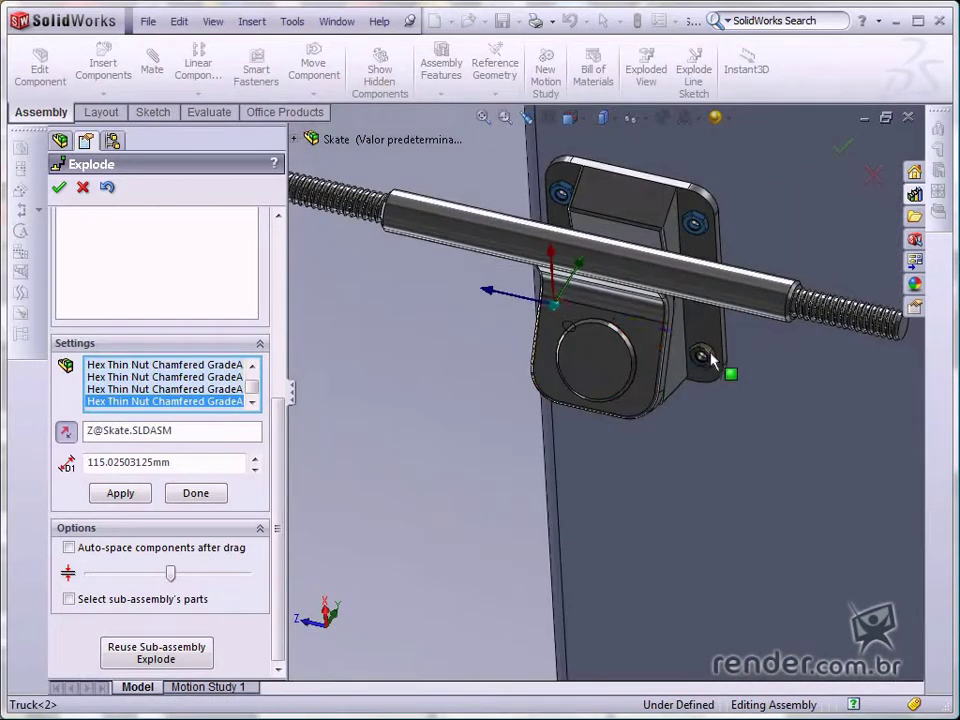
{"action": "key", "text": "ctrl+7"}
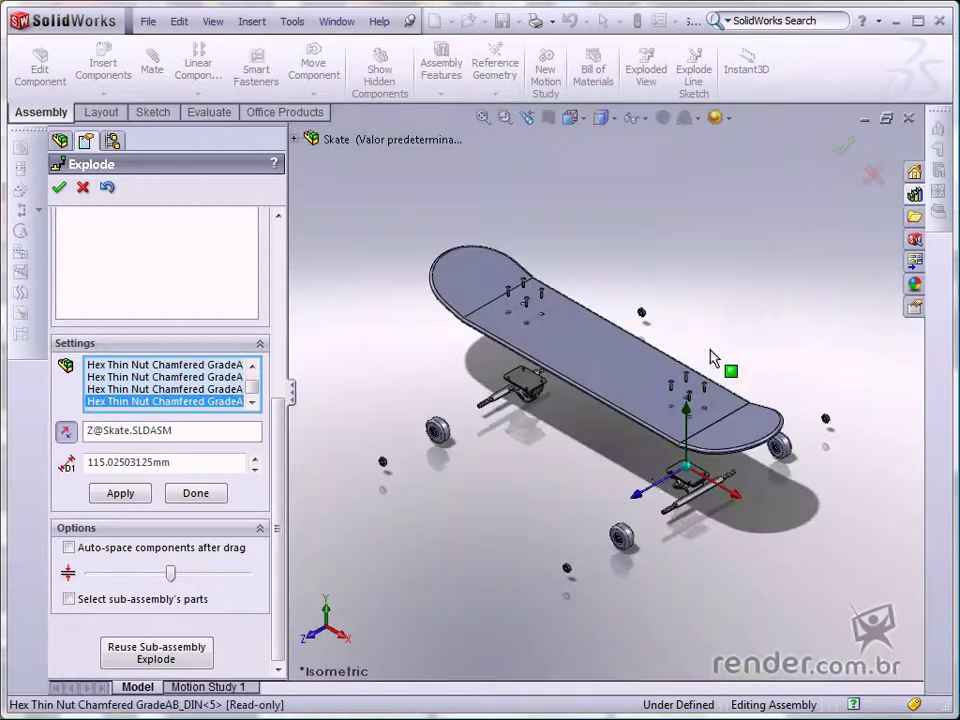
{"action": "scroll", "coordinate": [665, 470], "scroll_direction": "down", "scroll_amount": 3}
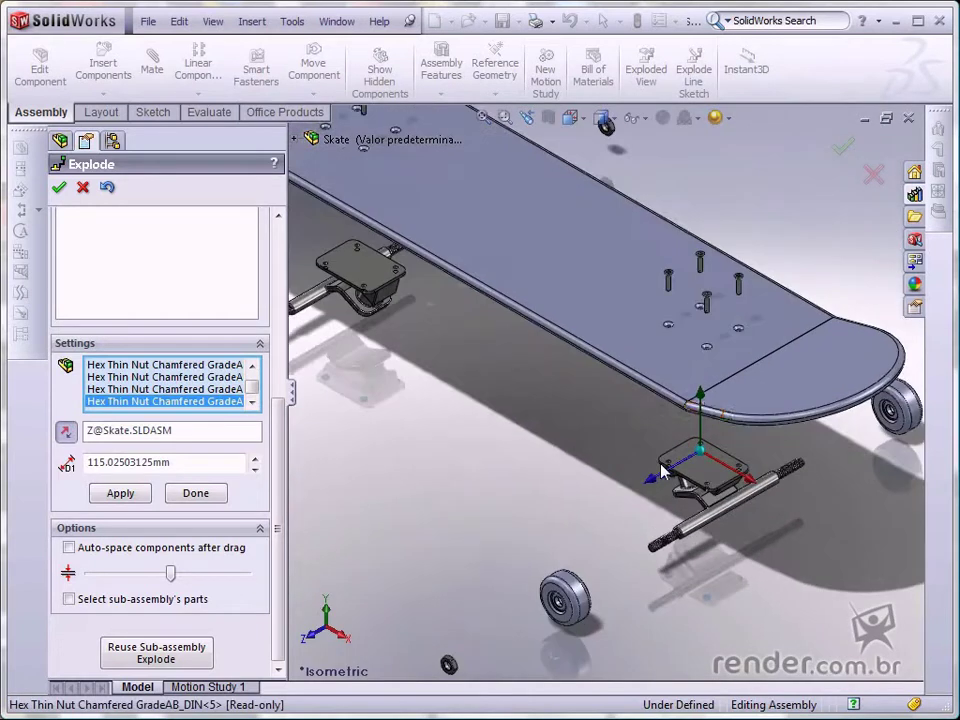
{"action": "left_click", "coordinate": [701, 400]}
{"action": "left_click_drag", "start_coordinate": [701, 400], "coordinate": [698, 486]}
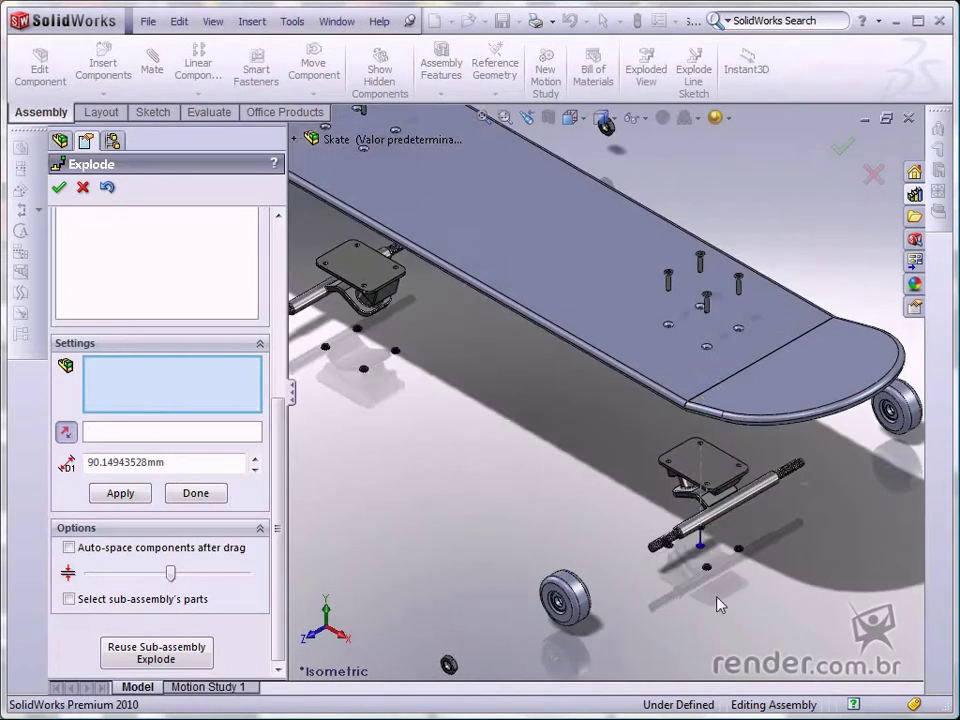
Enable 'Select sub-assembly's parts' and clear the whole-wheel selection.
{"action": "key", "text": "f"}
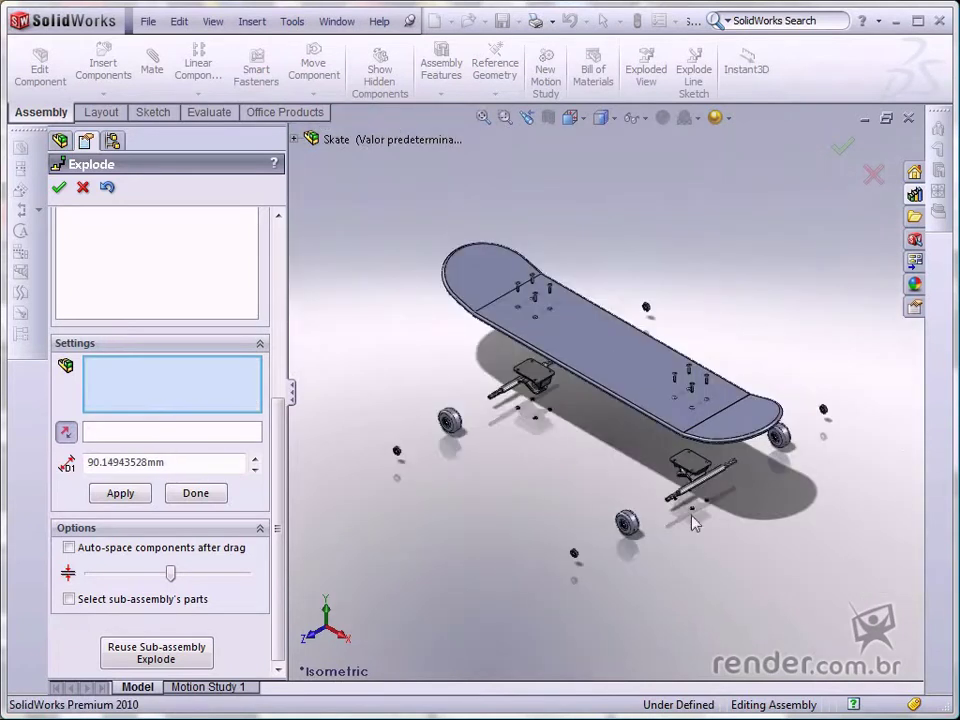
{"action": "scroll", "coordinate": [568, 412], "scroll_direction": "down", "scroll_amount": 2}
{"action": "scroll", "coordinate": [568, 412], "scroll_direction": "down", "scroll_amount": 2}
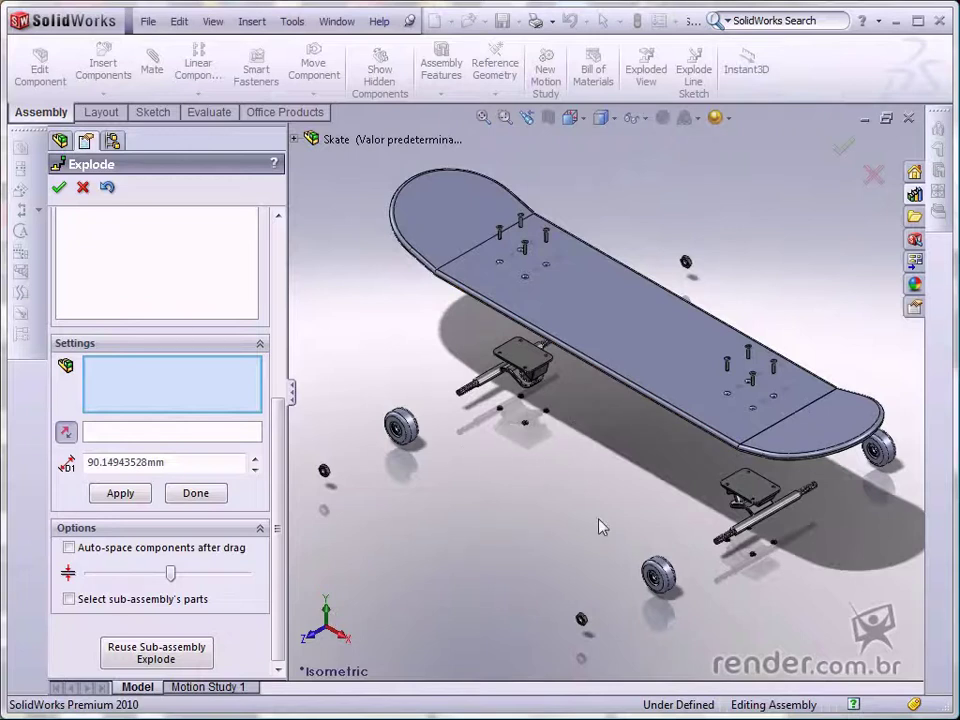
{"action": "scroll", "coordinate": [657, 597], "scroll_direction": "down", "scroll_amount": 2}
{"action": "scroll", "coordinate": [665, 600], "scroll_direction": "down", "scroll_amount": 2}
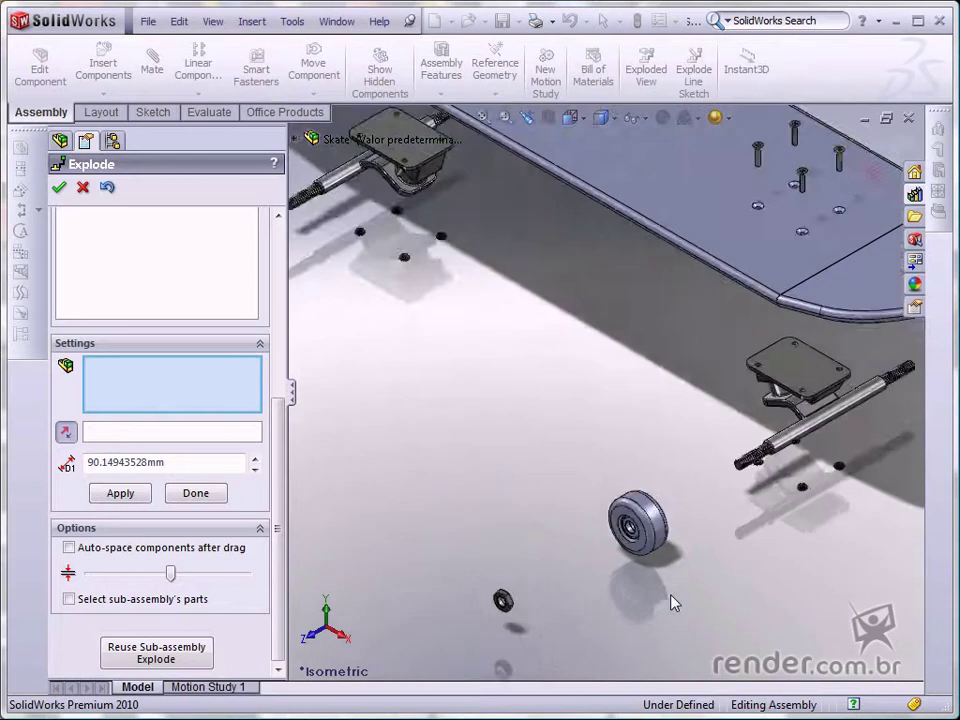
{"action": "scroll", "coordinate": [672, 603], "scroll_direction": "down", "scroll_amount": 2}
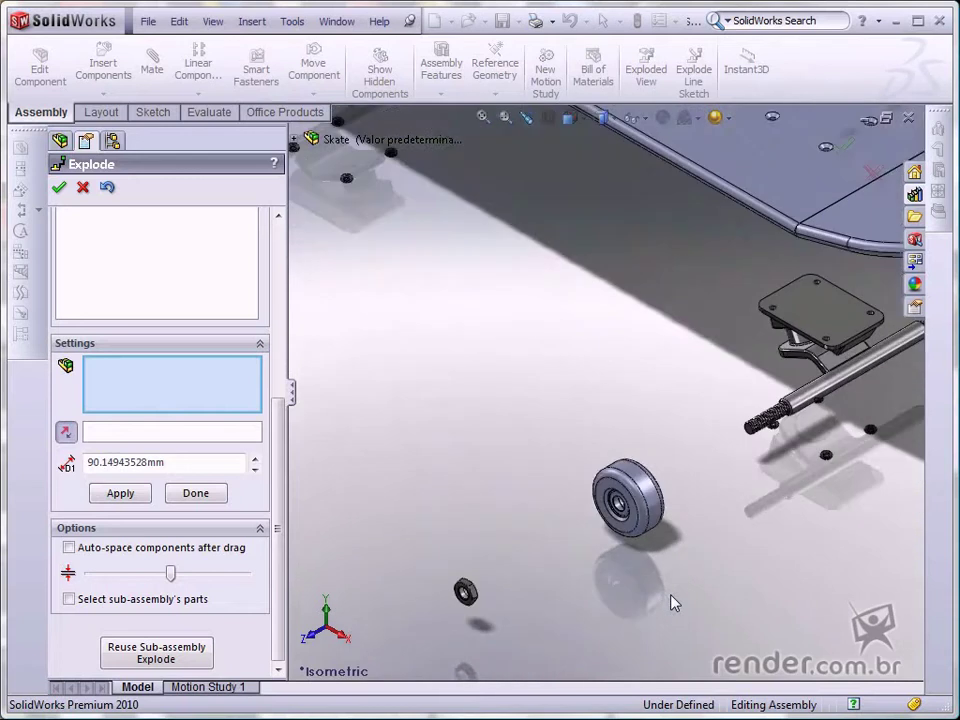
{"action": "left_click", "coordinate": [622, 515]}
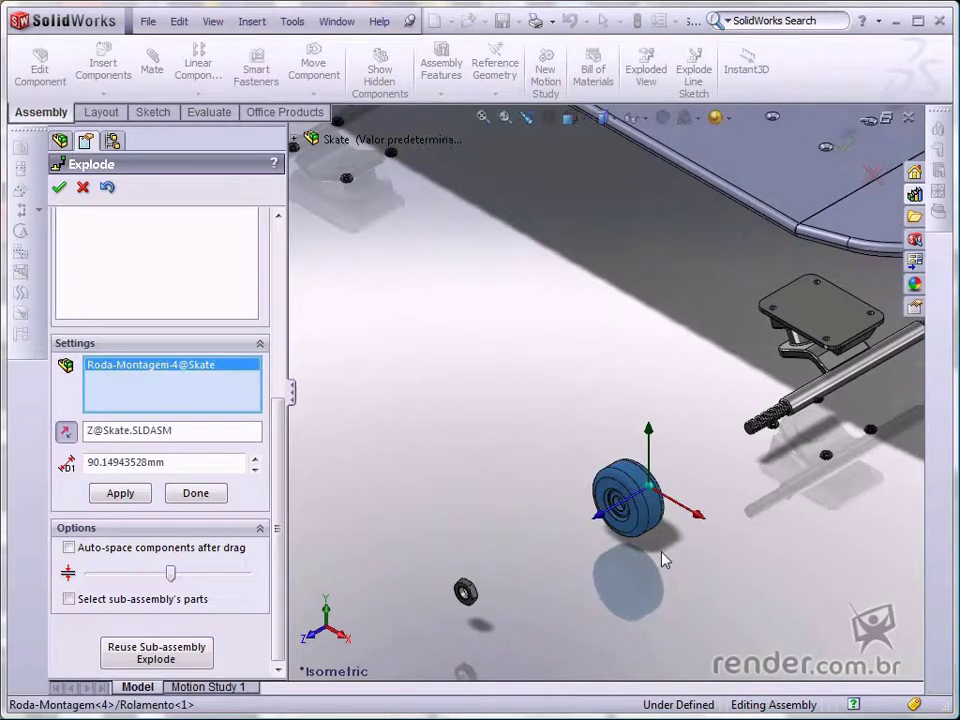
{"action": "left_click", "coordinate": [69, 599]}
{"action": "key", "text": "Delete"}
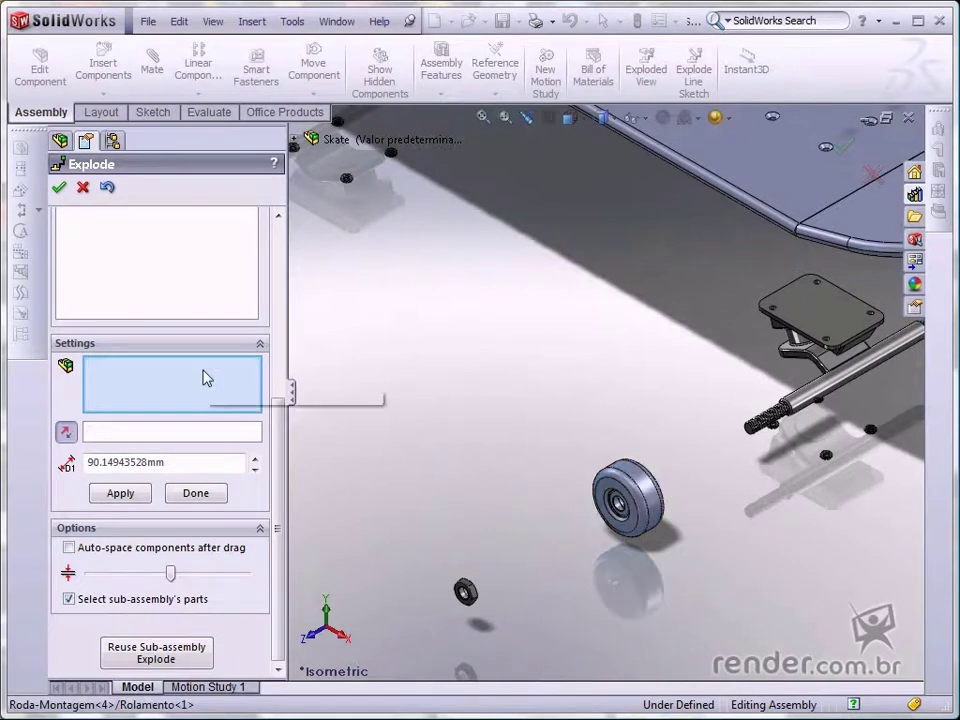
Select the bearings of two wheels and slide them about 63.6 mm out along the axle.
{"action": "left_click", "coordinate": [619, 508]}
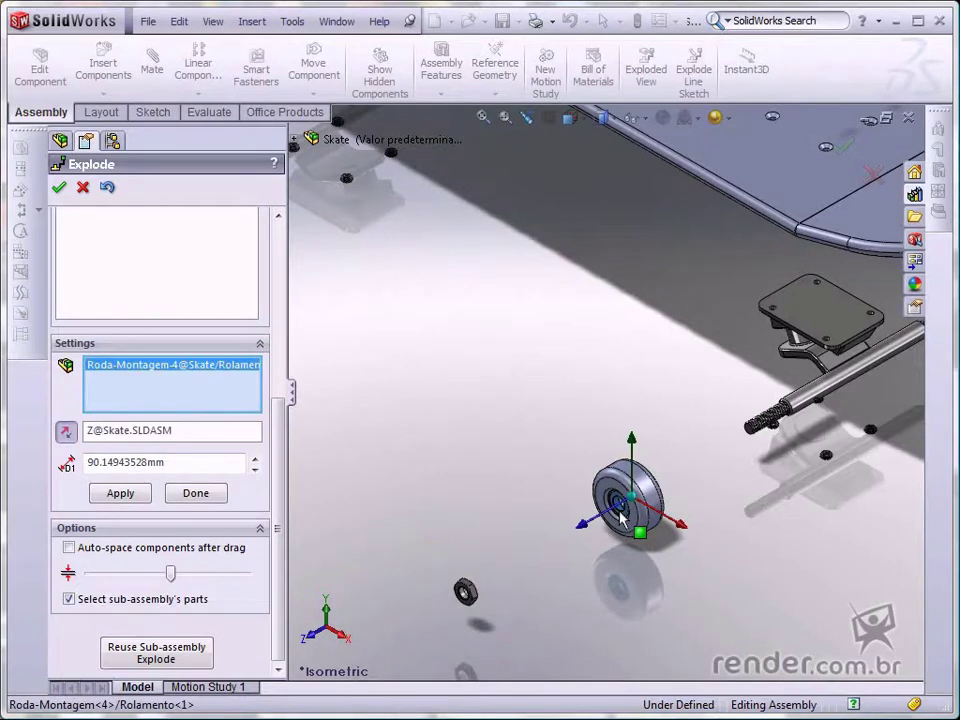
{"action": "scroll", "coordinate": [604, 549], "scroll_direction": "up", "scroll_amount": 5}
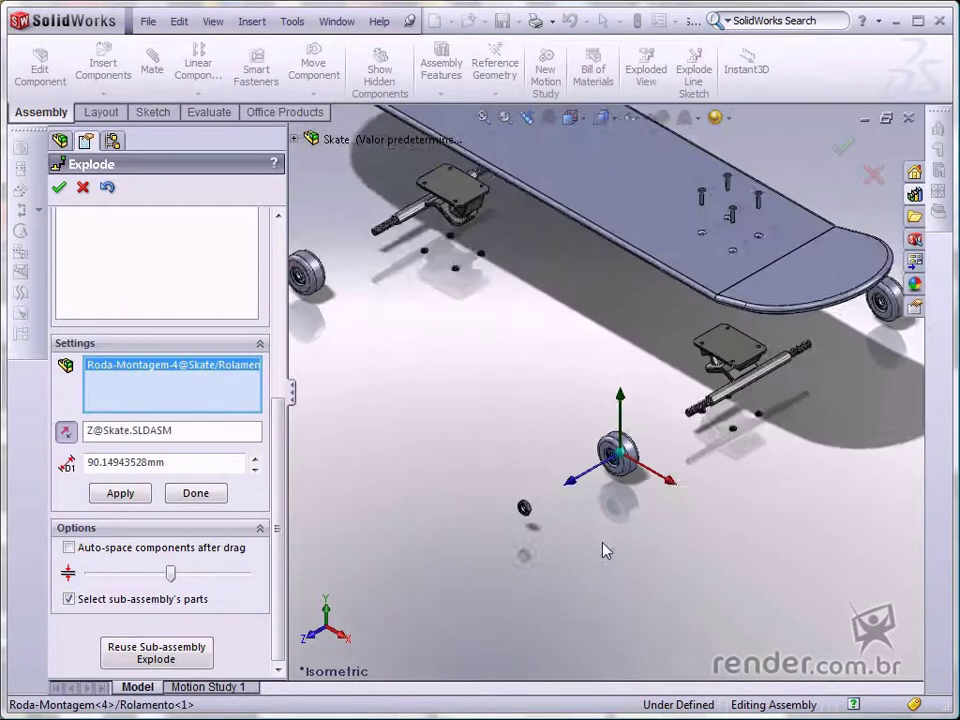
{"action": "scroll", "coordinate": [388, 322], "scroll_direction": "down", "scroll_amount": 5}
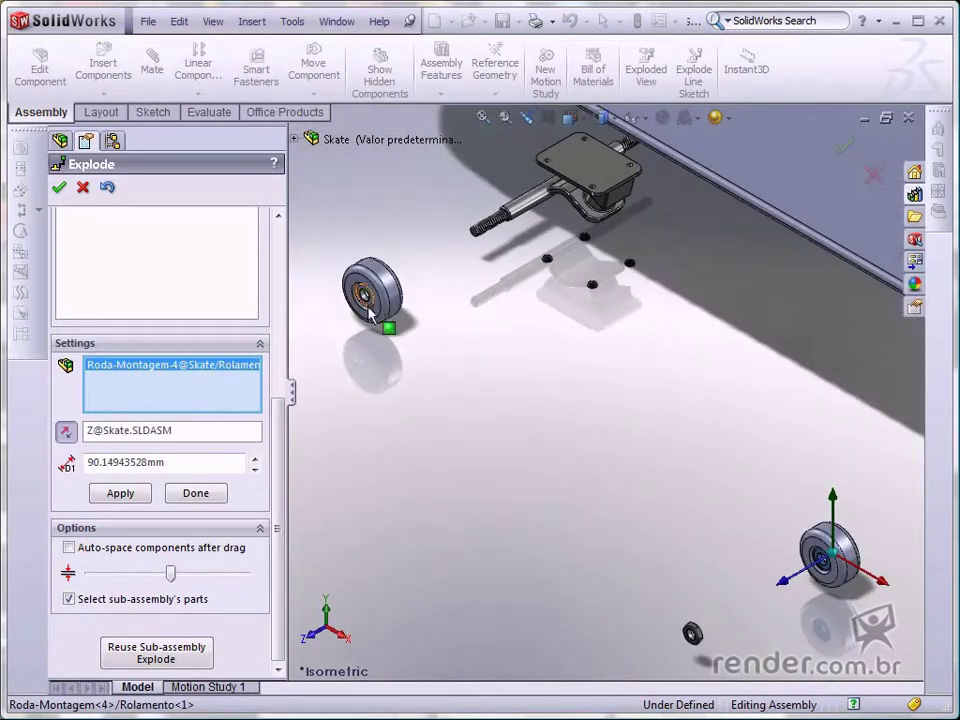
{"action": "left_click", "coordinate": [388, 322]}
{"action": "scroll", "coordinate": [455, 443], "scroll_direction": "up", "scroll_amount": 2}
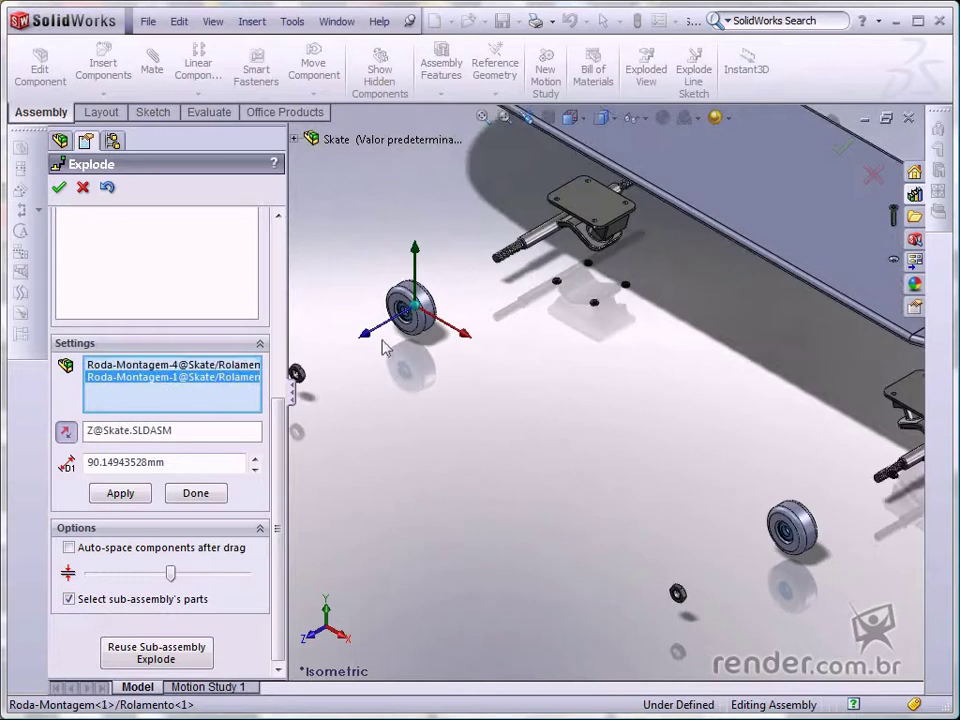
{"action": "mouse_move", "coordinate": [366, 336]}
{"action": "left_mouse_down"}
{"action": "mouse_move", "coordinate": [354, 362]}
{"action": "mouse_move", "coordinate": [316, 390]}
{"action": "mouse_move", "coordinate": [340, 386]}
{"action": "left_mouse_up"}
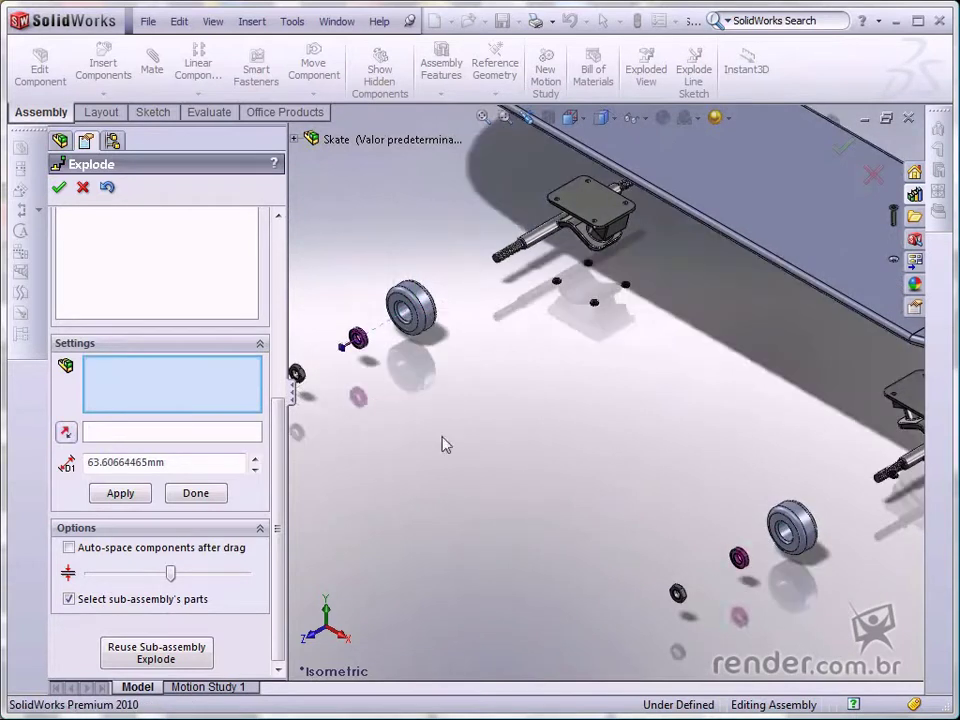
Fit and orbit the skateboard, then select the third wheel's bearing.
{"action": "key", "text": "f"}
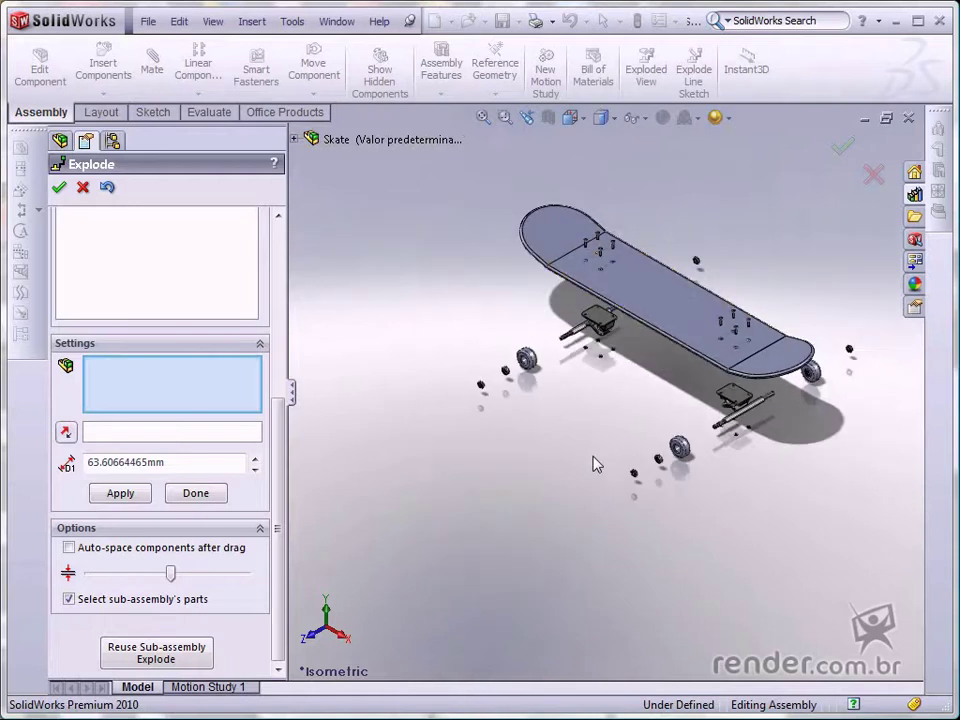
{"action": "scroll", "coordinate": [808, 345], "scroll_direction": "down", "scroll_amount": 2}
{"action": "scroll", "coordinate": [805, 400], "scroll_direction": "down", "scroll_amount": 2}
{"action": "mouse_move", "coordinate": [797, 450]}
{"action": "middle_mouse_down"}
{"action": "mouse_move", "coordinate": [765, 399]}
{"action": "mouse_move", "coordinate": [656, 405]}
{"action": "mouse_move", "coordinate": [667, 468]}
{"action": "mouse_move", "coordinate": [760, 400]}
{"action": "middle_mouse_up"}
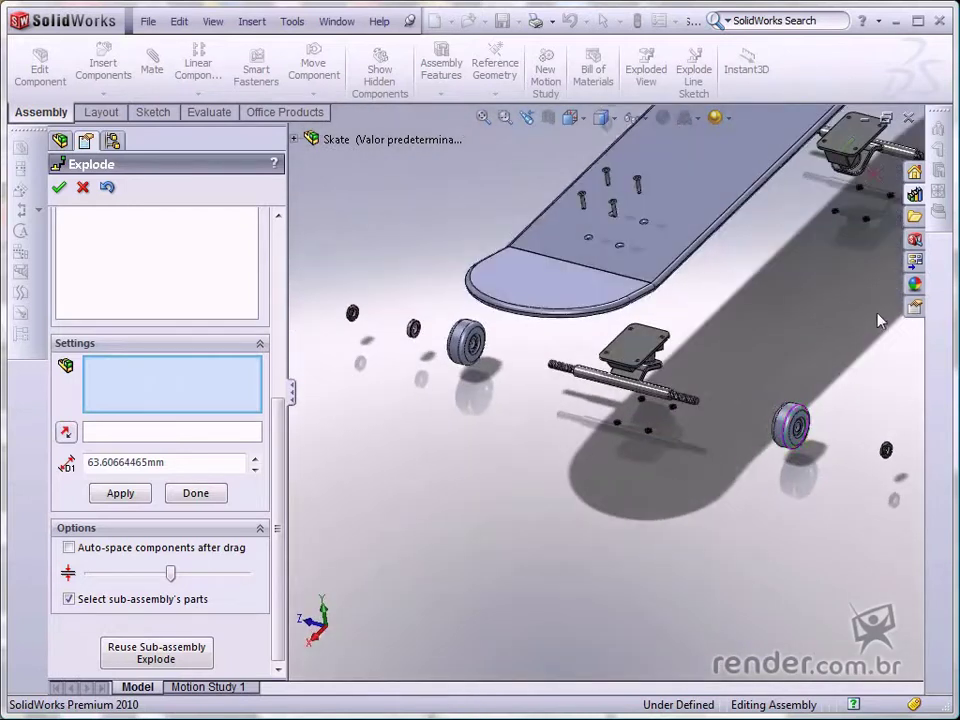
{"action": "scroll", "coordinate": [860, 330], "scroll_direction": "up", "scroll_amount": 3}
{"action": "scroll", "coordinate": [878, 320], "scroll_direction": "down", "scroll_amount": 3}
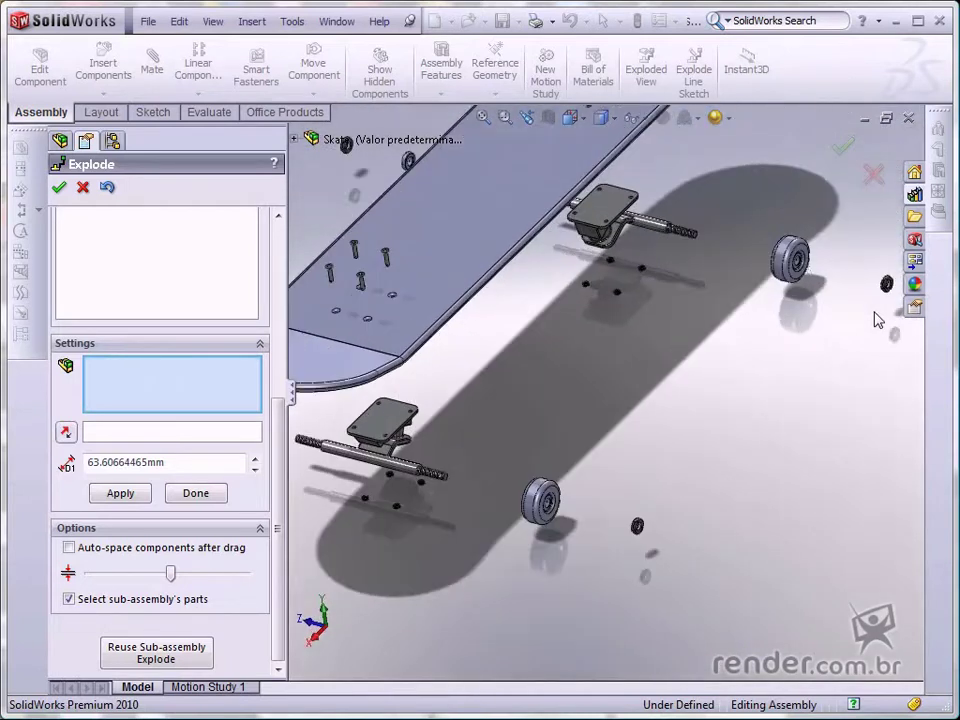
{"action": "left_click", "coordinate": [814, 279]}
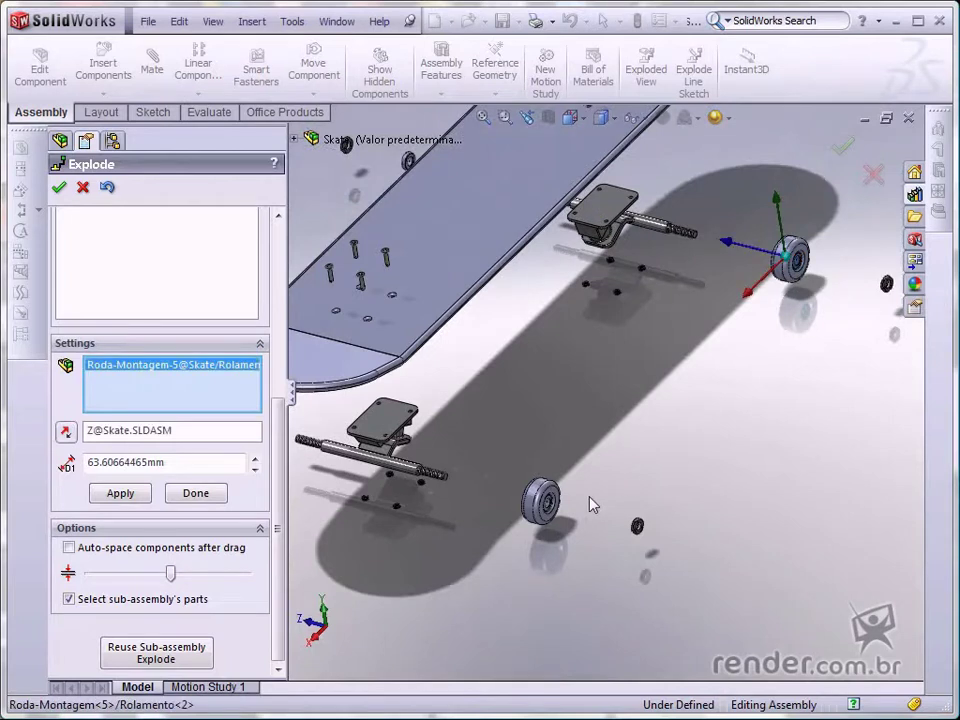
Add the fourth wheel's bearing, slide both out along the axle, and finish the exploded view.
{"action": "scroll", "coordinate": [590, 505], "scroll_direction": "down", "scroll_amount": 2}
{"action": "left_click", "coordinate": [535, 500]}
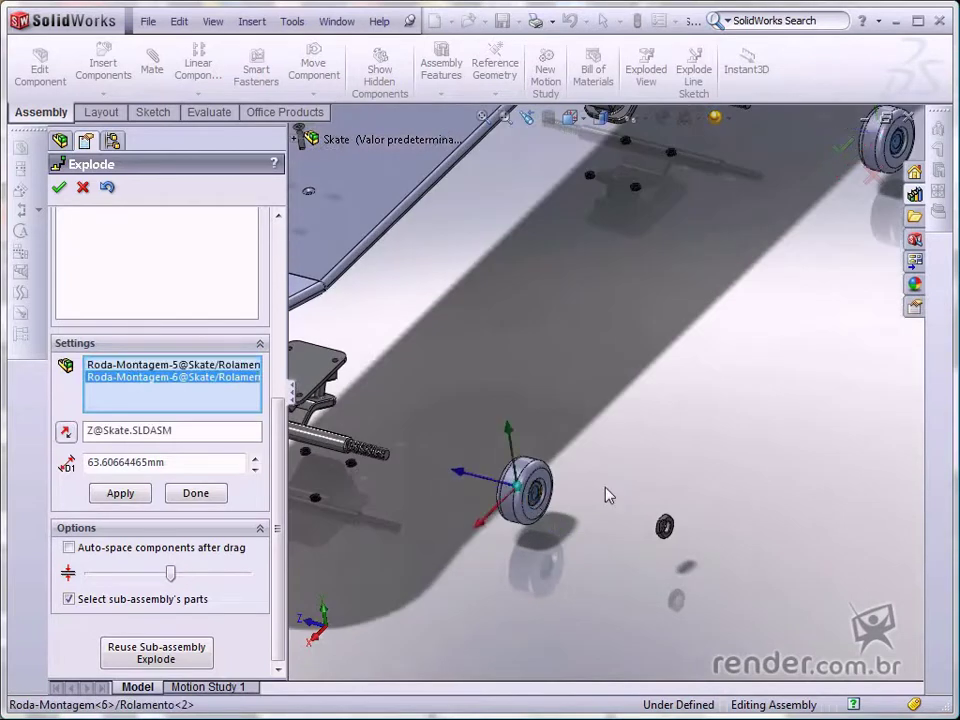
{"action": "scroll", "coordinate": [606, 495], "scroll_direction": "up", "scroll_amount": 3}
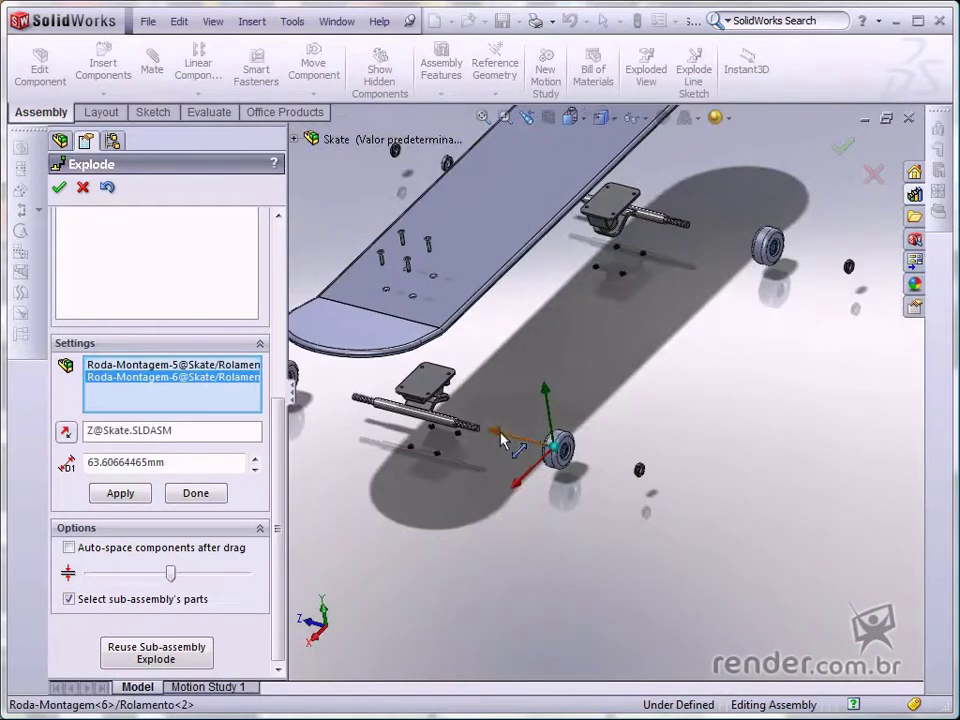
{"action": "left_click_drag", "start_coordinate": [503, 439], "coordinate": [542, 458]}
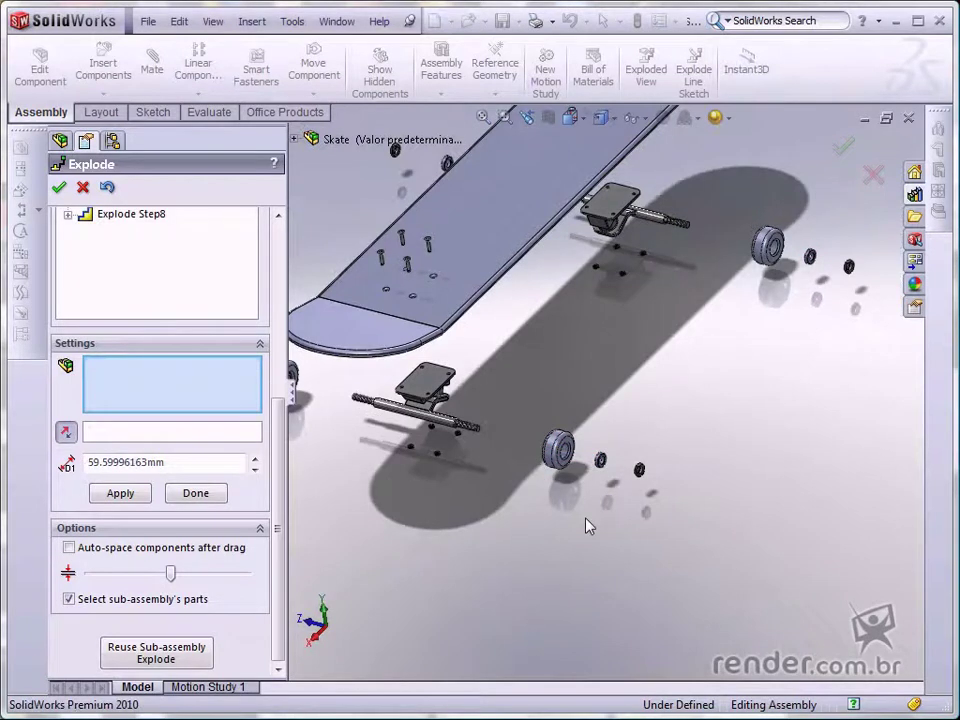
{"action": "key", "text": "ctrl+7"}
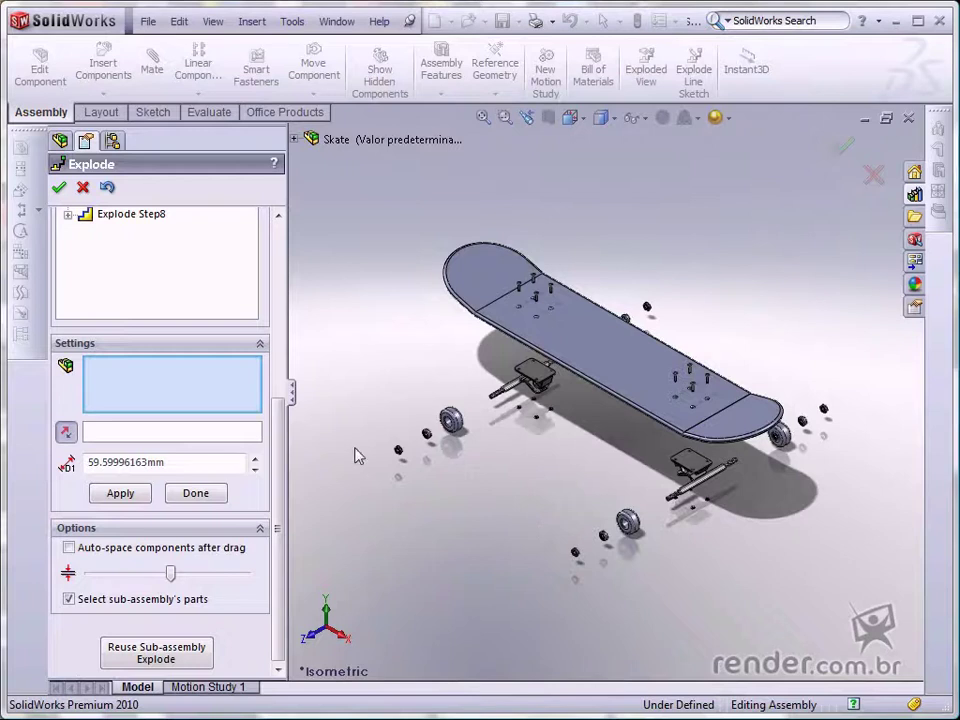
{"action": "left_click", "coordinate": [843, 146]}
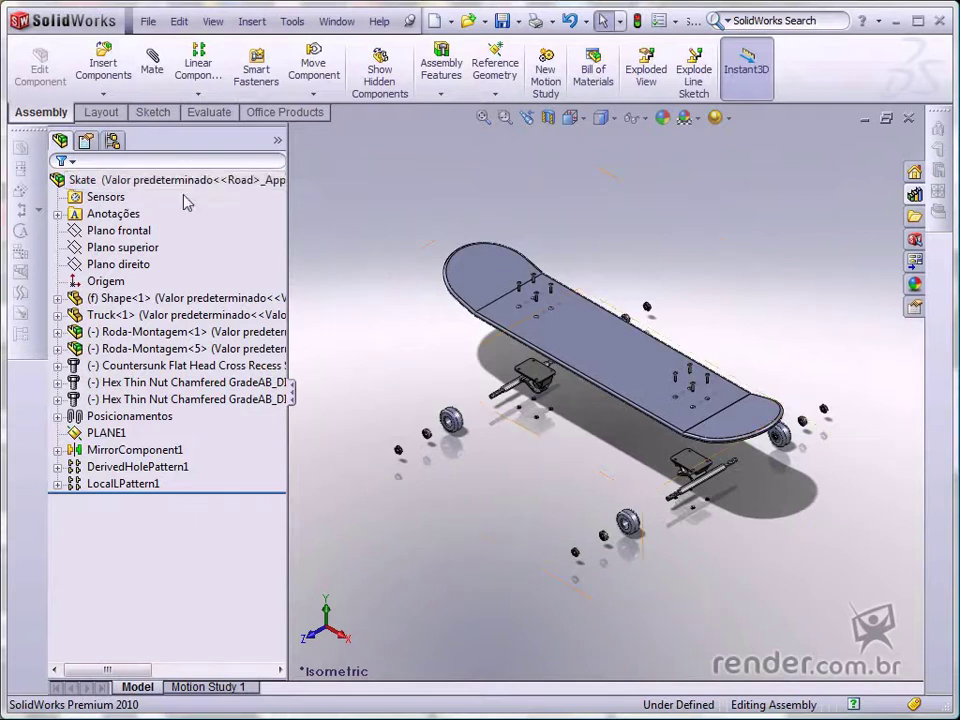
Collapse the Skate assembly back together, then explode it again from its context menu.
{"action": "right_click", "coordinate": [147, 191]}
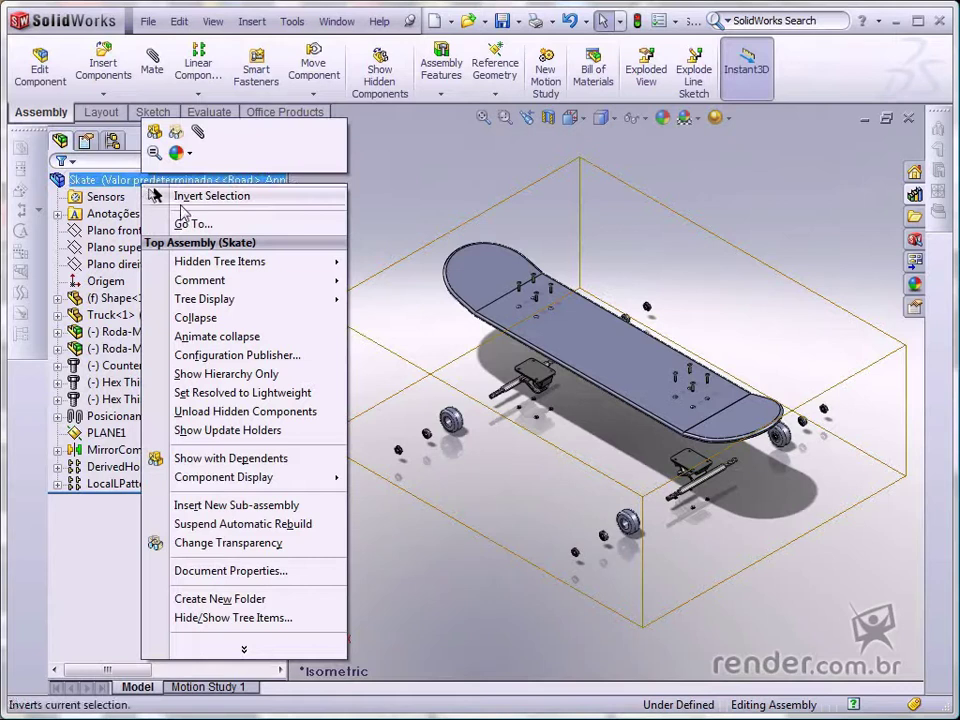
{"action": "left_click", "coordinate": [195, 319]}
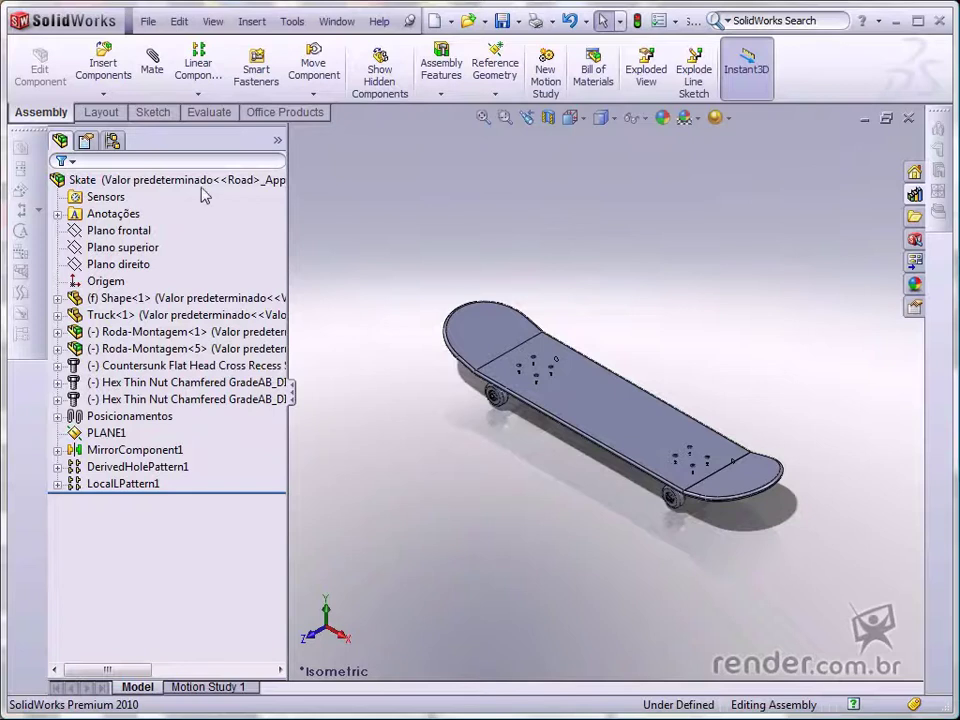
{"action": "right_click", "coordinate": [198, 190]}
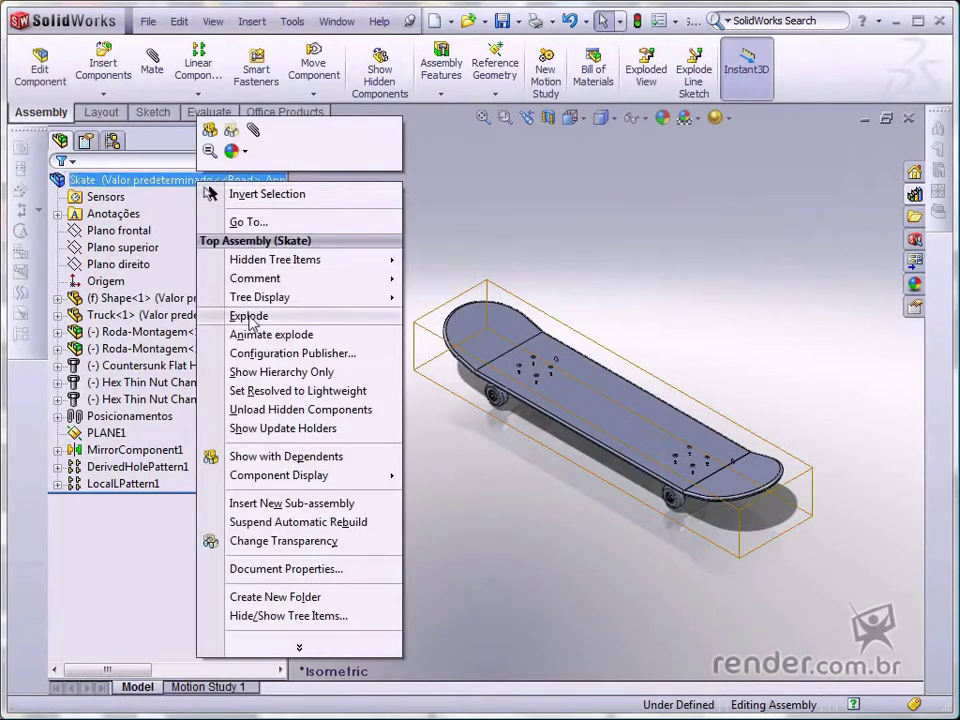
{"action": "left_click", "coordinate": [249, 315]}
{"action": "left_click", "coordinate": [366, 494]}
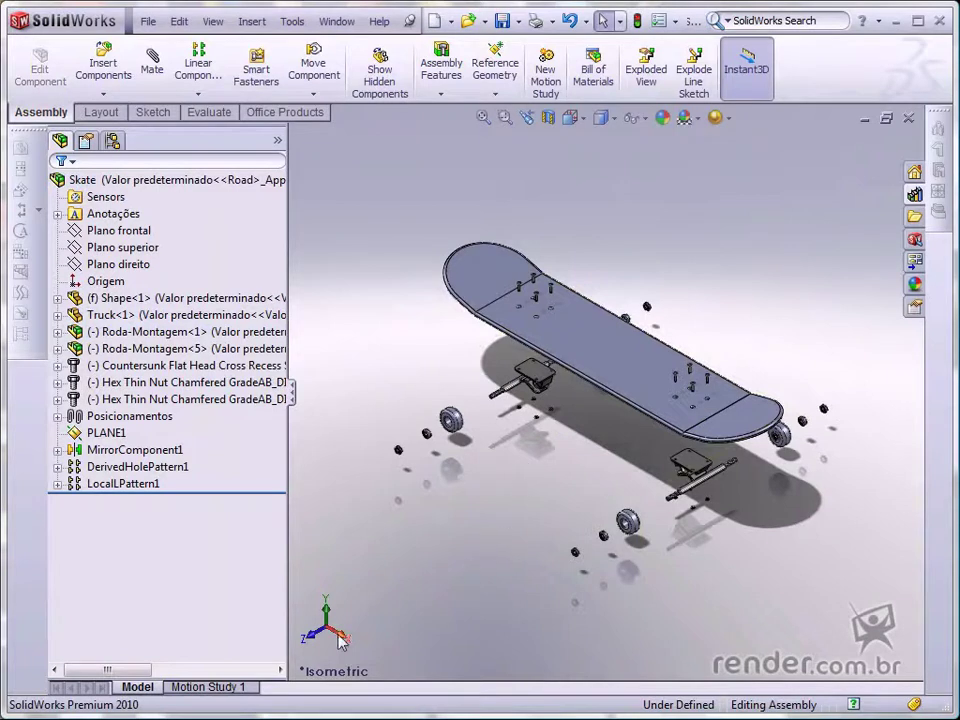
In Motion Study 1, use the Animation Wizard to add a 9-second Skate explode starting at 2 seconds.
{"action": "left_click", "coordinate": [212, 687]}
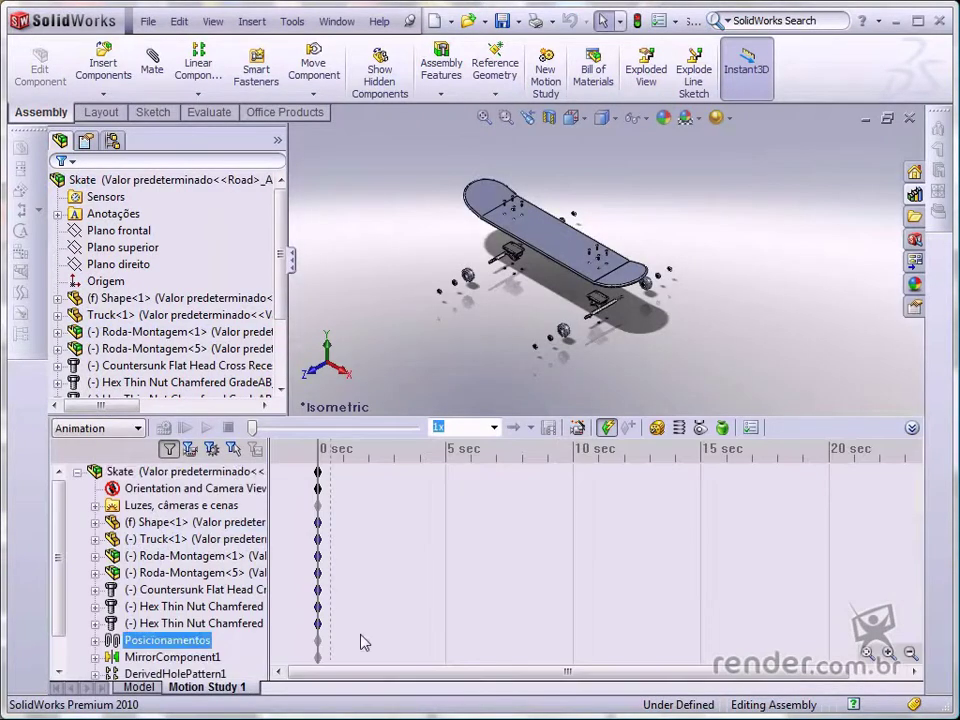
{"action": "left_click", "coordinate": [185, 471]}
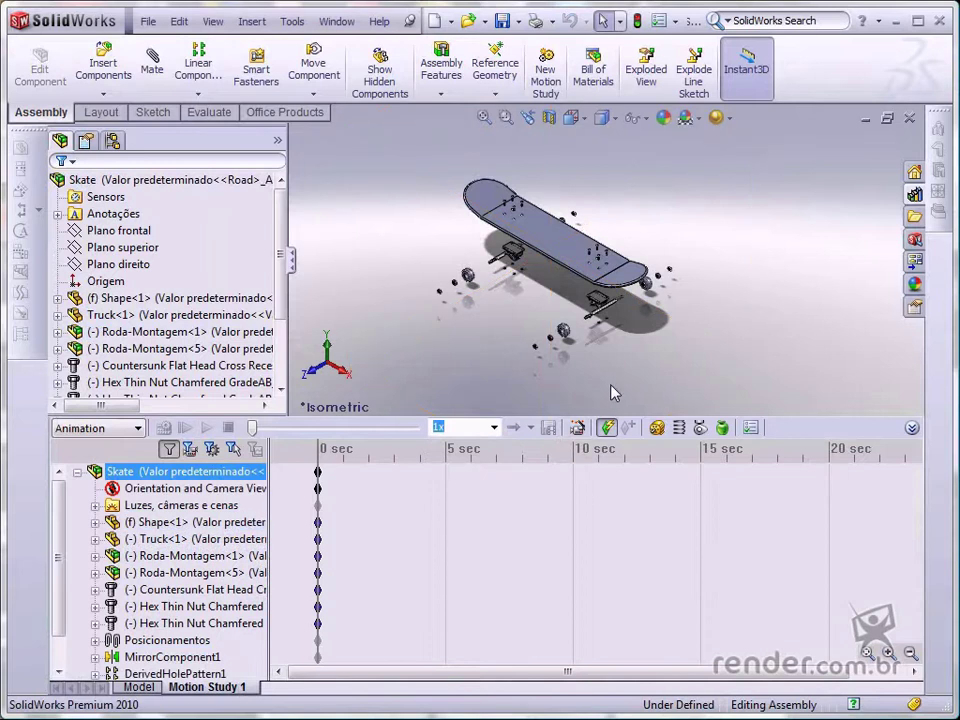
{"action": "left_click", "coordinate": [578, 429]}
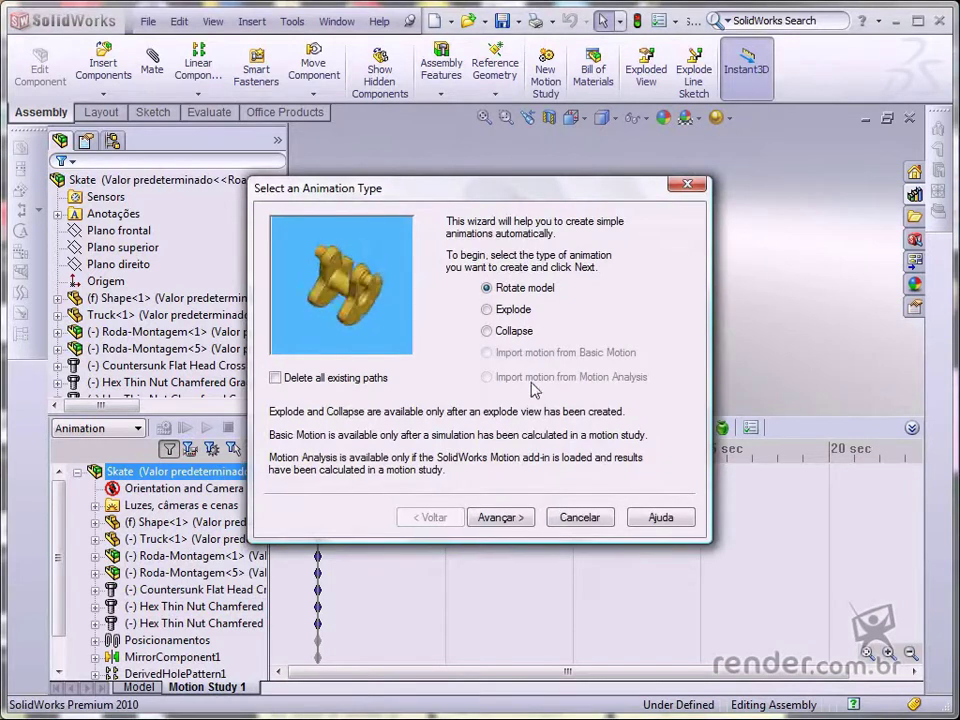
{"action": "left_click", "coordinate": [487, 310]}
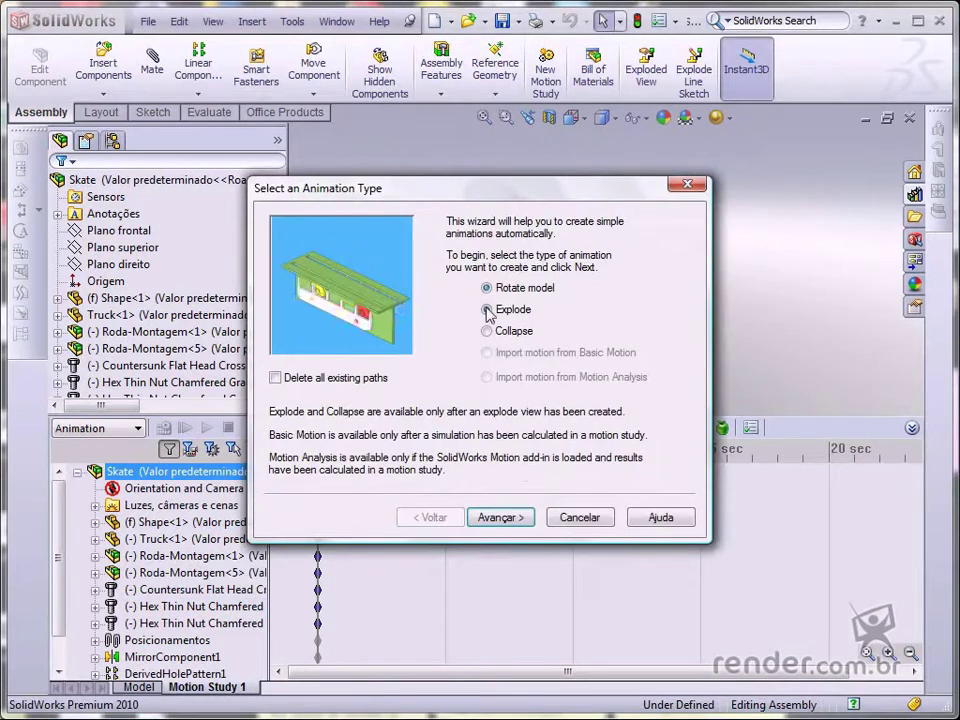
{"action": "left_click", "coordinate": [507, 519]}
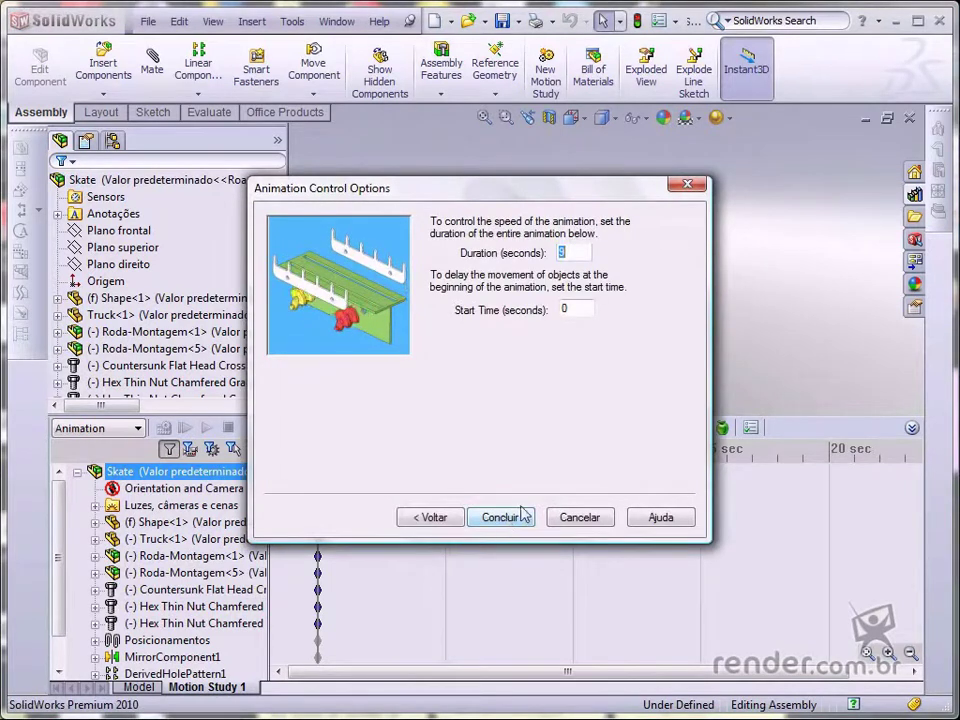
{"action": "type", "text": "9"}
{"action": "key", "text": "Tab"}
{"action": "type", "text": "2"}
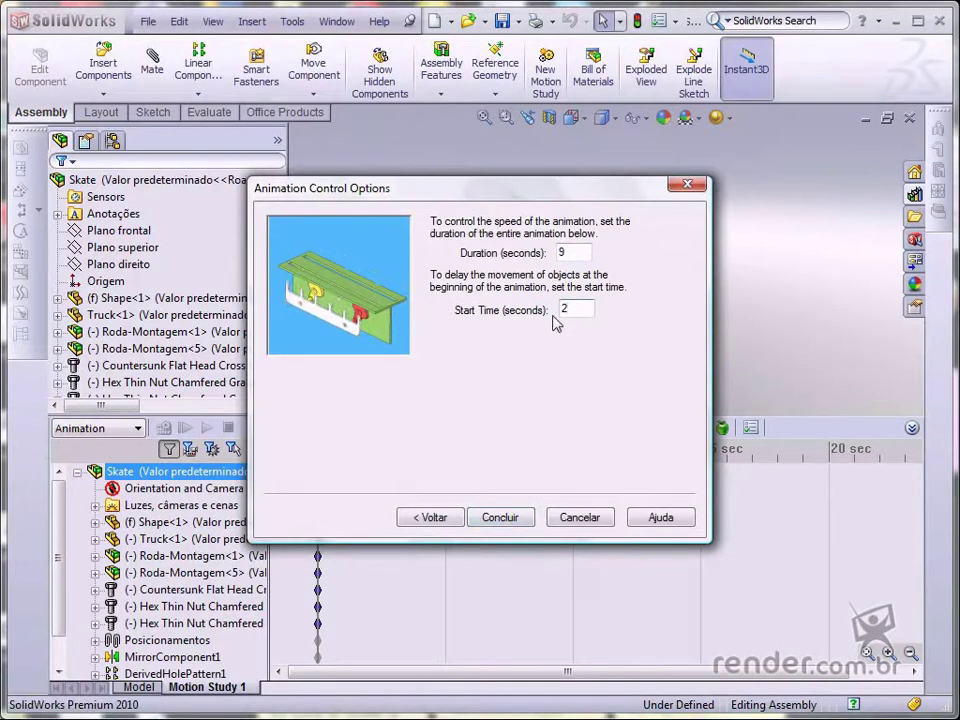
{"action": "left_click", "coordinate": [500, 517]}
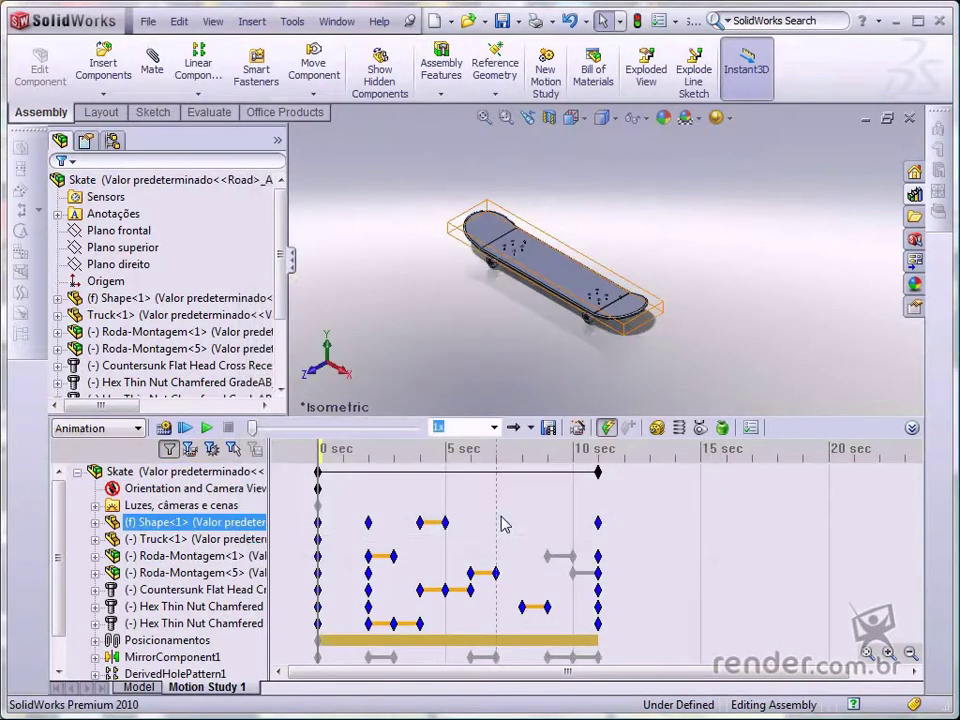
Reselect the whole Skate assembly in the motion study.
{"action": "left_click", "coordinate": [557, 505]}
{"action": "left_click", "coordinate": [508, 472]}
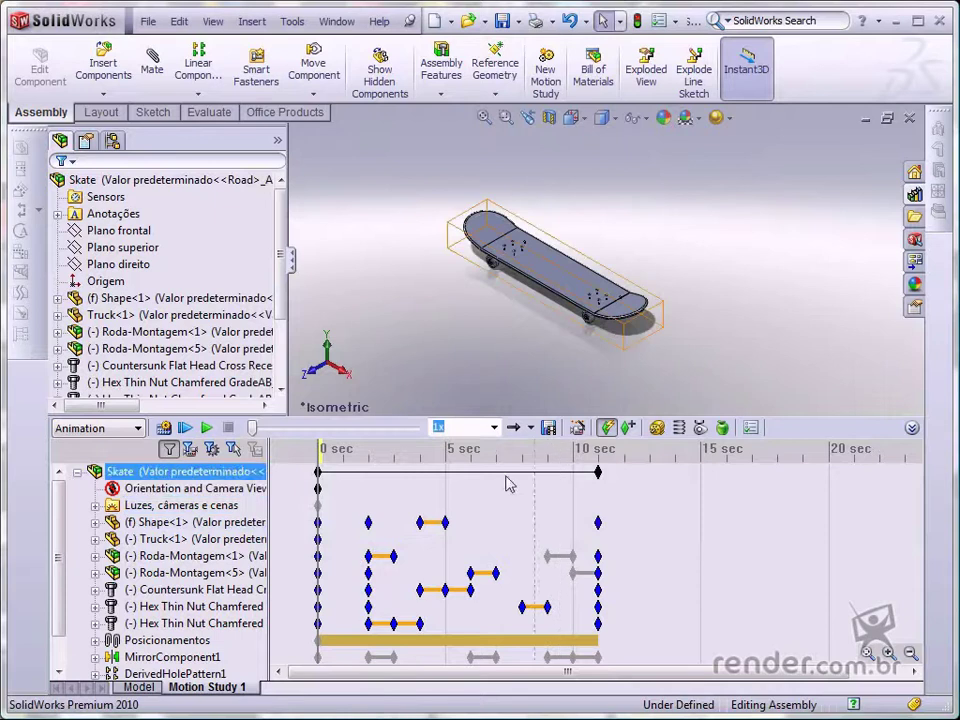
{"action": "left_click", "coordinate": [420, 488]}
{"action": "left_click", "coordinate": [297, 607]}
{"action": "left_click", "coordinate": [300, 657]}
{"action": "left_click", "coordinate": [664, 607]}
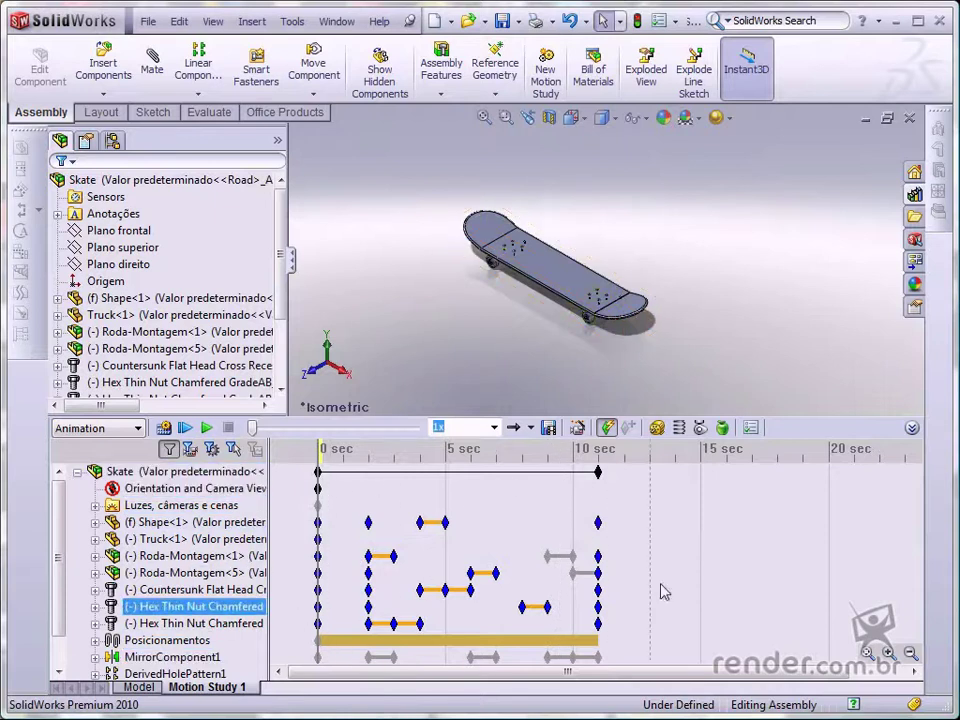
{"action": "left_click", "coordinate": [648, 505]}
{"action": "left_click", "coordinate": [638, 487]}
{"action": "left_click", "coordinate": [612, 471]}
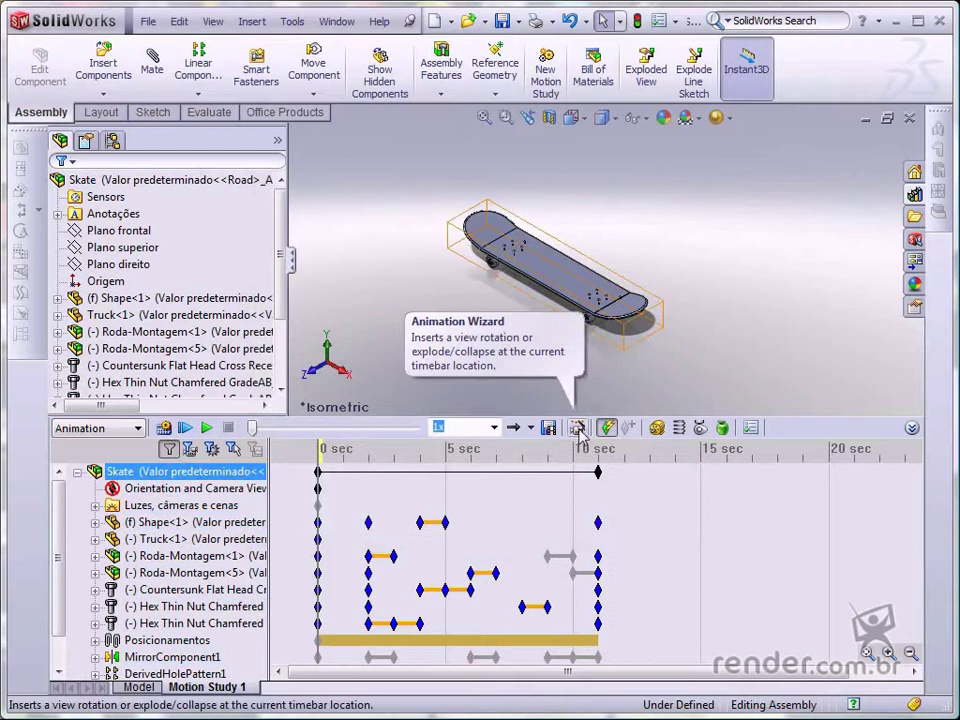
Use the Animation Wizard to add a 9-second collapse starting at 14.5 seconds.
{"action": "left_click", "coordinate": [578, 428]}
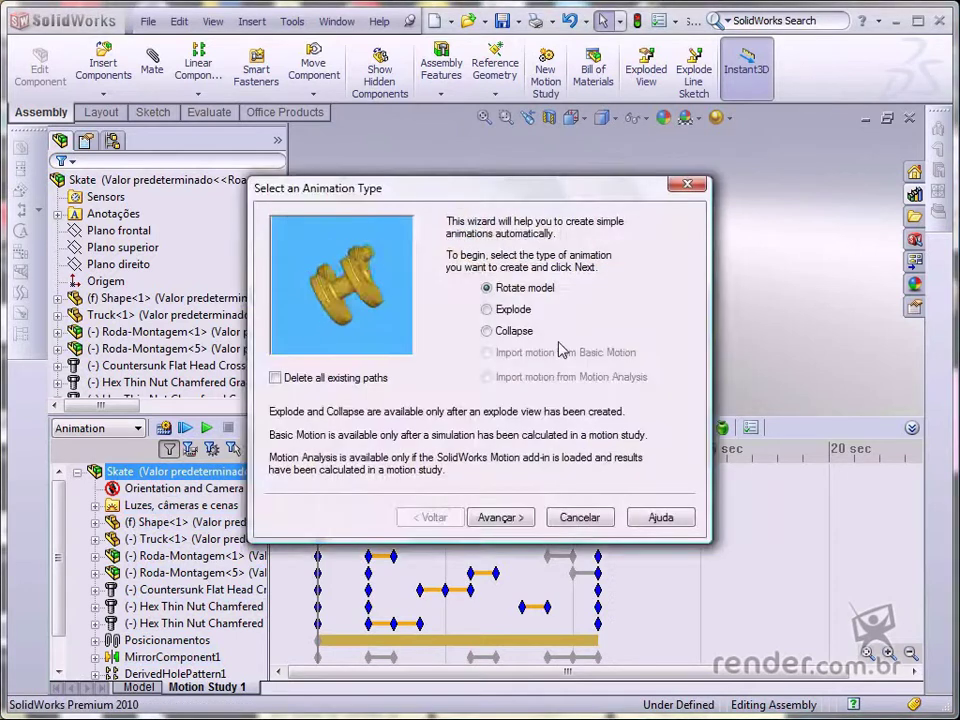
{"action": "left_click", "coordinate": [494, 333]}
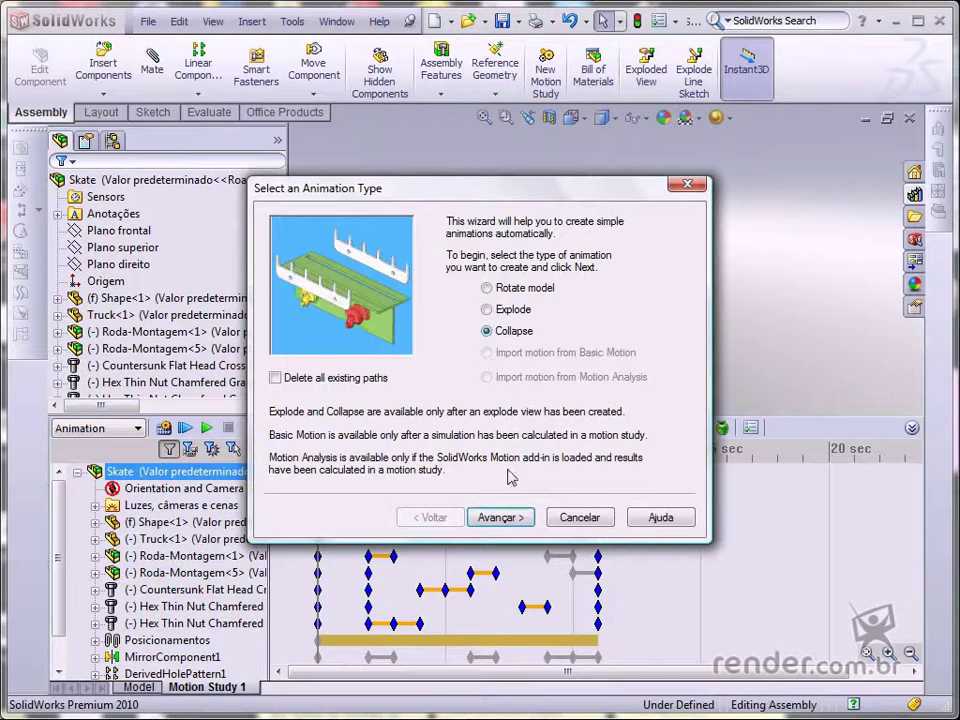
{"action": "left_click", "coordinate": [508, 520]}
{"action": "type", "text": "9"}
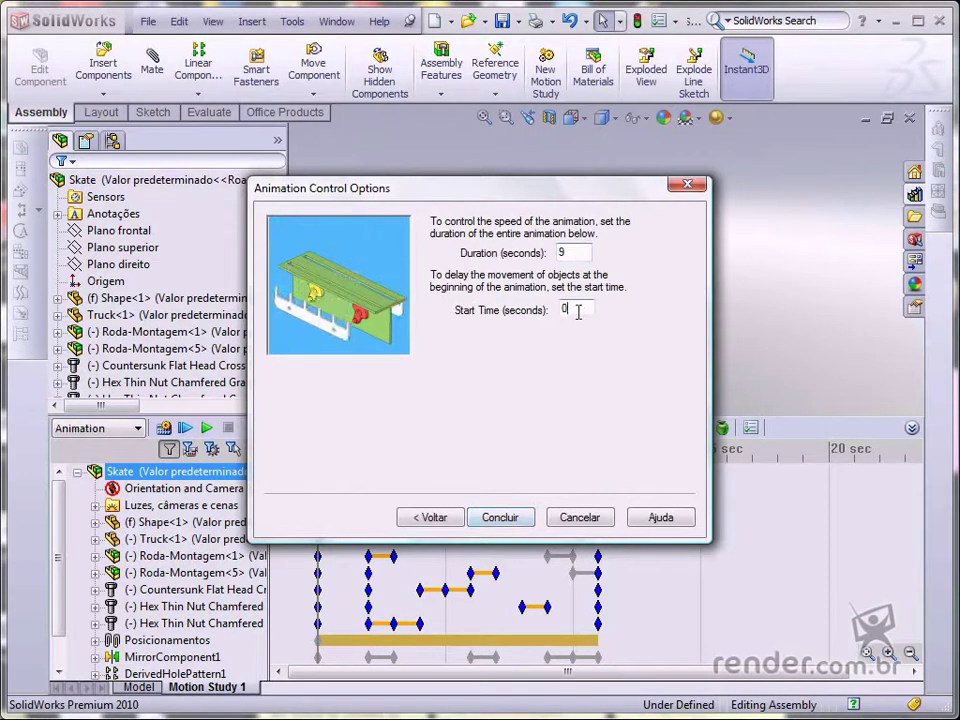
{"action": "key", "text": "Tab"}
{"action": "type", "text": "14"}
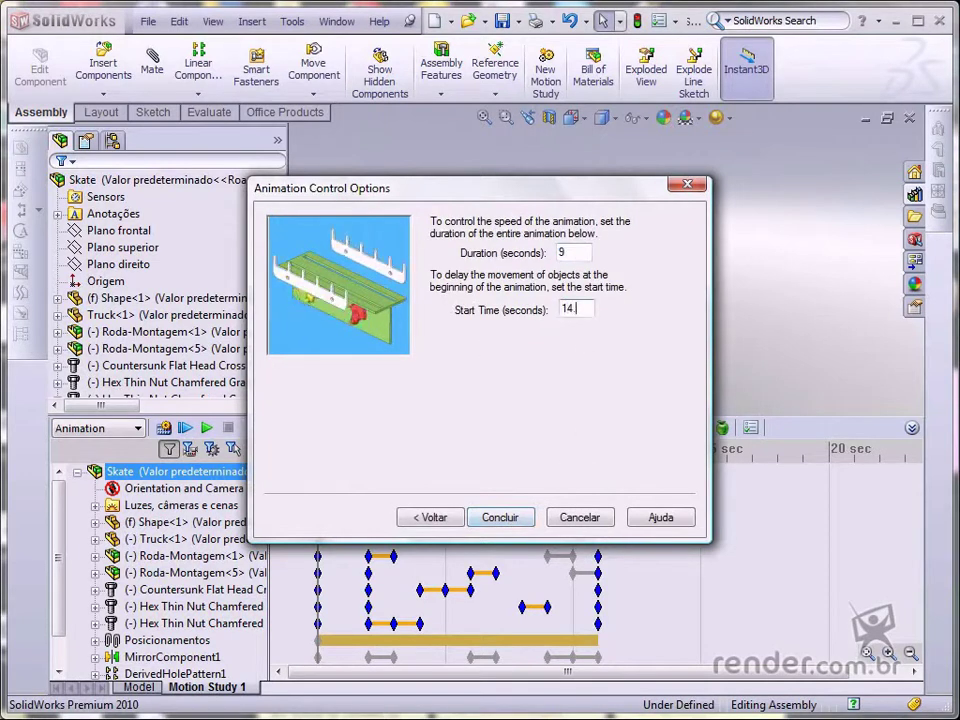
{"action": "type", "text": ".5"}
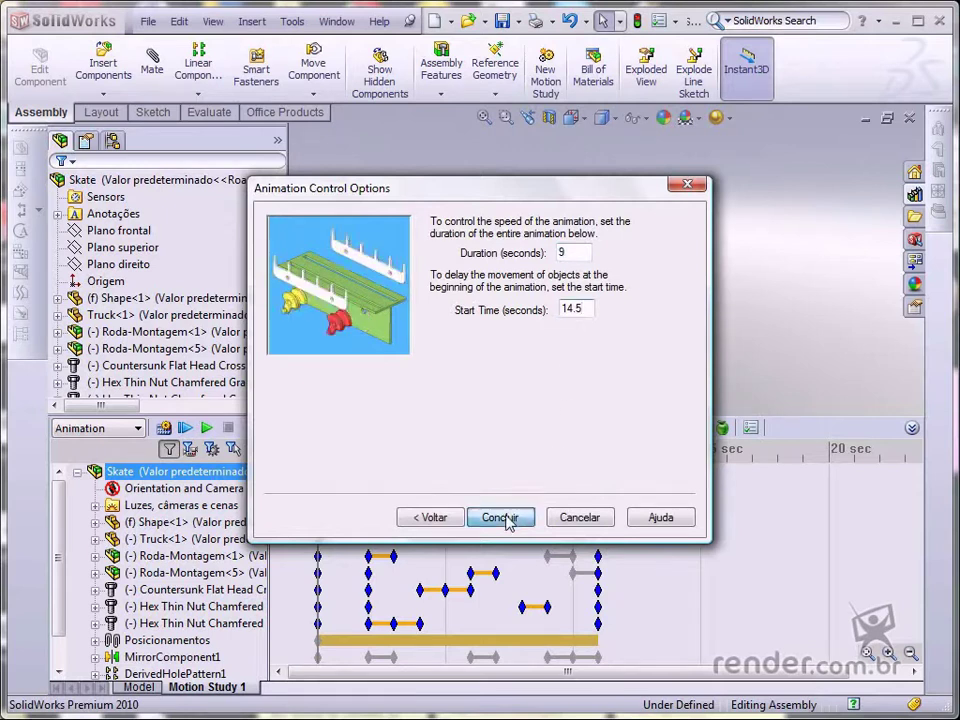
{"action": "left_click", "coordinate": [508, 520]}
Use the Animation Wizard to rotate Skate once clockwise about Y, 10 seconds from 26 seconds.
{"action": "key", "text": "Up"}
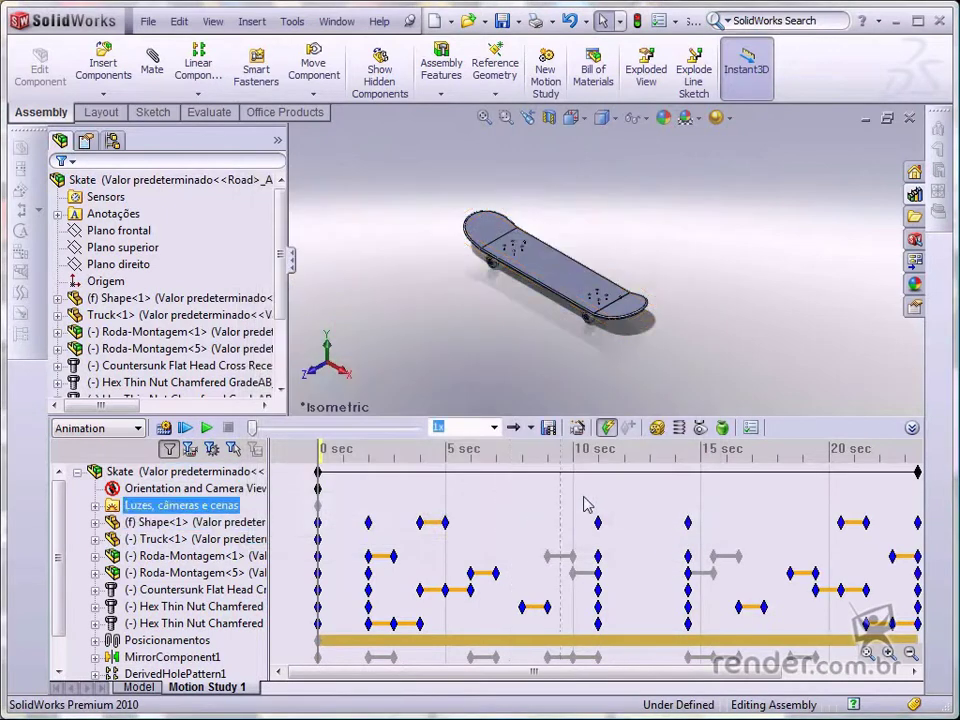
{"action": "key", "text": "Up"}
{"action": "key", "text": "Up"}
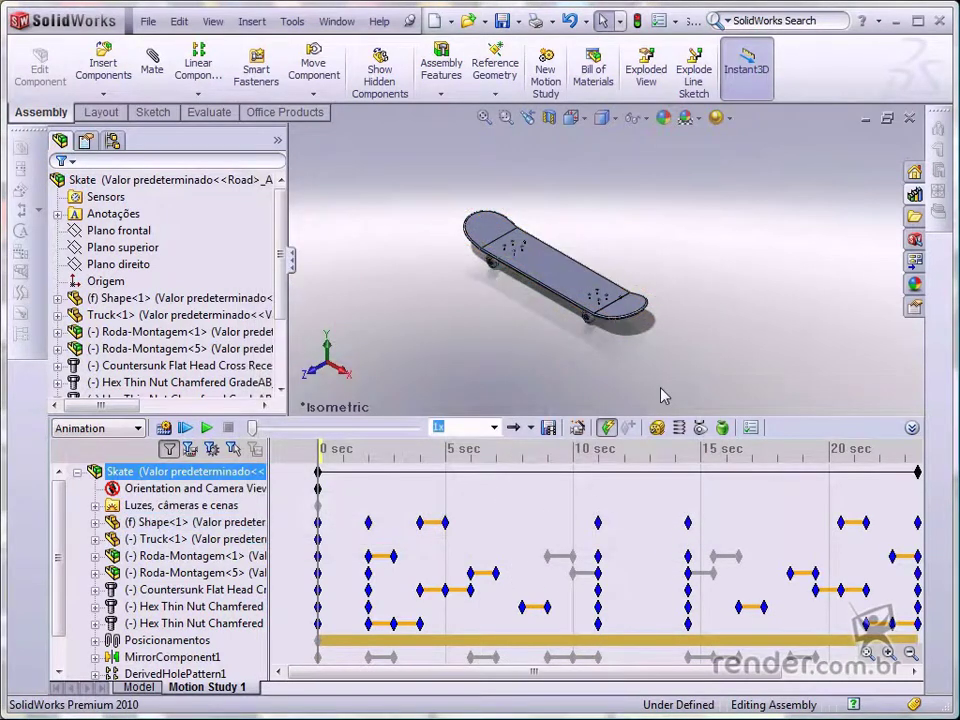
{"action": "left_click", "coordinate": [578, 428]}
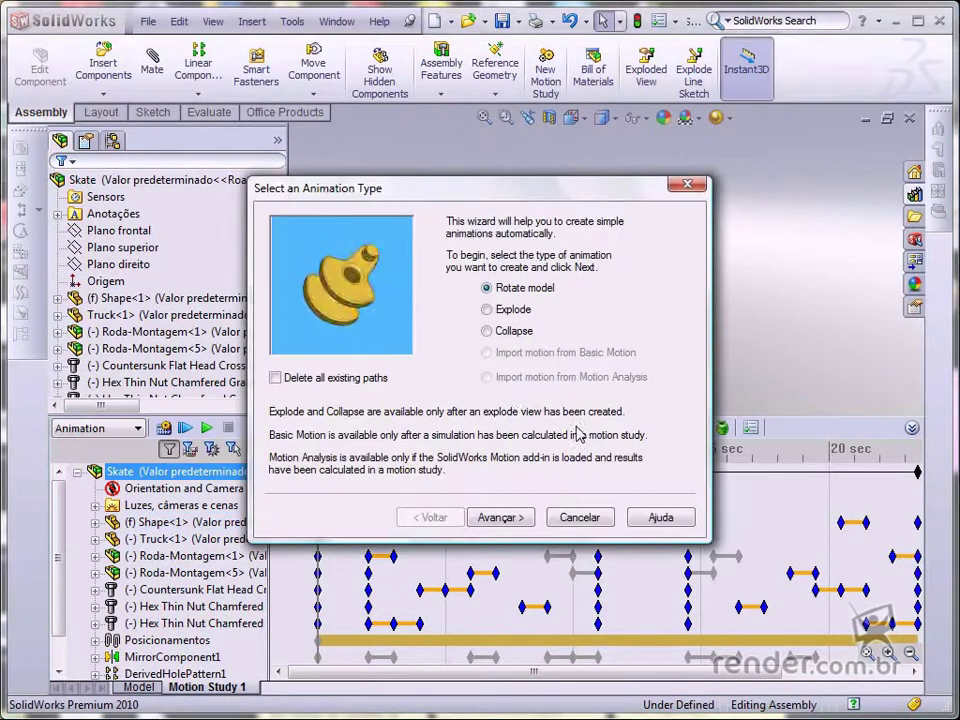
{"action": "left_click", "coordinate": [500, 518]}
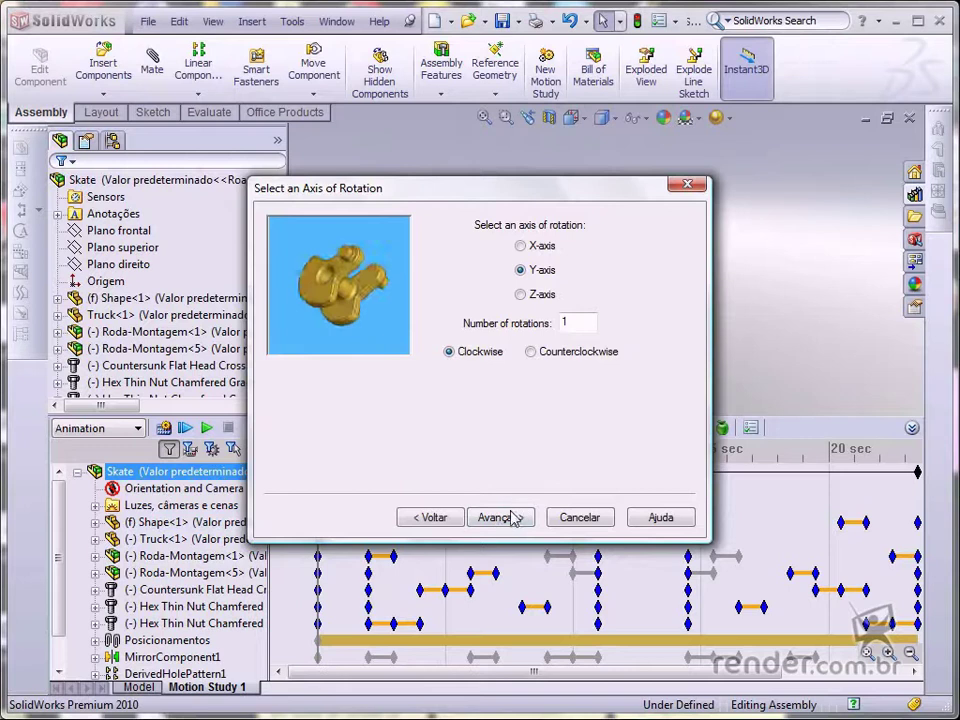
{"action": "left_click", "coordinate": [512, 517]}
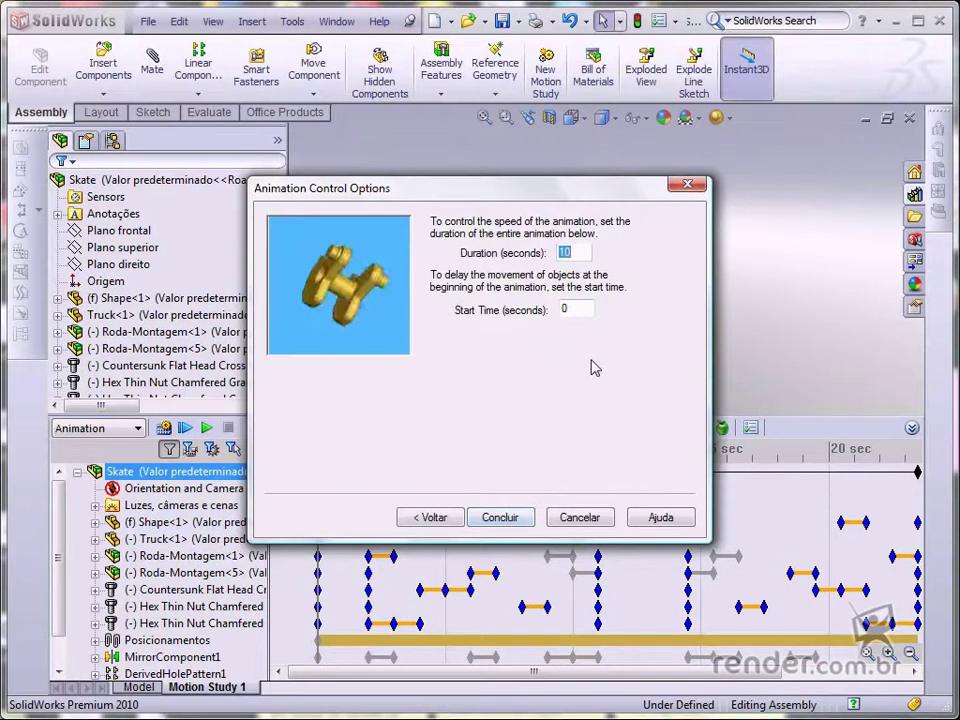
{"action": "double_click", "coordinate": [561, 310]}
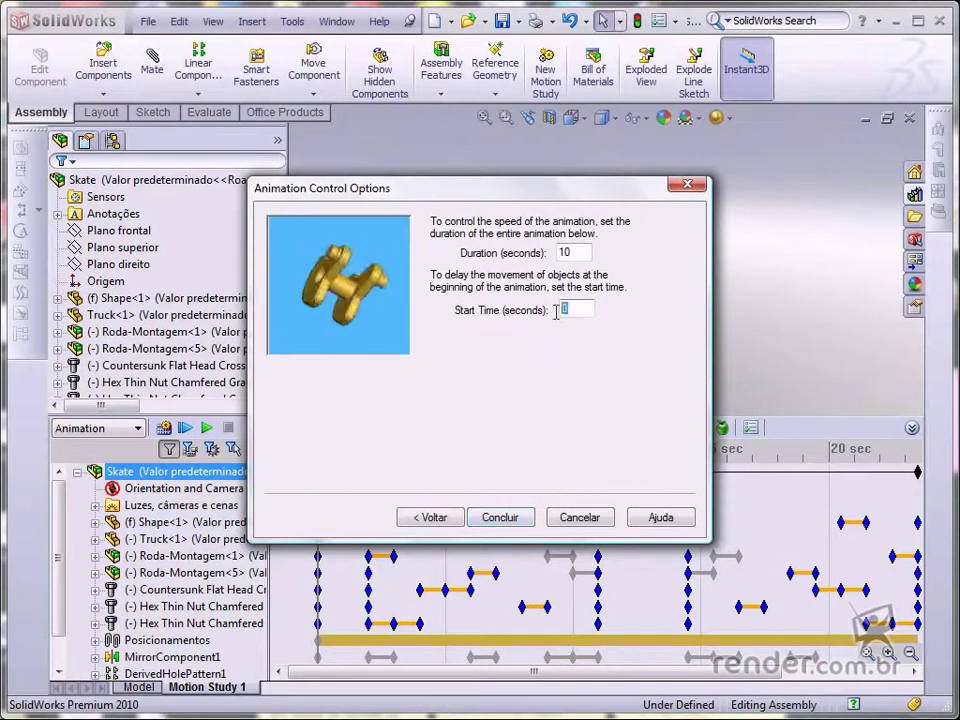
{"action": "type", "text": "26"}
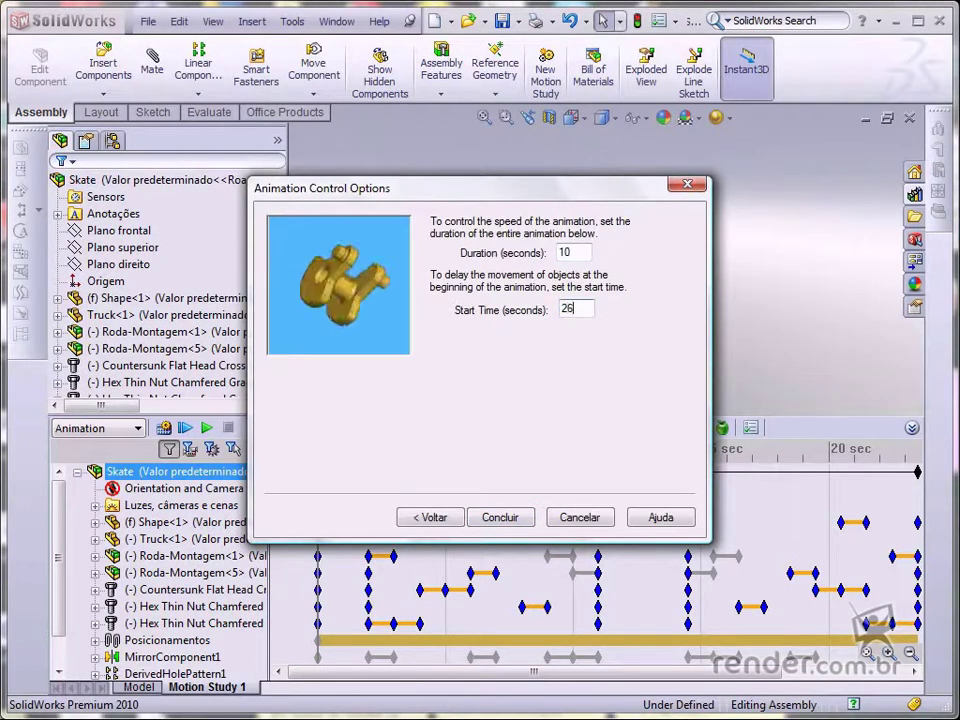
{"action": "left_click", "coordinate": [500, 517]}
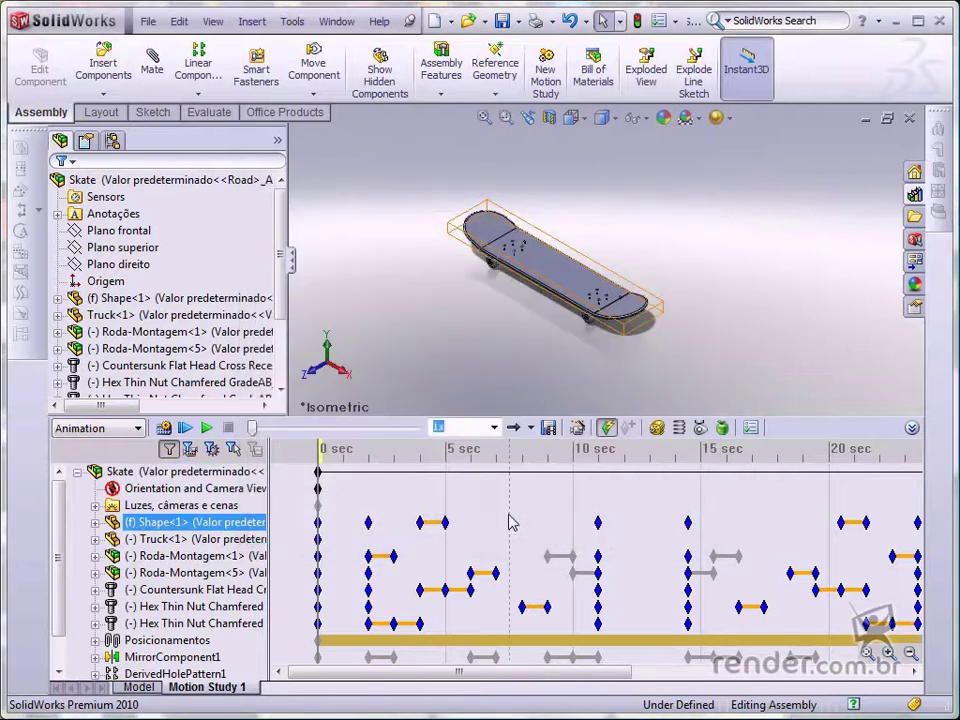
{"action": "left_click", "coordinate": [404, 406]}
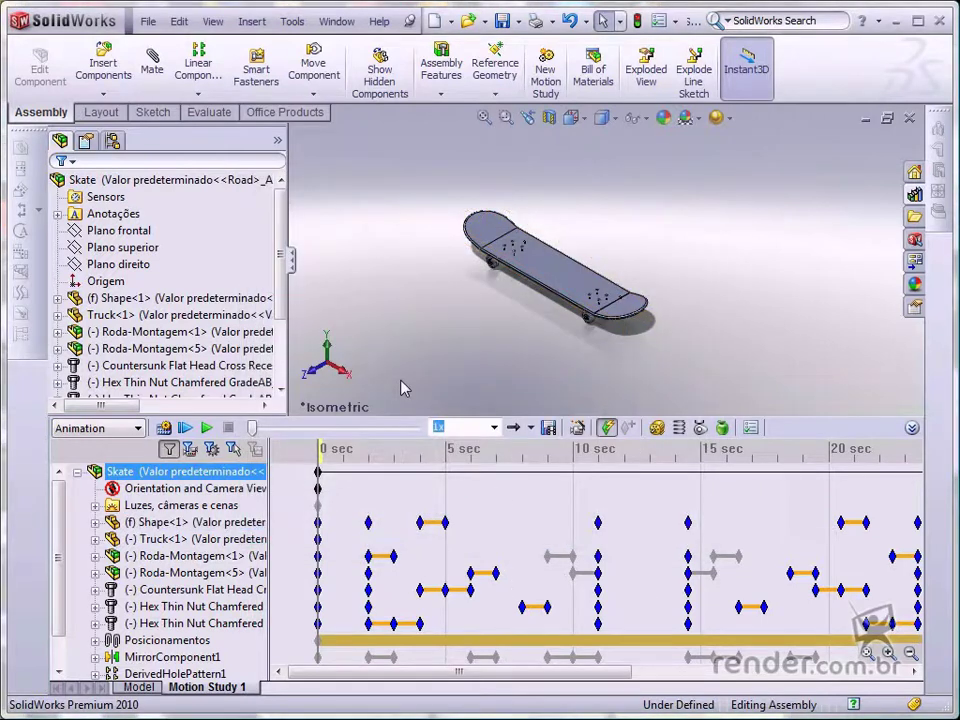
Play Motion Study 1 from the start through the explode, collapse and rotation.
{"action": "left_click", "coordinate": [184, 428]}
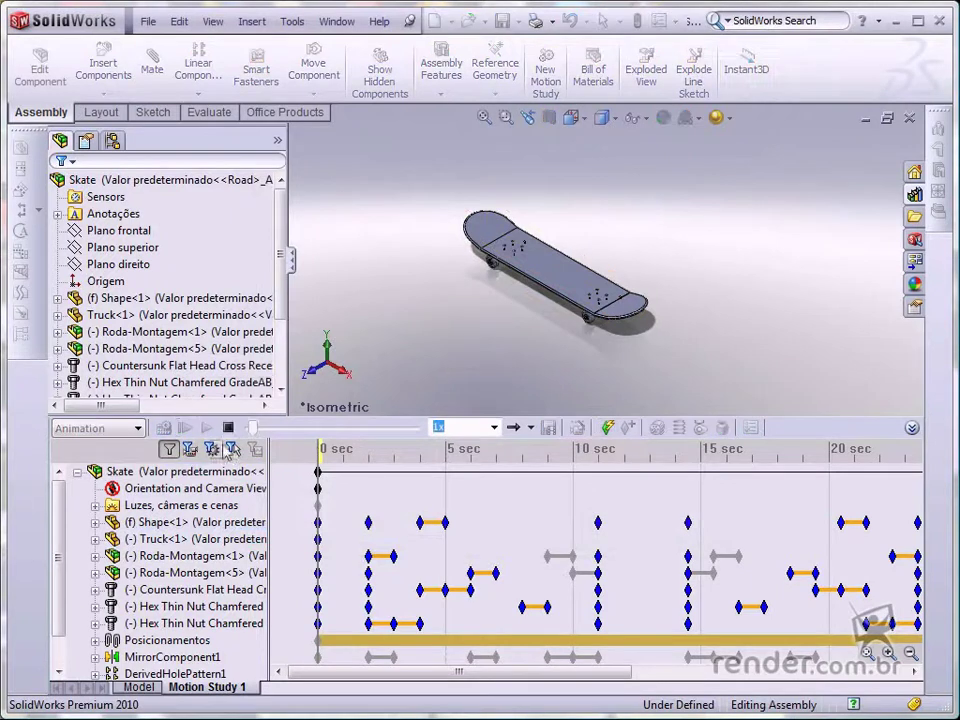